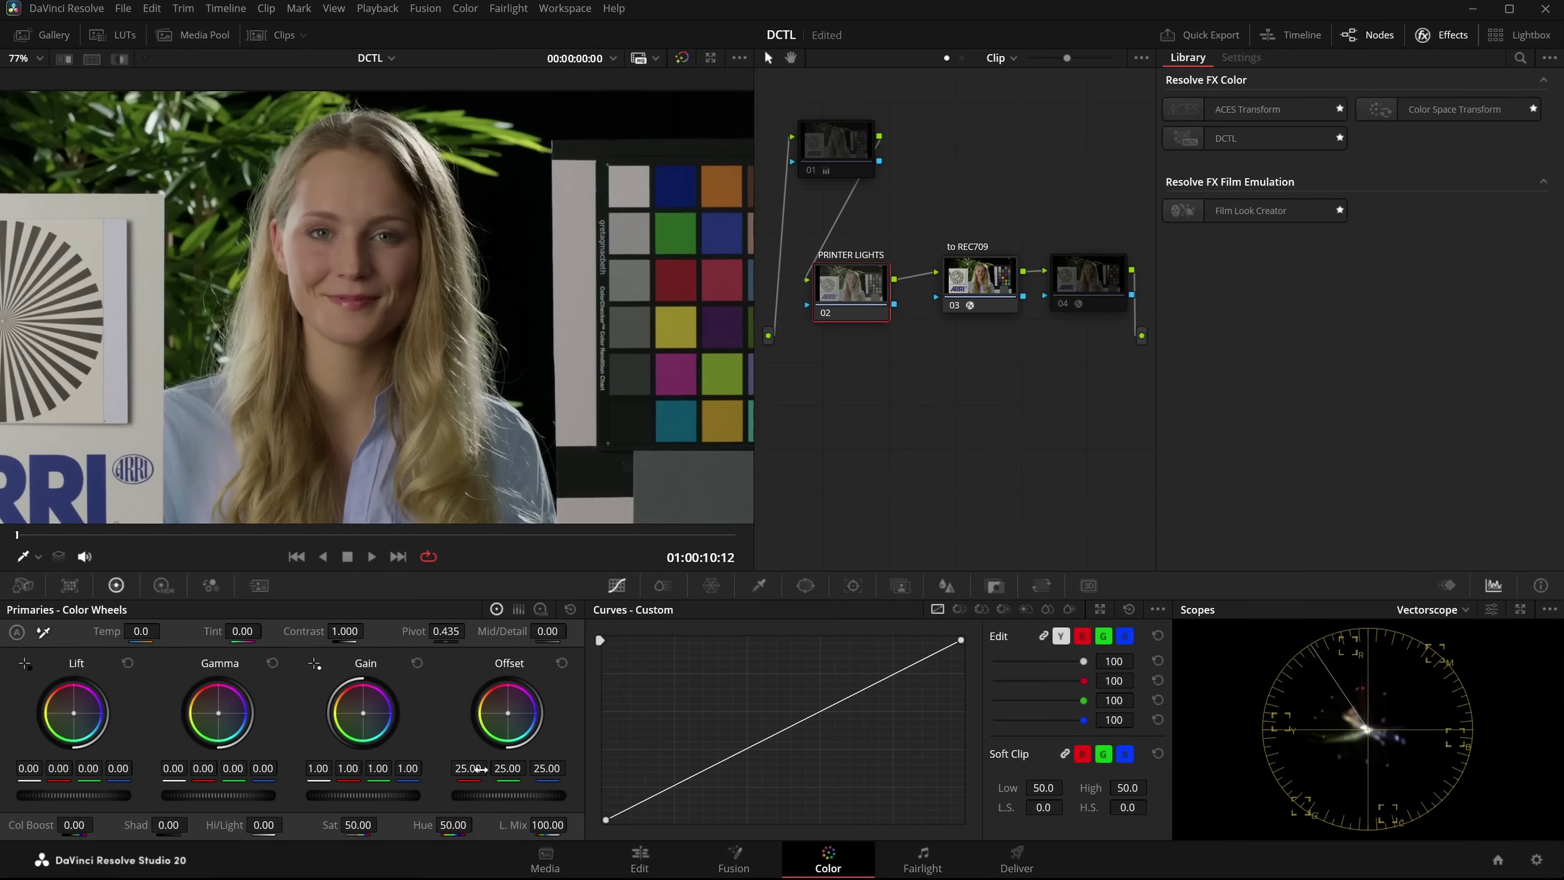
# - Float an RGB parade scope beside the node graph, then trial a red offset push to 40.12
pyautogui.click(1431, 617)
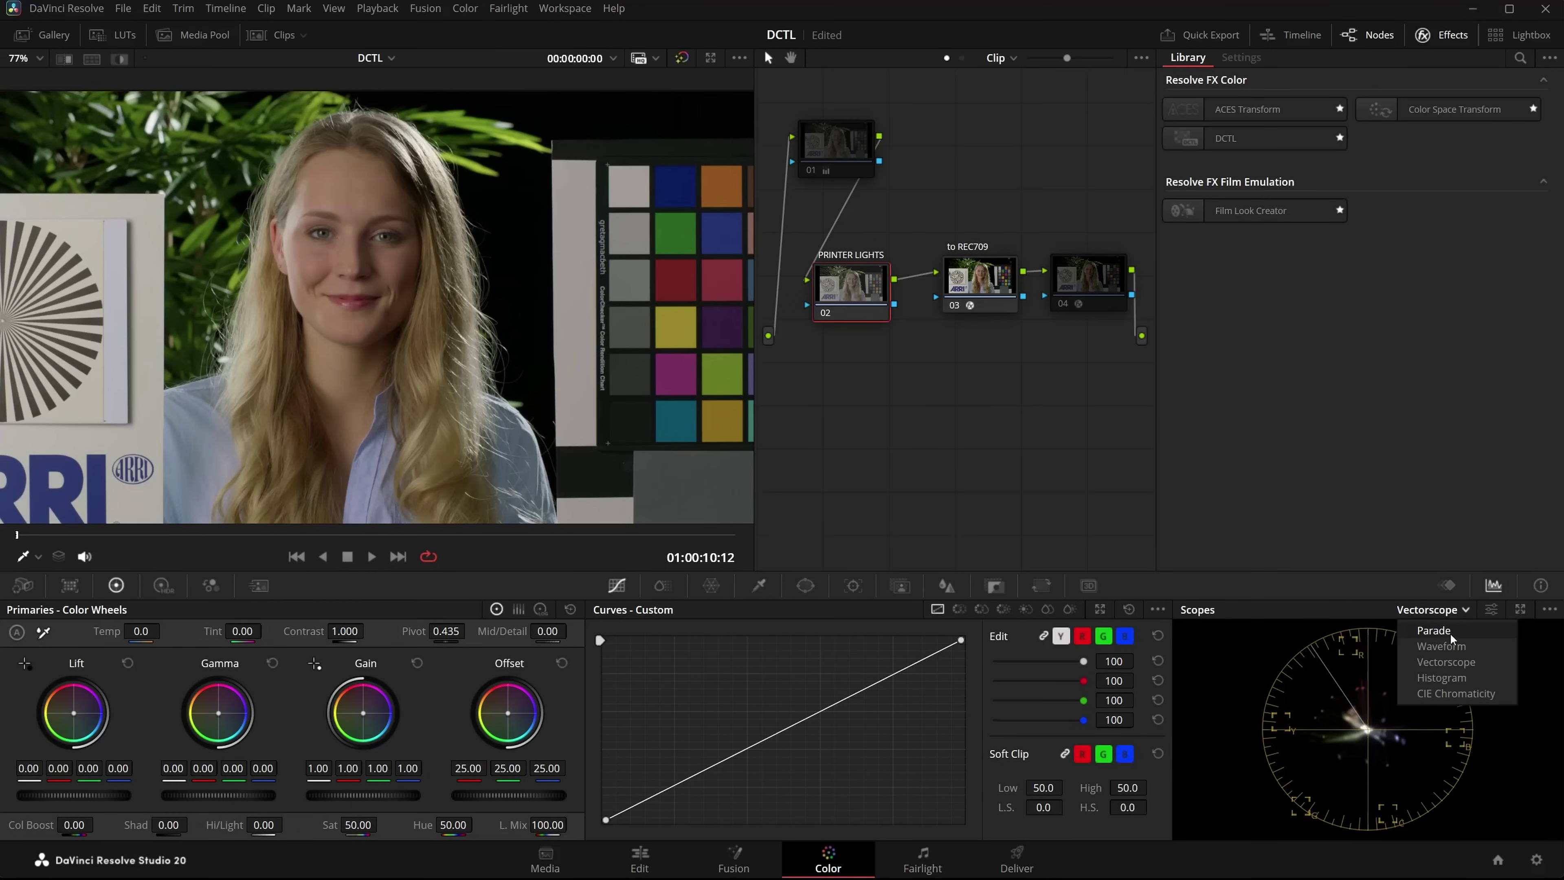
pyautogui.click(1448, 633)
pyautogui.click(1520, 609)
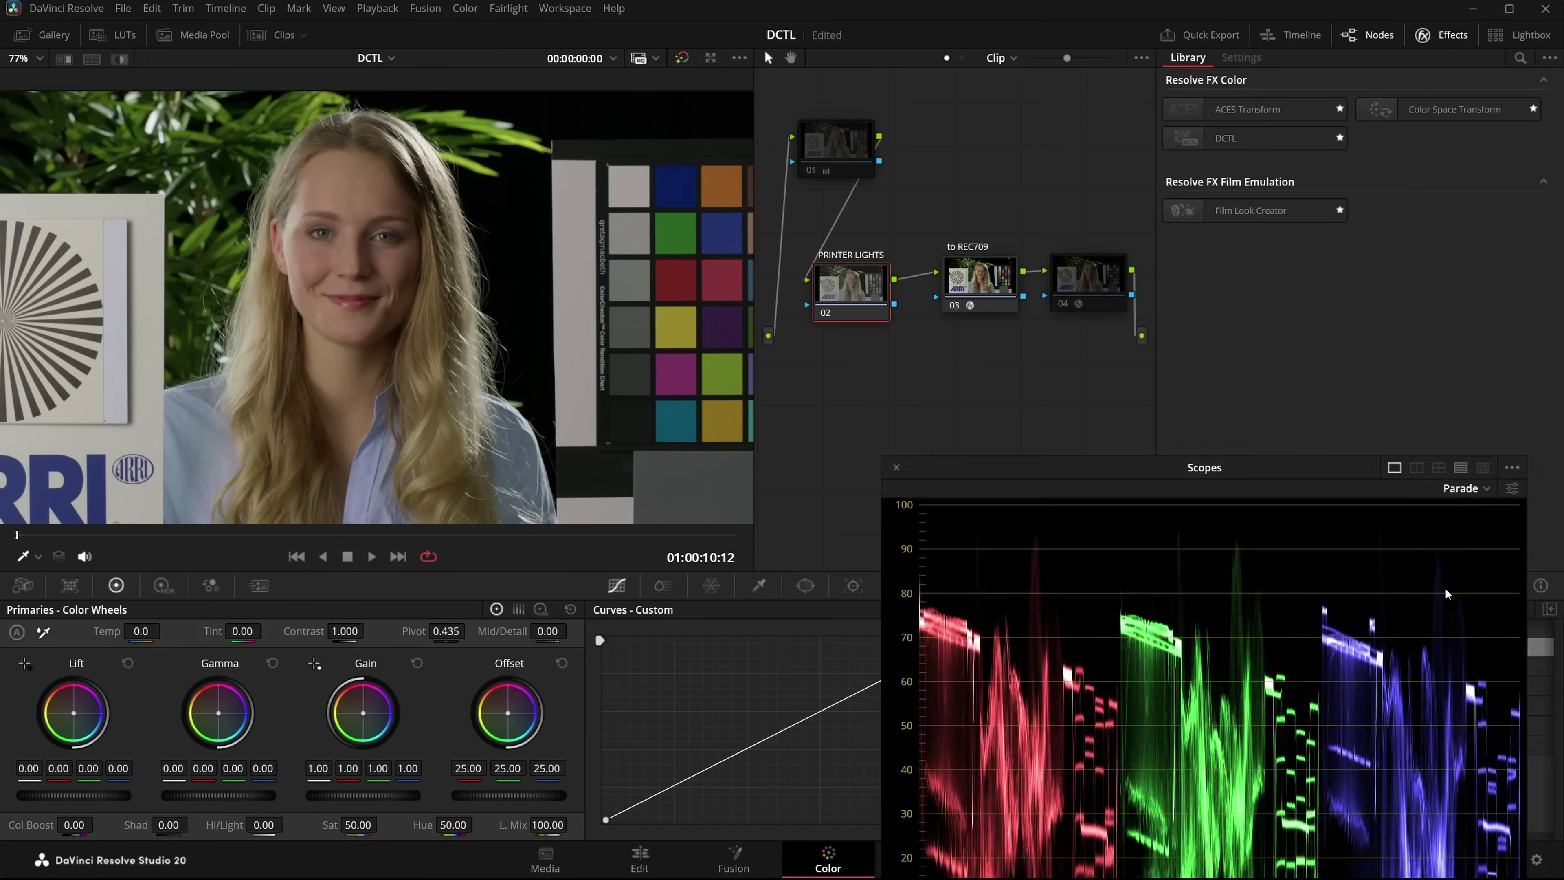
pyautogui.moveTo(1340, 484); pyautogui.dragTo(1378, 355)
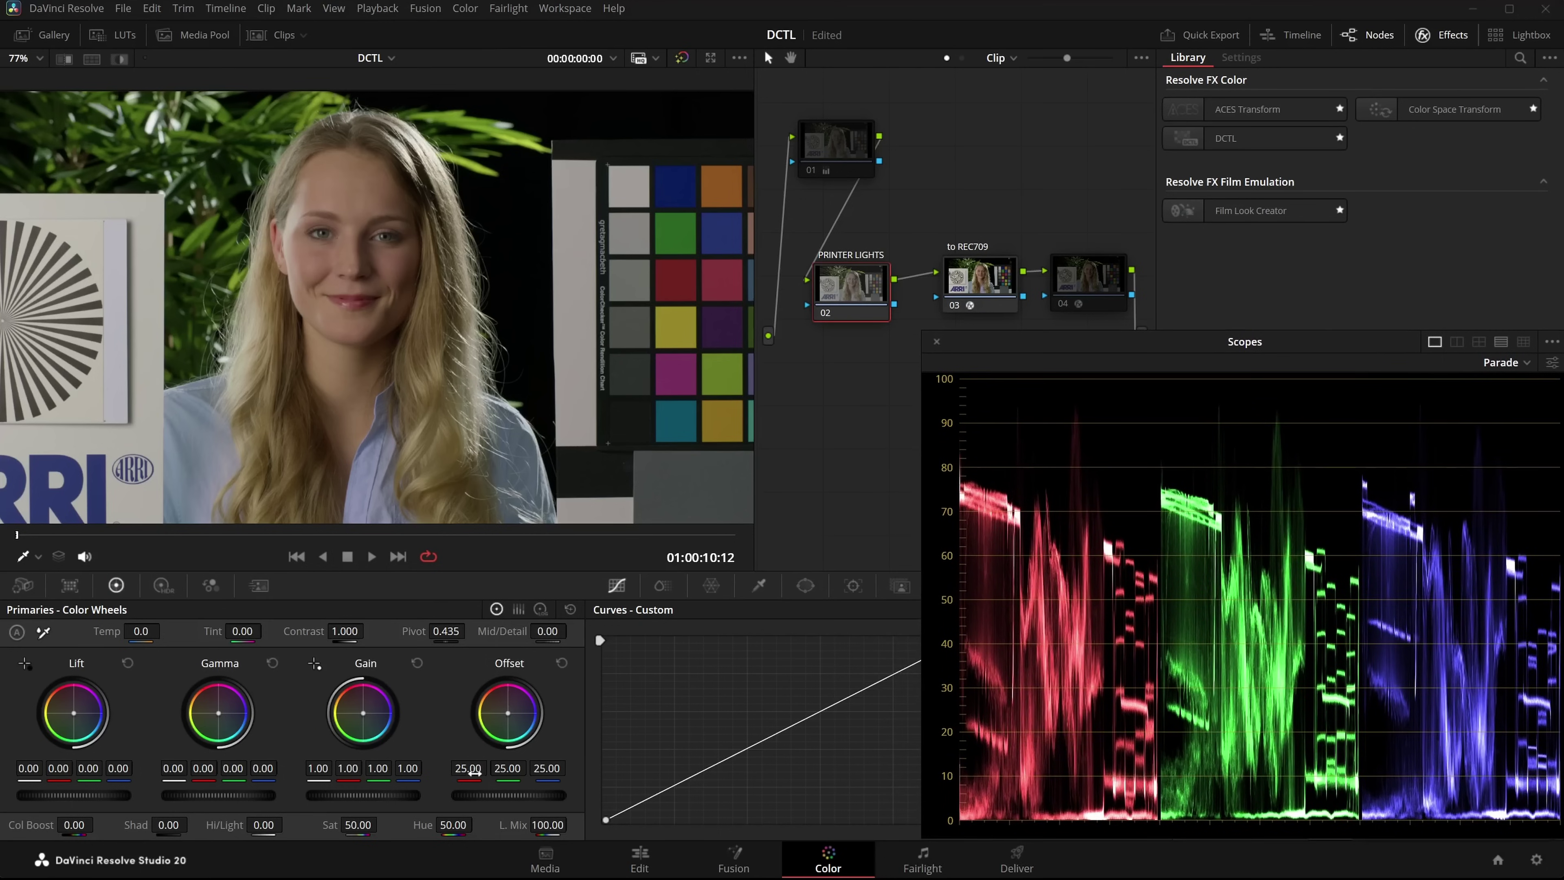
pyautogui.moveTo(473, 773); pyautogui.dragTo(499, 774)
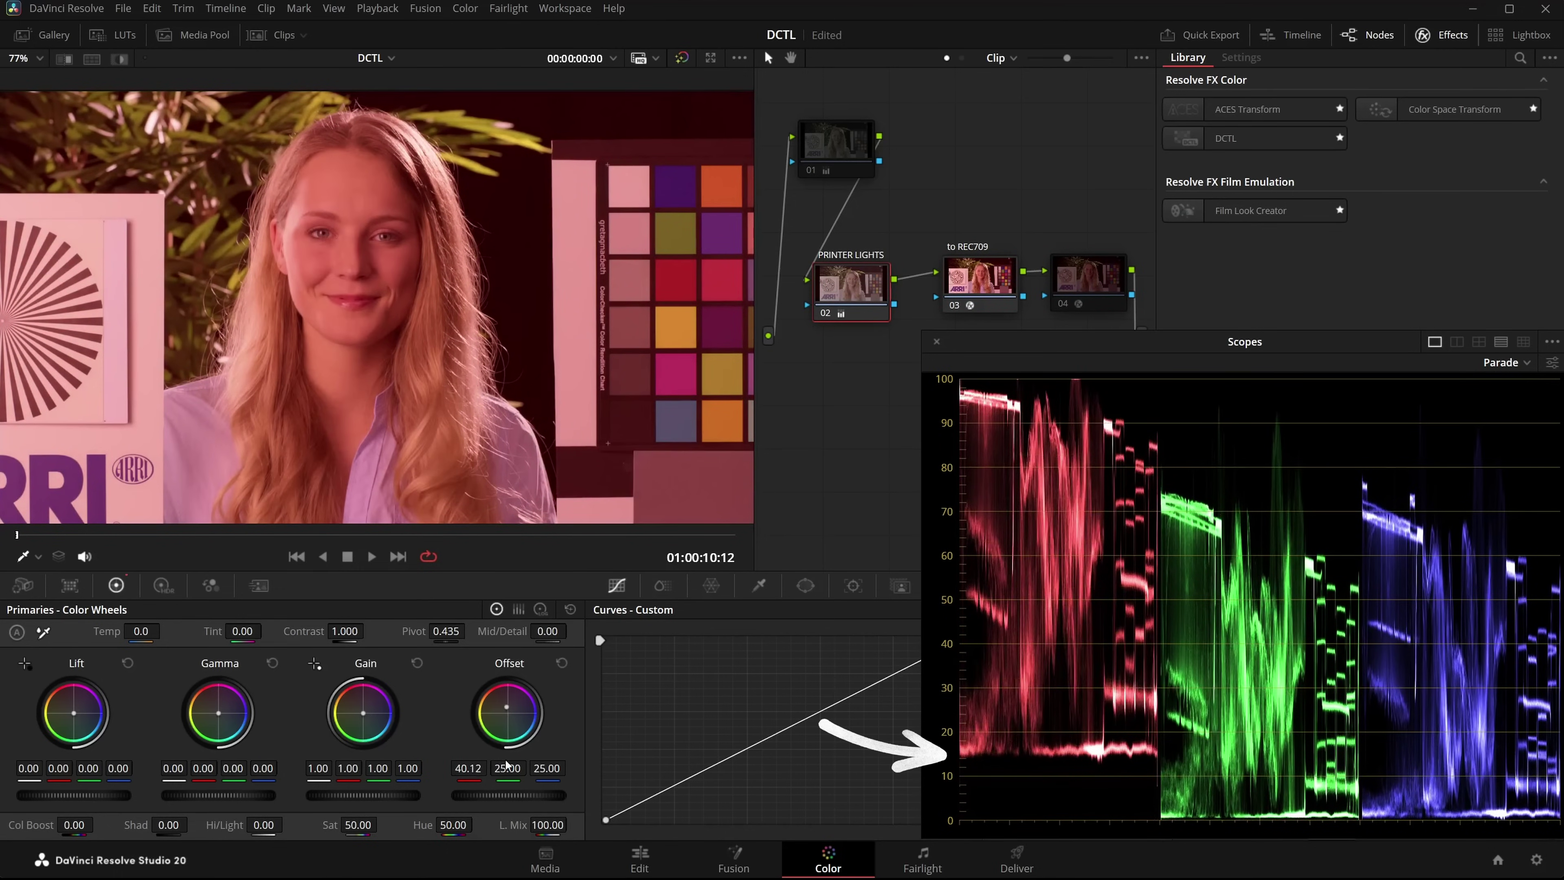
pyautogui.moveTo(865, 299); pyautogui.dragTo(865, 292)
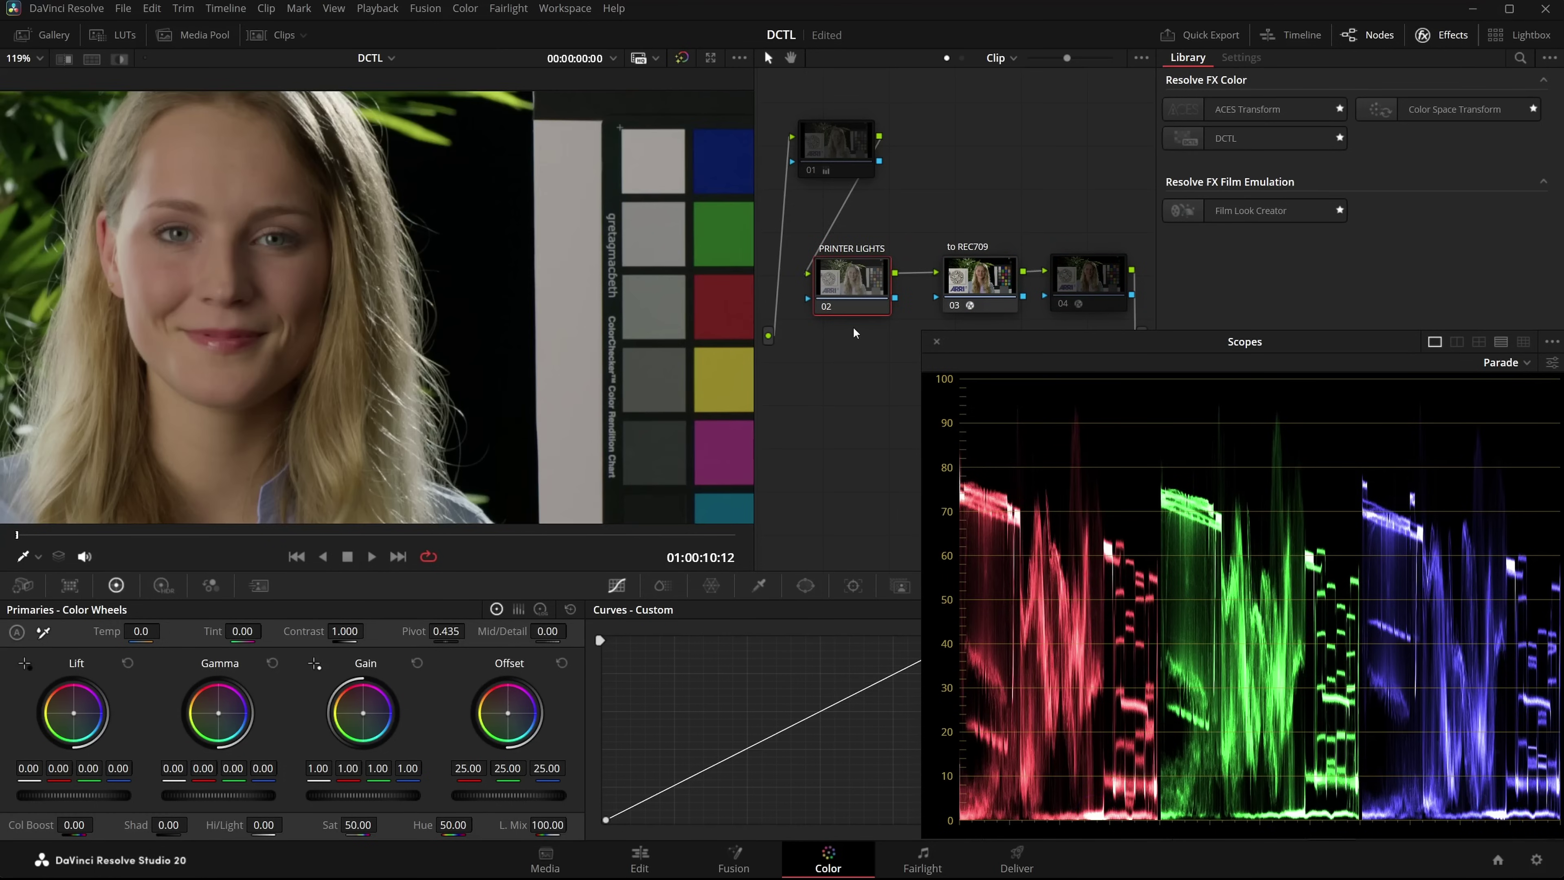
# - Set the PRINTER LIGHTS node's gamma to Linear and its L. Mix to 0.00
pyautogui.rightClick(828, 283)
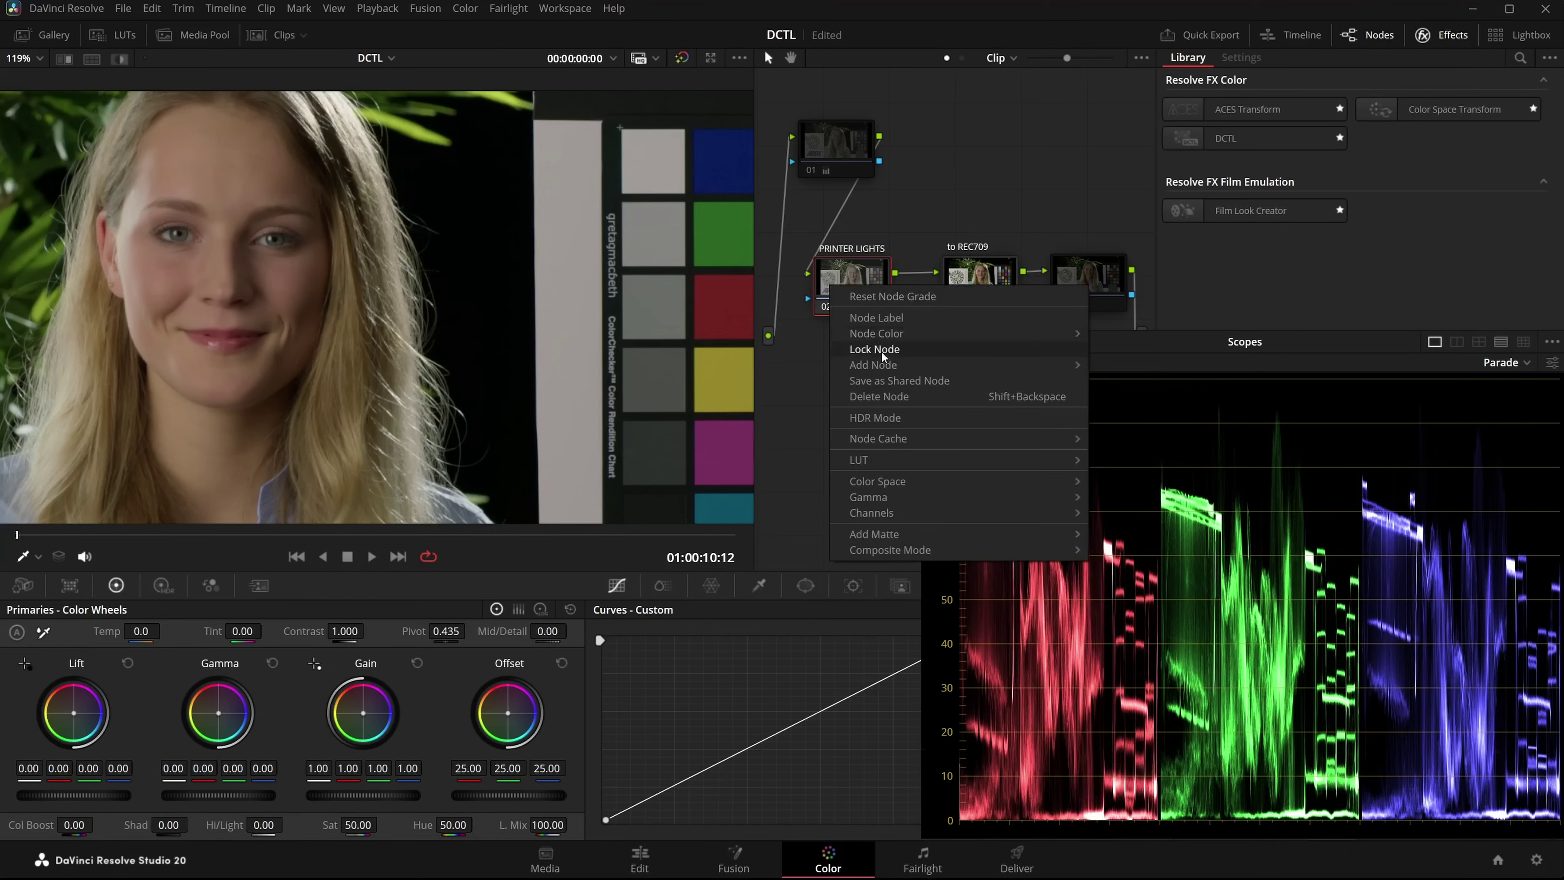
pyautogui.moveTo(906, 496)
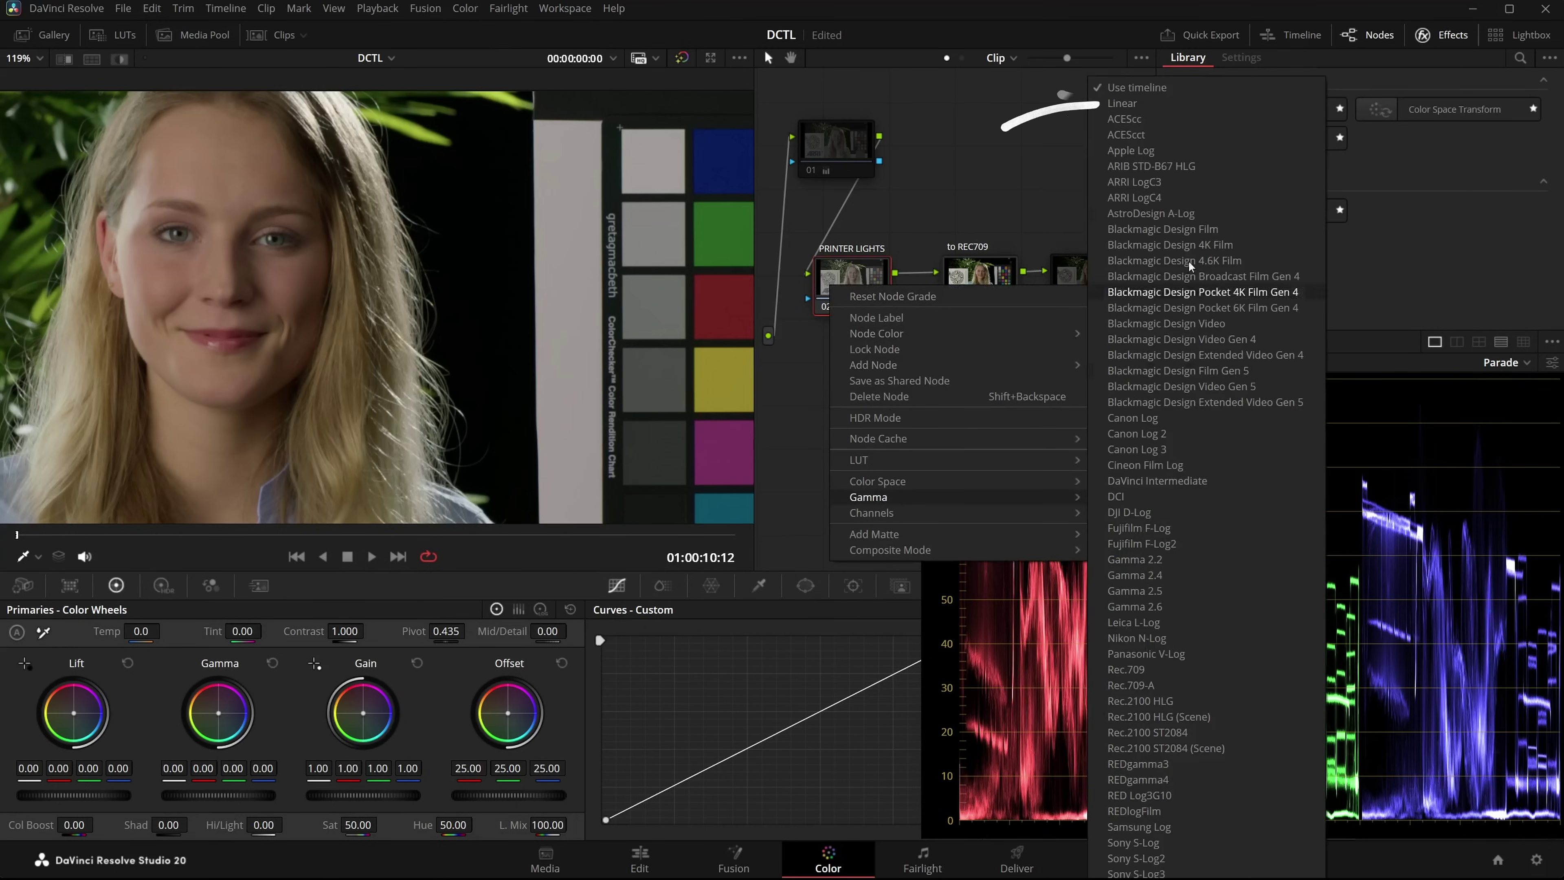
pyautogui.click(1155, 103)
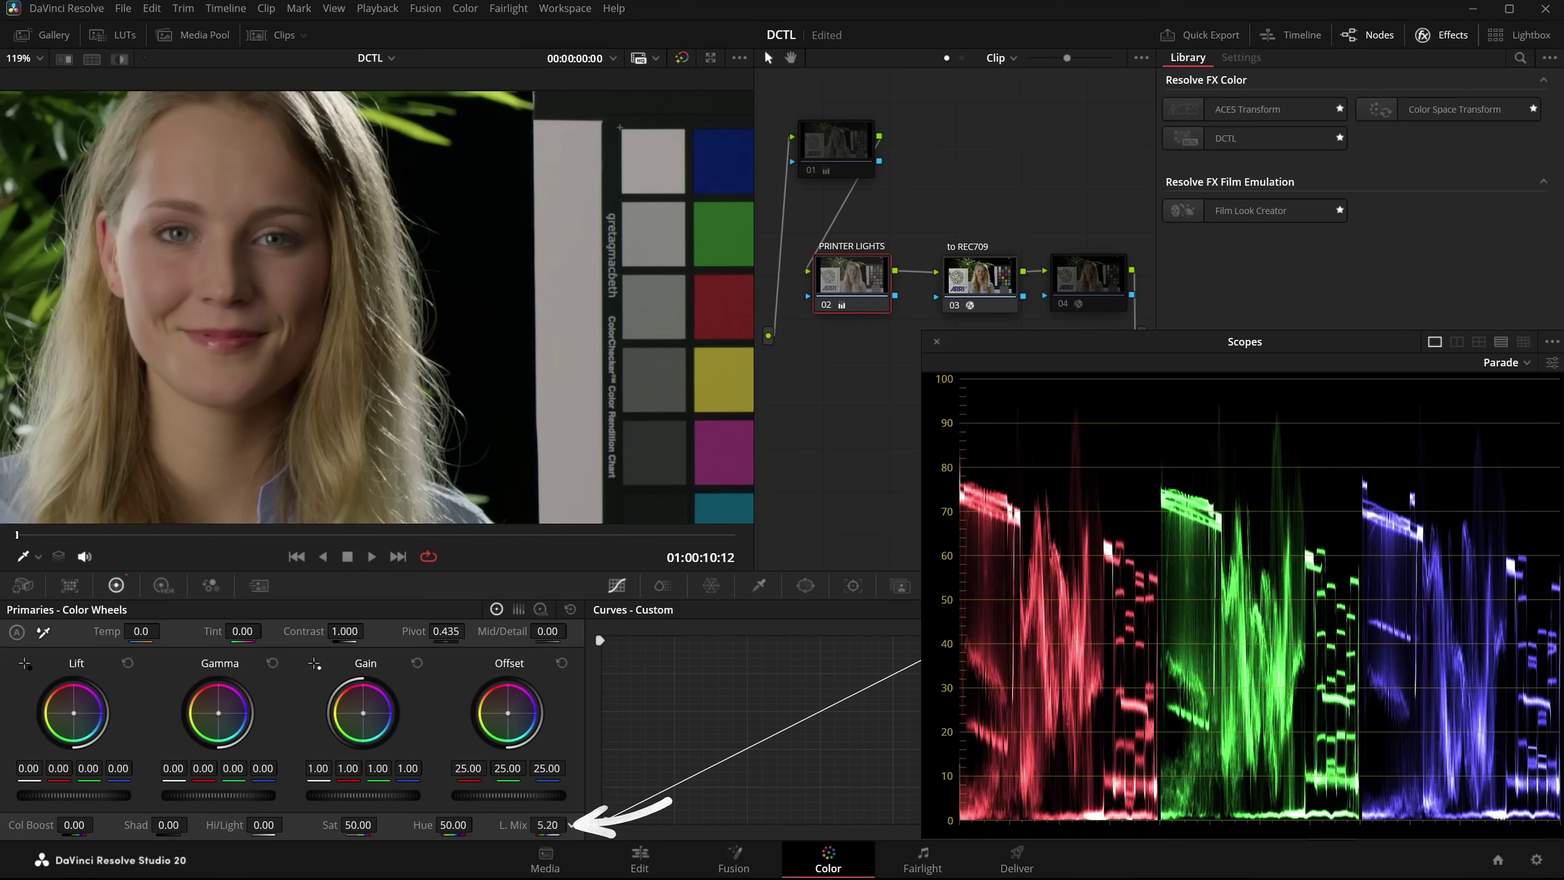
pyautogui.moveTo(546, 824); pyautogui.dragTo(511, 824)
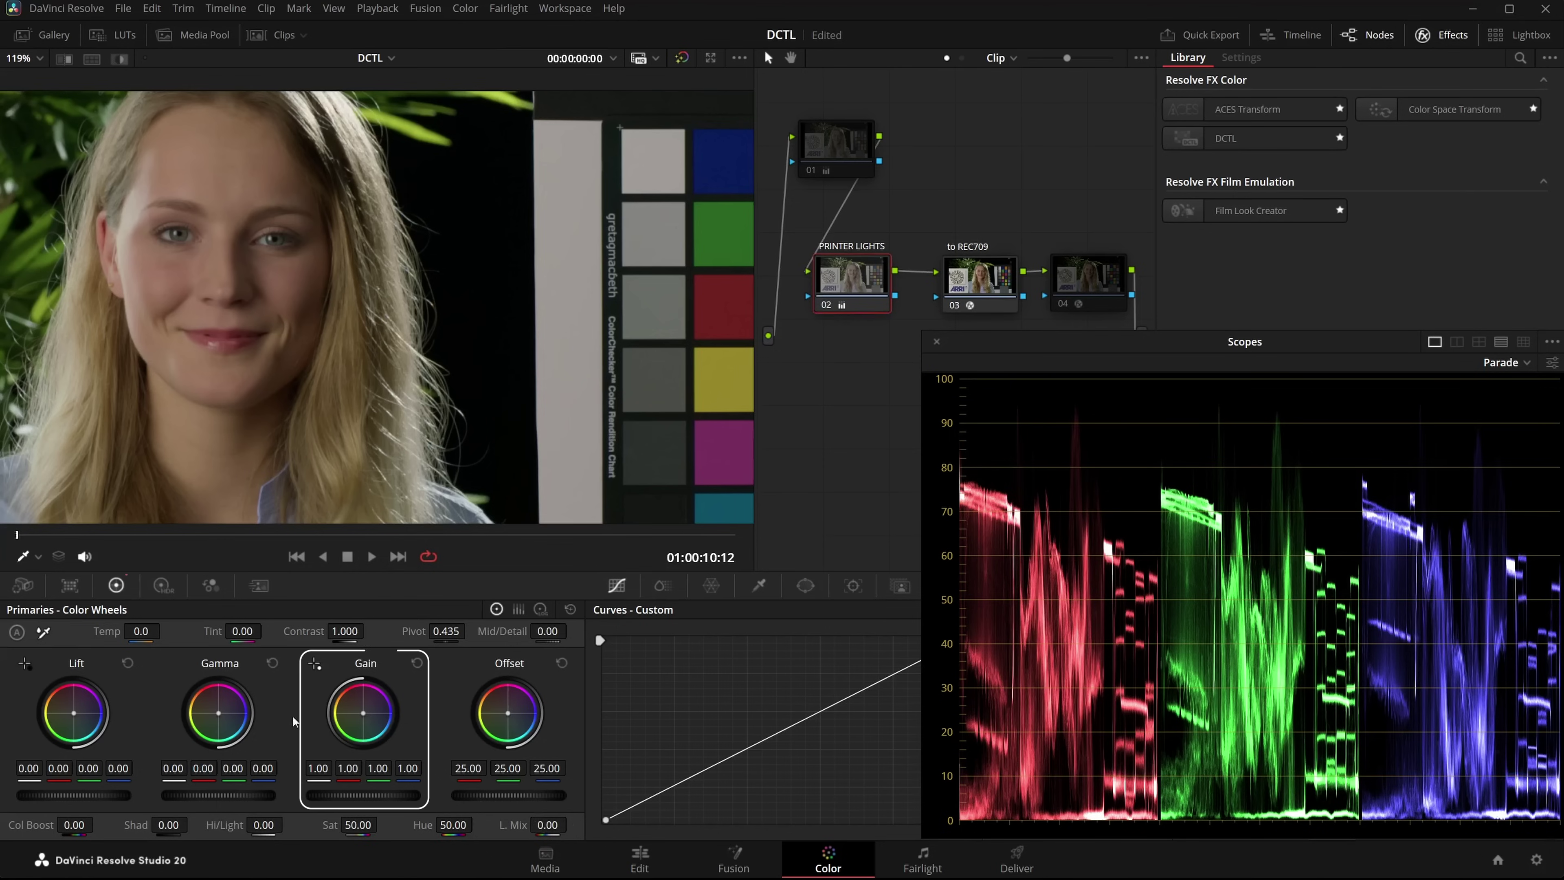
# - Trial a red gain push to 3.18, then reset gain to neutral 1.00
pyautogui.scroll(-2, 437, 252)
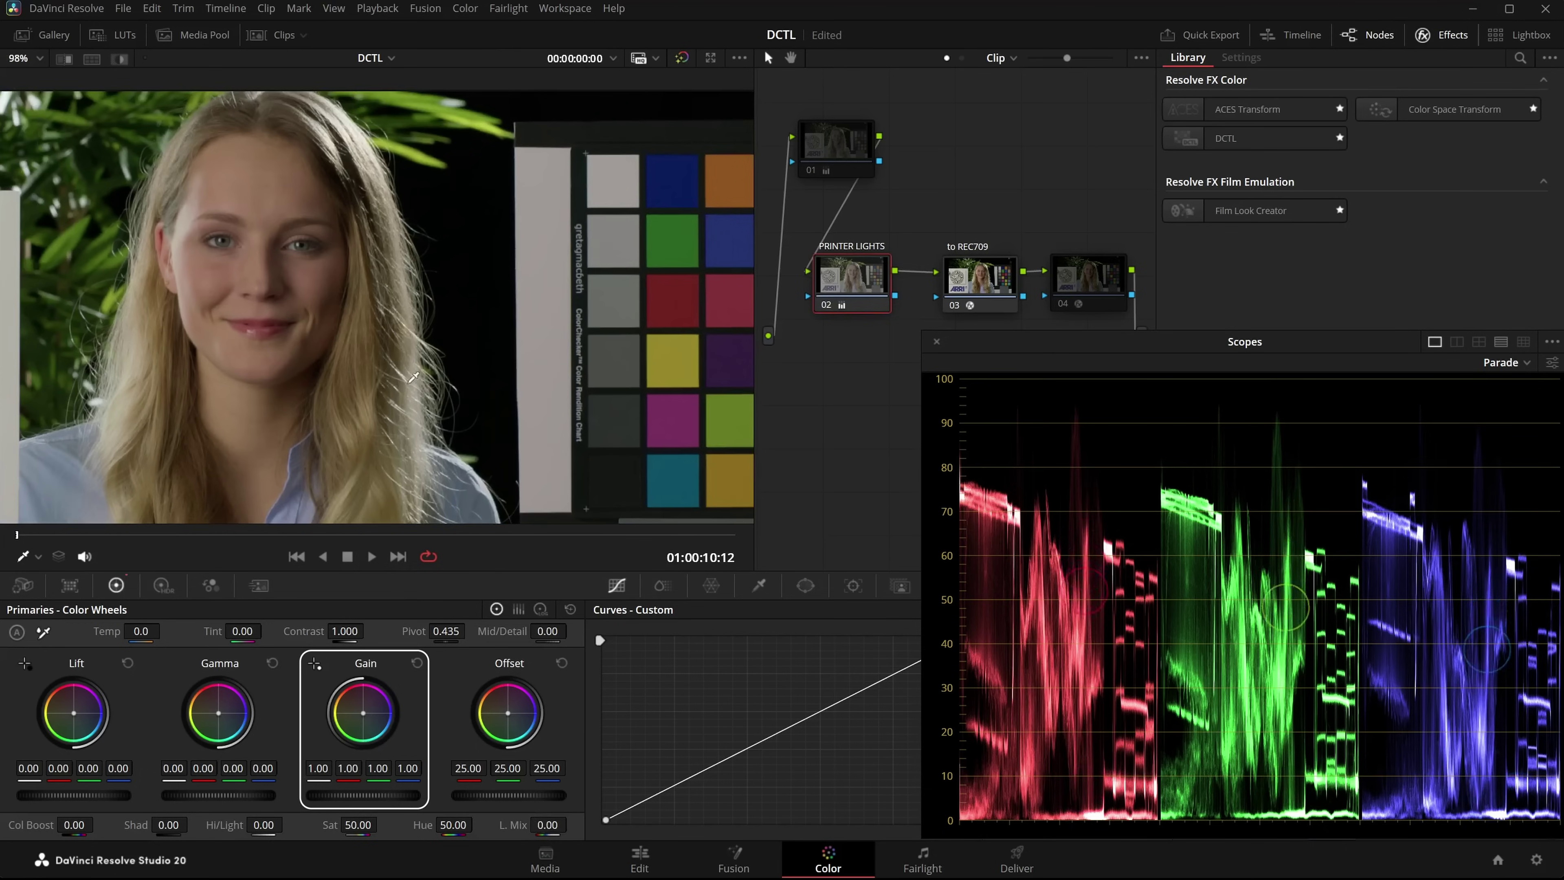
pyautogui.moveTo(348, 768); pyautogui.dragTo(507, 768)
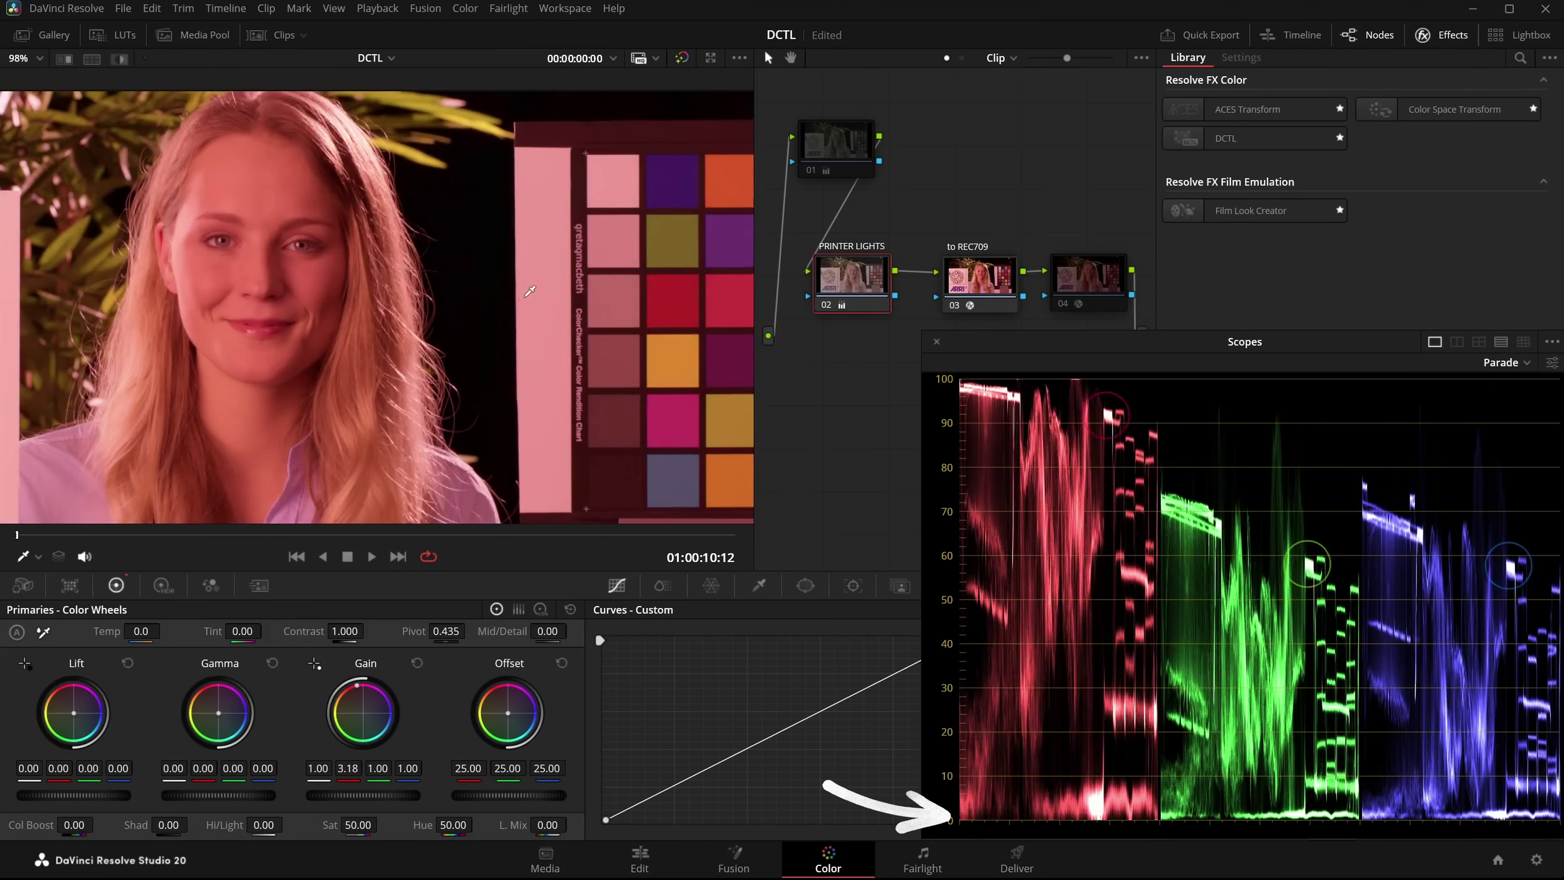
pyautogui.scroll(4, 499, 284)
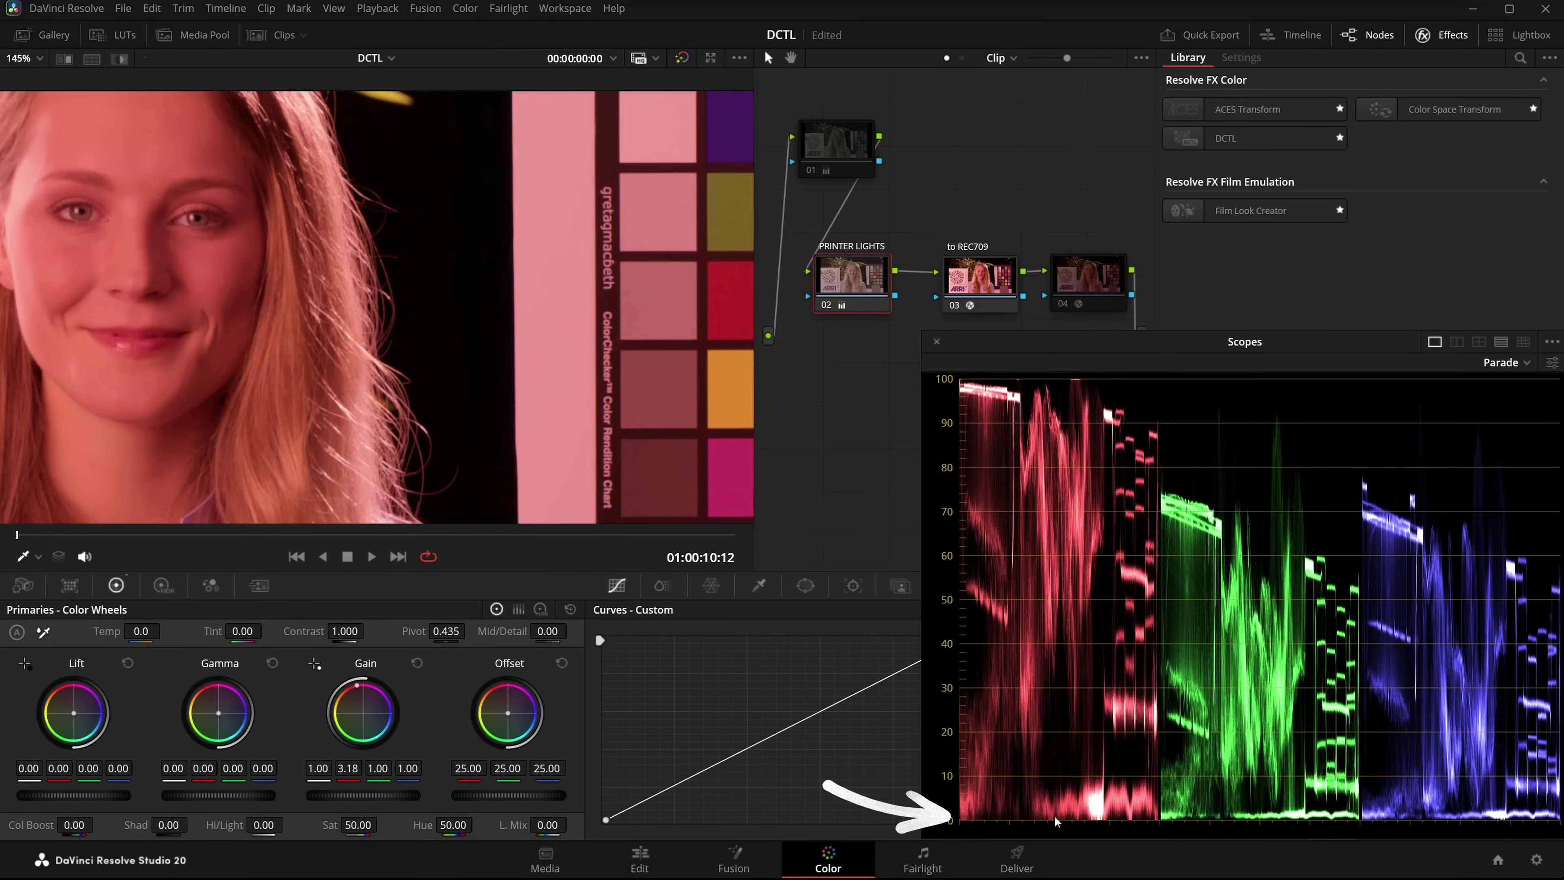
pyautogui.moveTo(373, 768); pyautogui.dragTo(351, 768)
pyautogui.scroll(-3, 435, 223)
pyautogui.scroll(-1, 436, 223)
pyautogui.hotkey('shift', 'home')
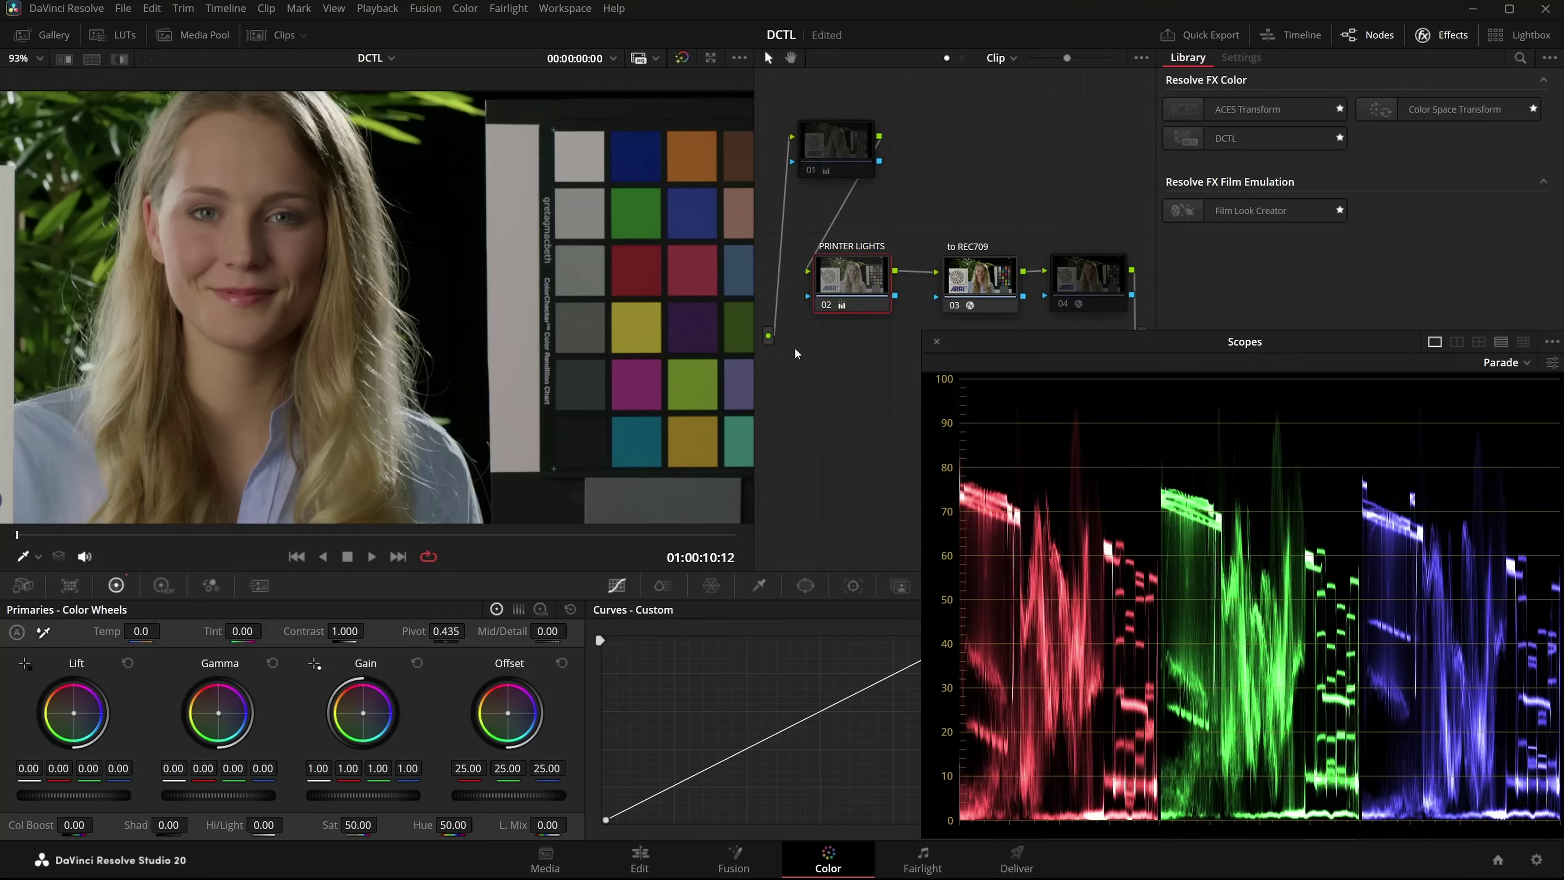
# - Adjust node 01, then step through the PRINTER LIGHTS and MONO-Balance skin-tone nodes
pyautogui.click(843, 159)
pyautogui.moveTo(842, 152); pyautogui.dragTo(842, 141)
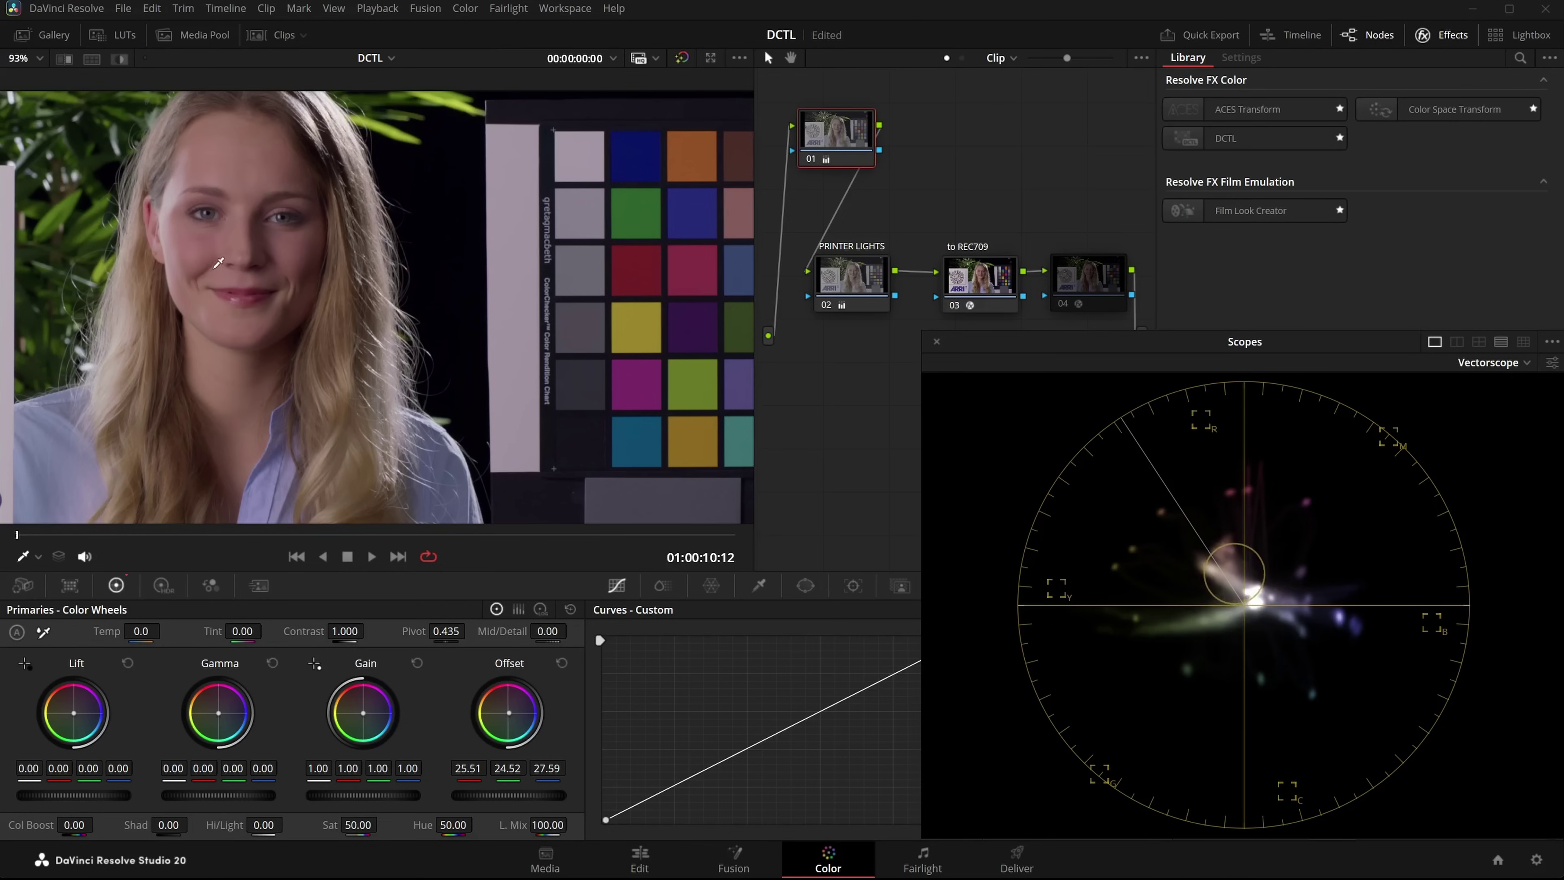
pyautogui.hotkey('shift', "'")
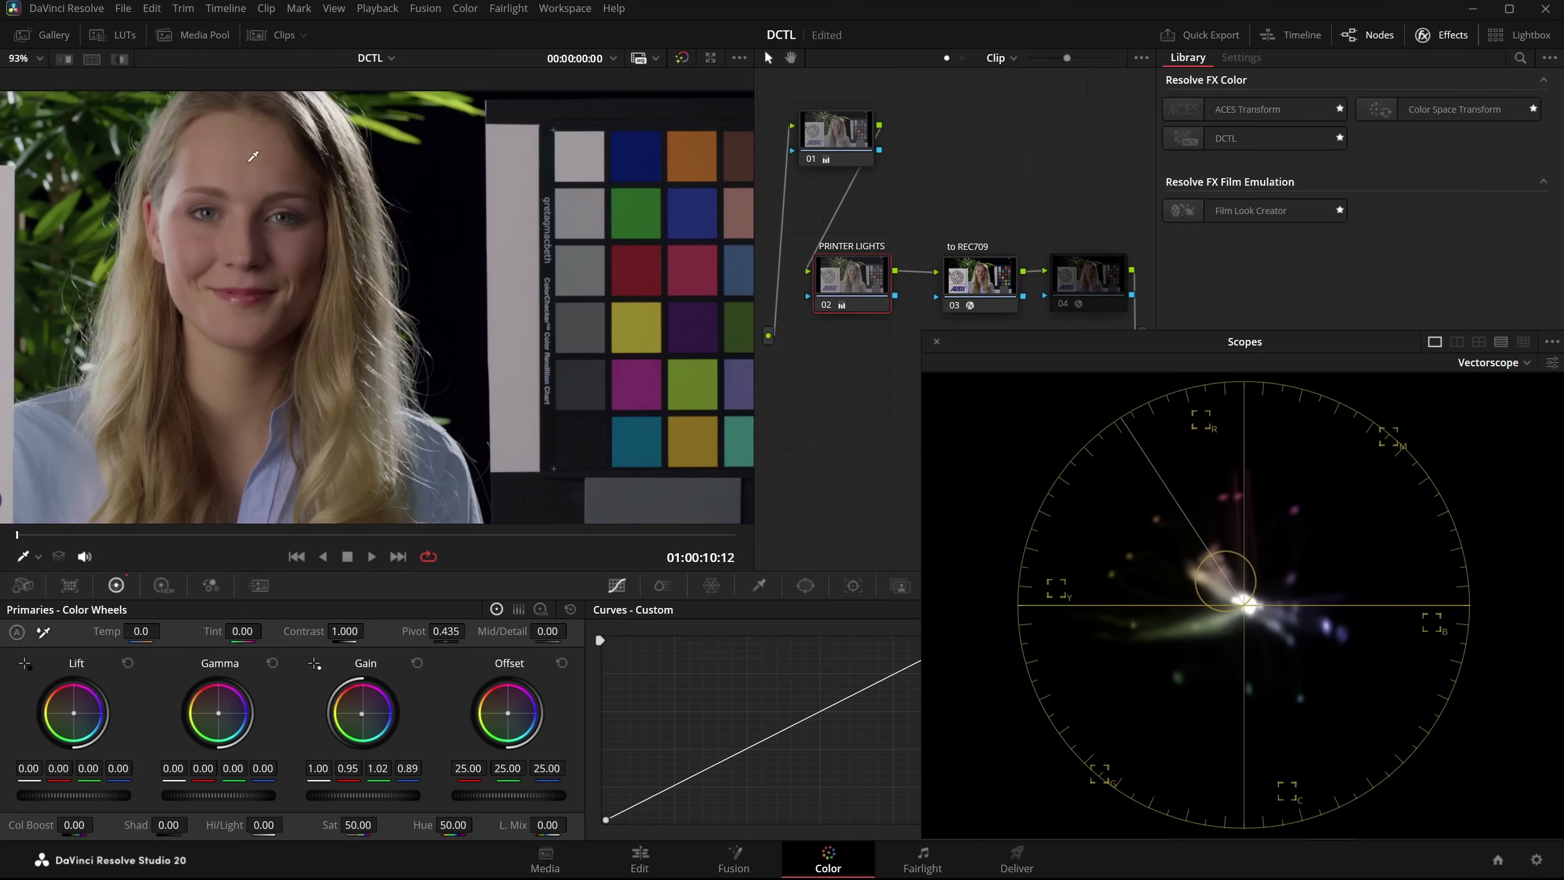
pyautogui.hotkey('shift', "'")
pyautogui.hotkey('shift', "'")
pyautogui.hotkey('shift', ';')
pyautogui.hotkey('shift', ';')
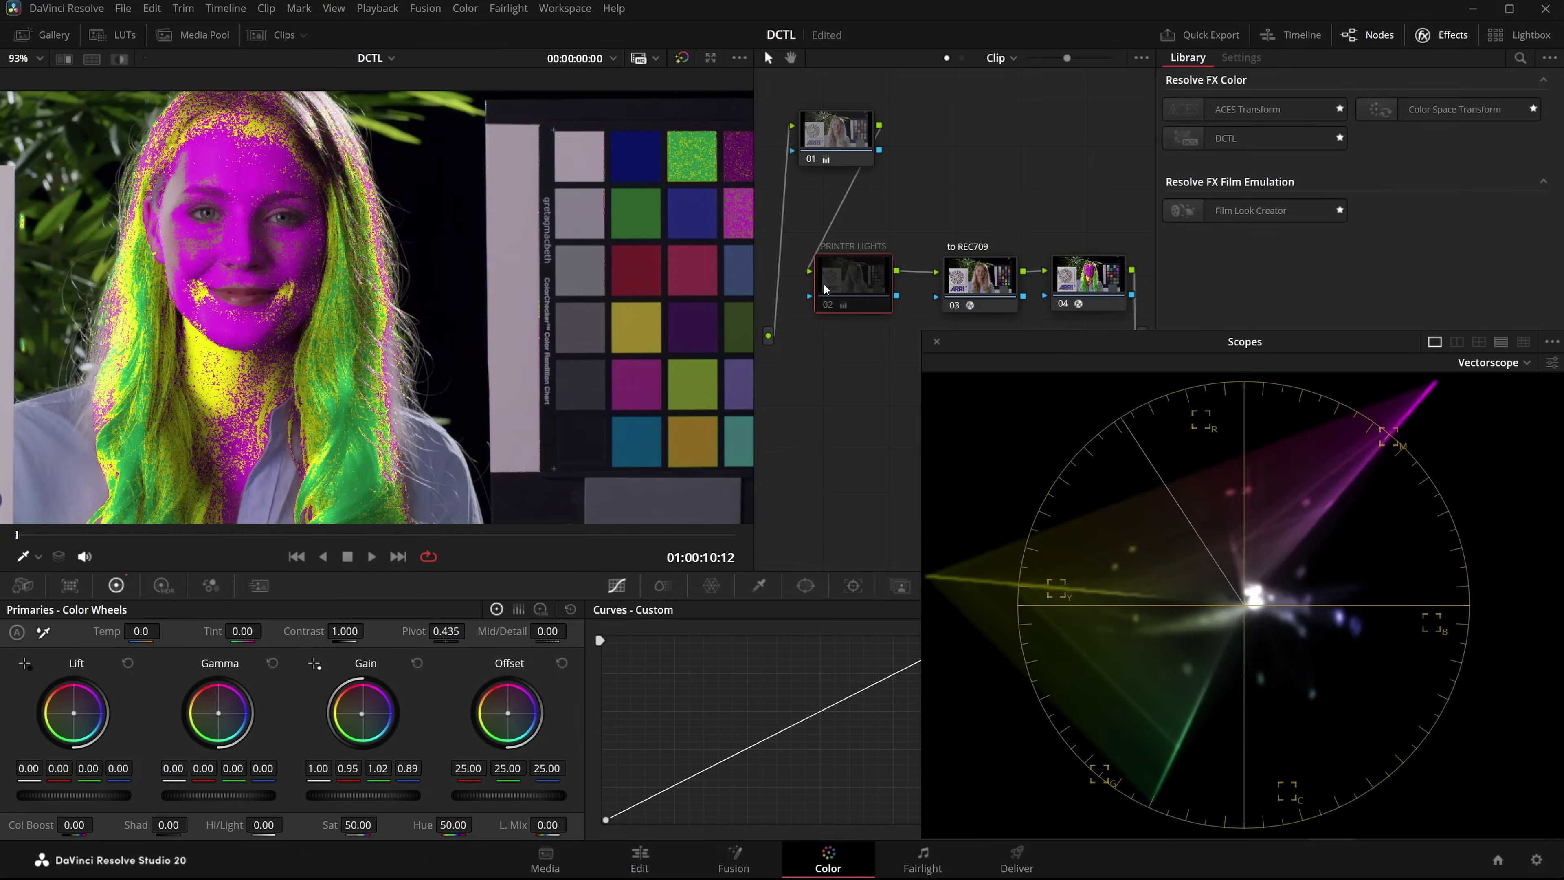
# - Toggle PRINTER LIGHTS and node 04's skin-tone overlay with Ctrl+D to compare before and after
pyautogui.hotkey('ctrl', 'd')
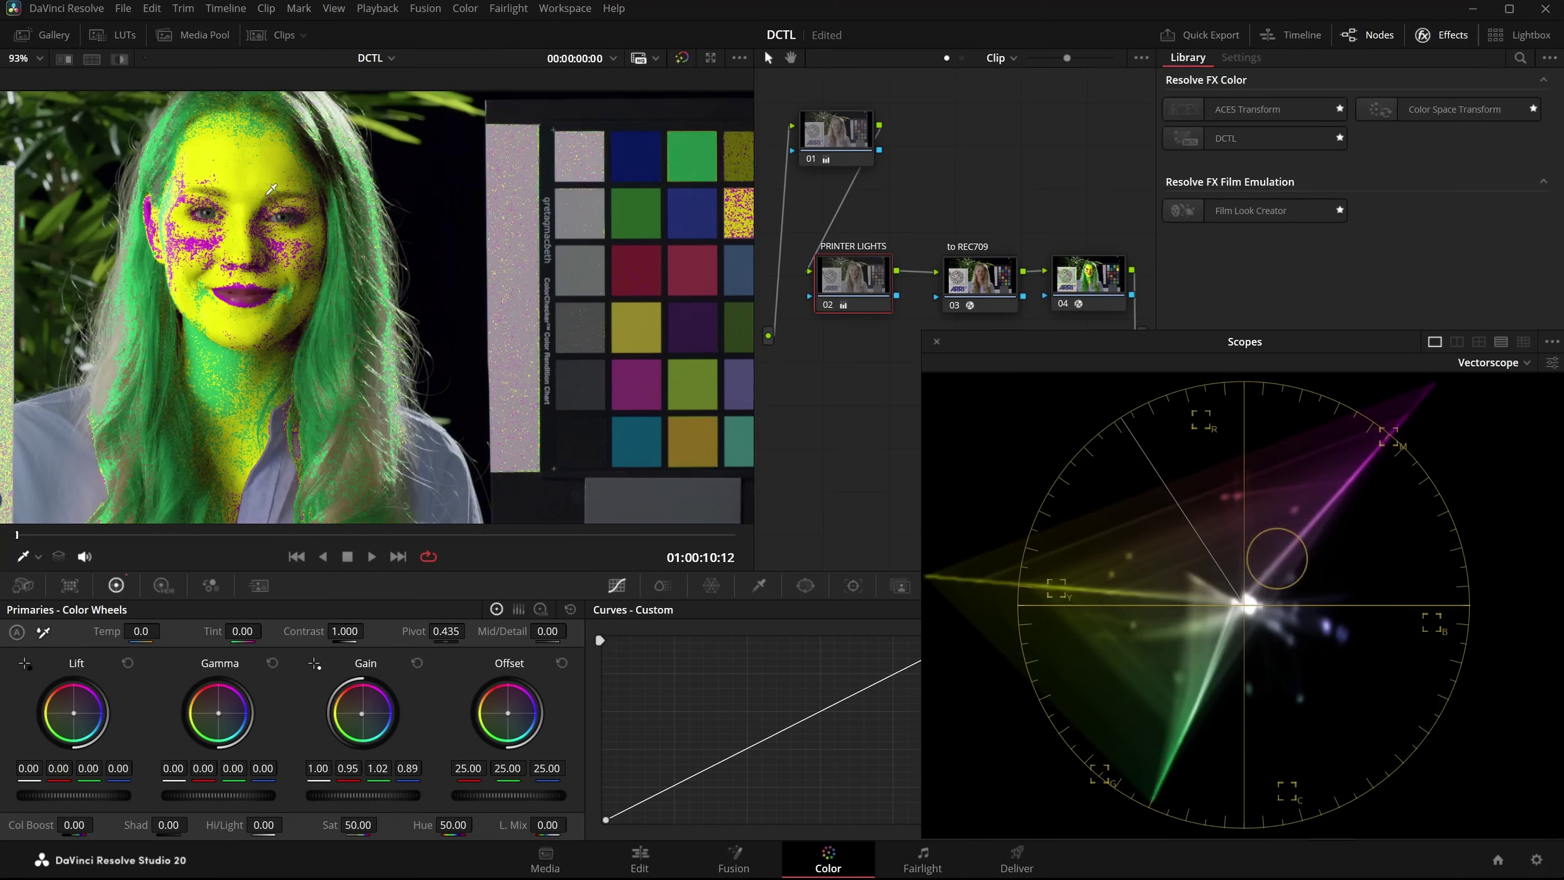
pyautogui.hotkey('shift', "'")
pyautogui.hotkey('shift', "'")
pyautogui.hotkey('ctrl', 'd')
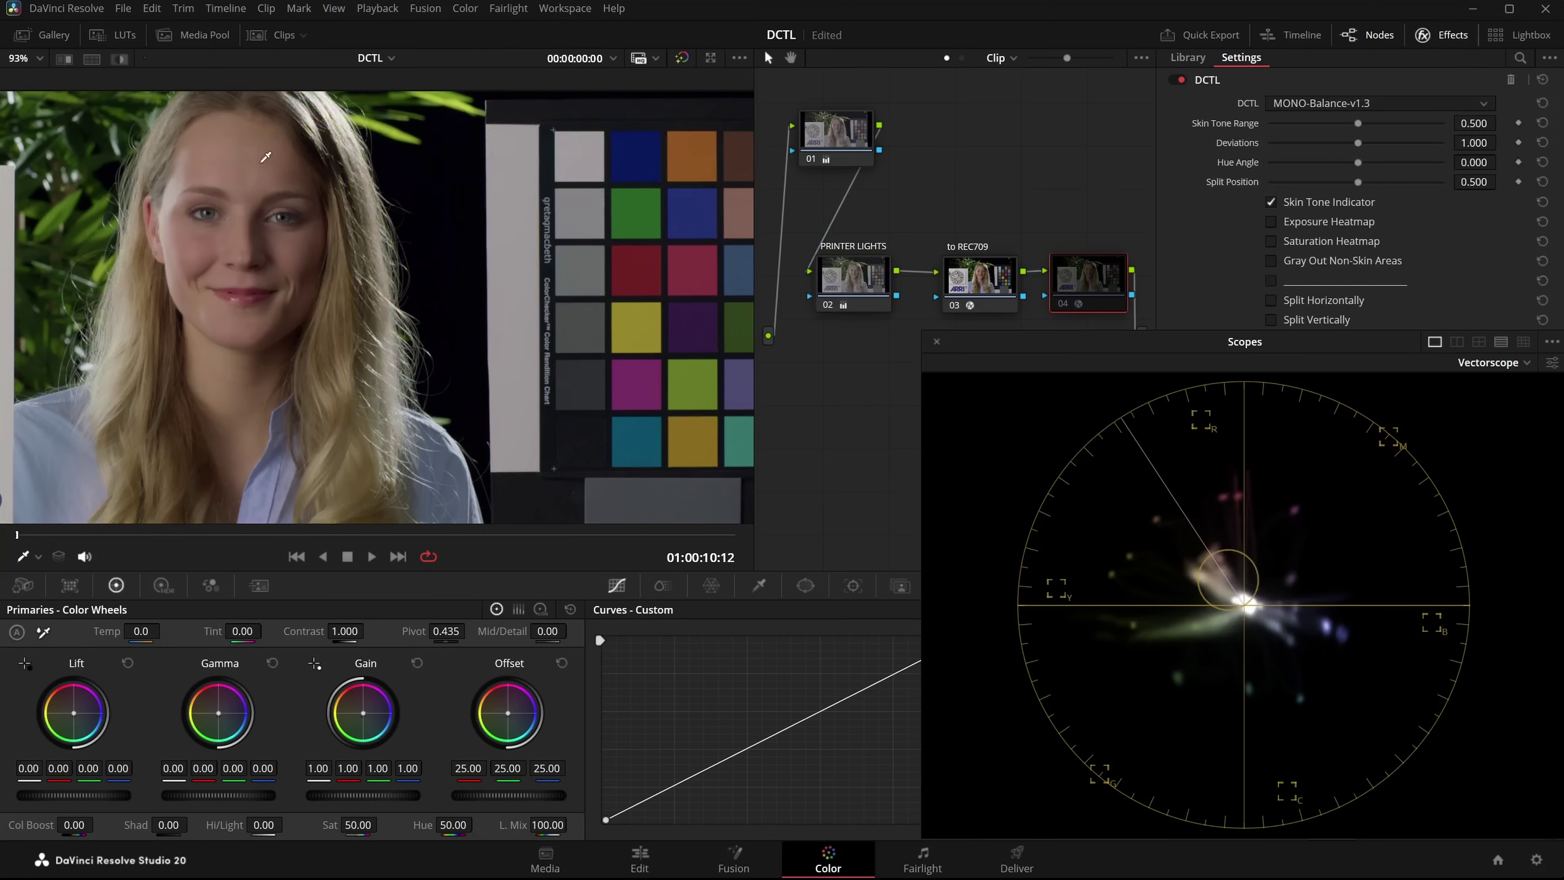
pyautogui.click(860, 284)
pyautogui.hotkey('ctrl', 'd')
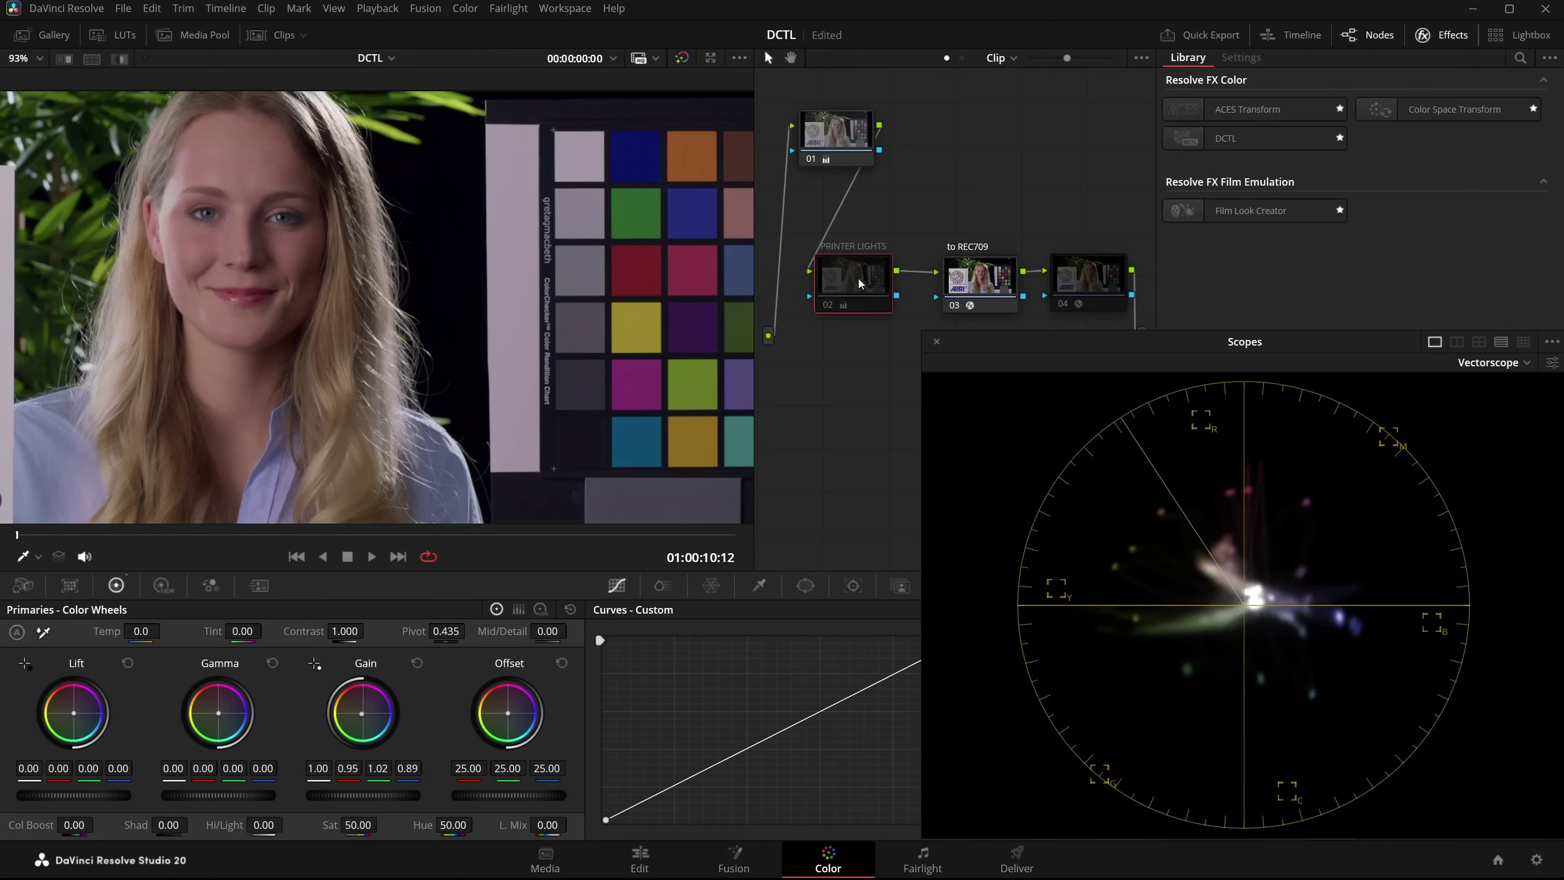
pyautogui.hotkey('ctrl', 'd')
pyautogui.hotkey('ctrl', 'd')
pyautogui.hotkey('ctrl', 'd')
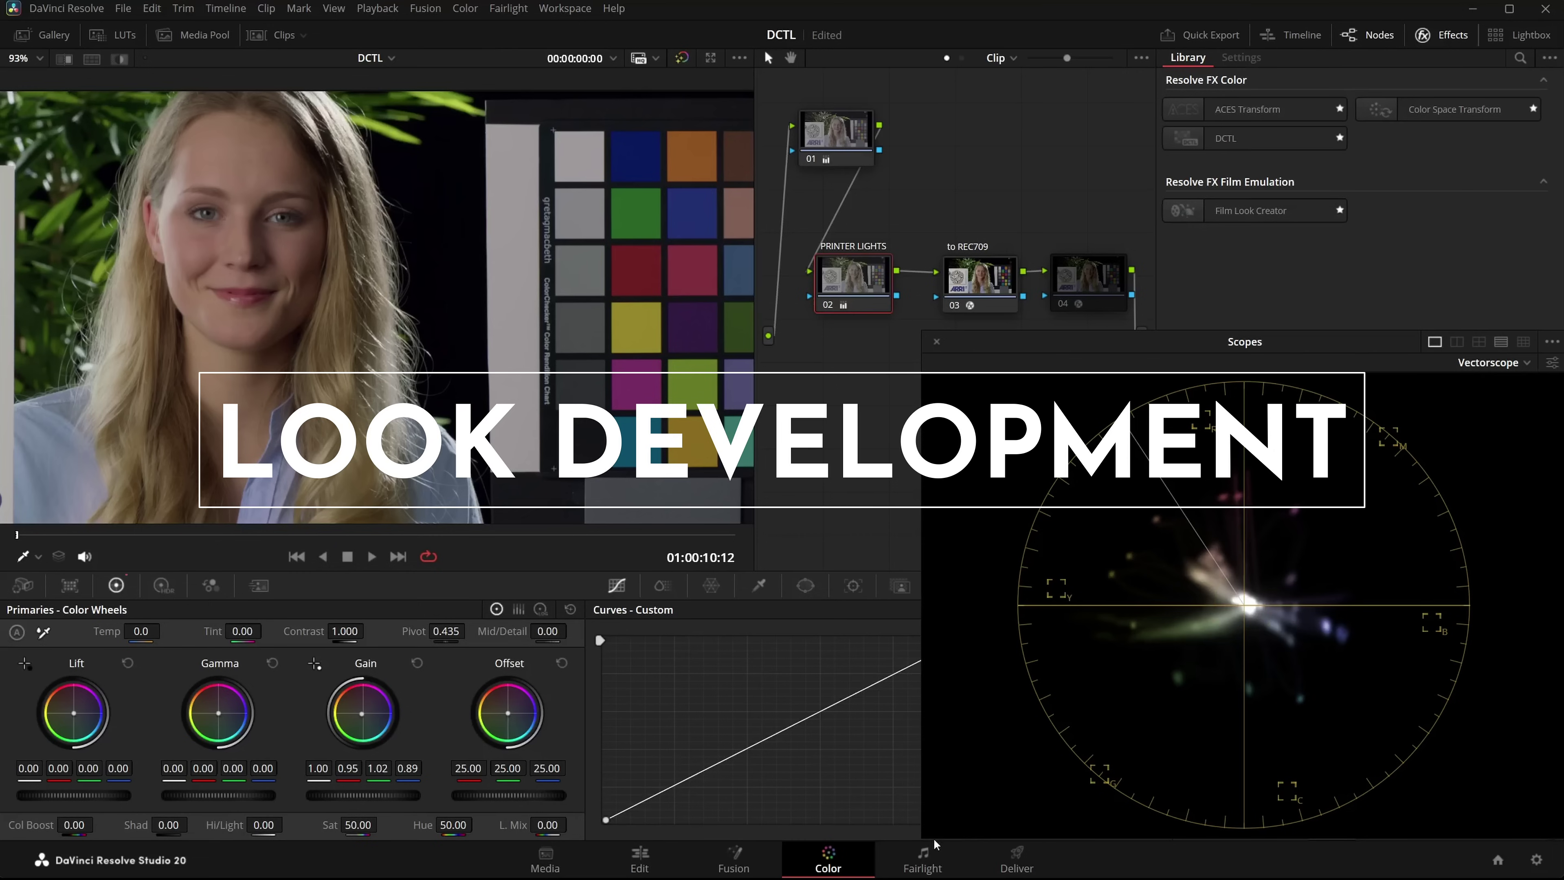
# - Rearrange the scopes and PRINTER LIGHTS node, add serial node 03, and set its gamma
pyautogui.moveTo(1363, 339); pyautogui.dragTo(1405, 481)
pyautogui.moveTo(857, 290); pyautogui.dragTo(850, 435)
pyautogui.hotkey('alt', 's')
pyautogui.rightClick(851, 436)
pyautogui.moveTo(942, 658)
pyautogui.click(1145, 118)
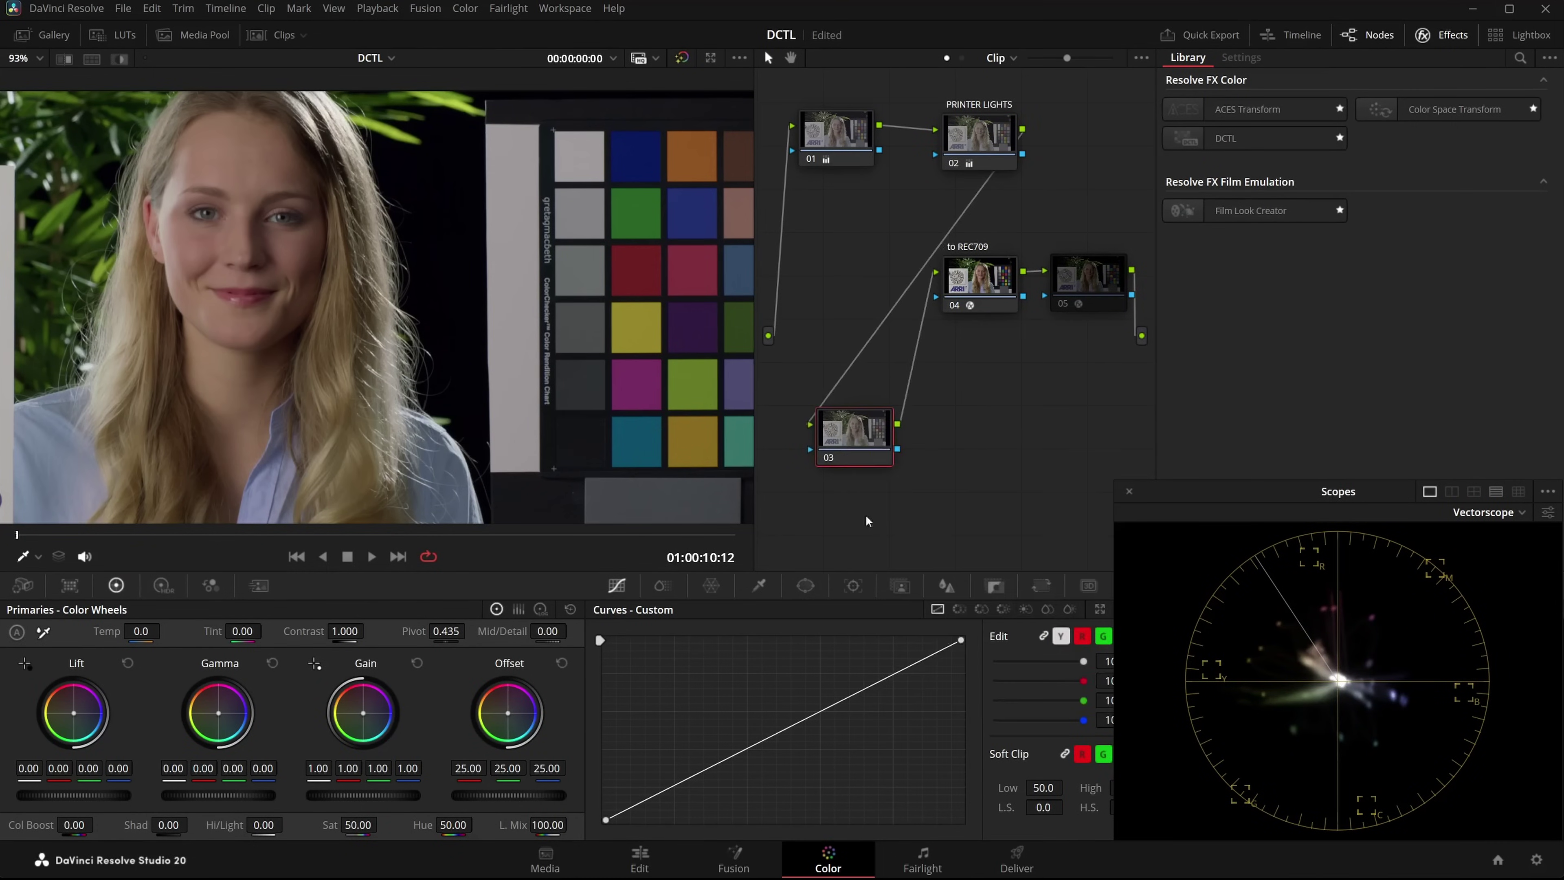
# - Shift node 03's gain greener to 1.00/0.81/1.07/0.71 in the enlarged viewer
pyautogui.click(1368, 35)
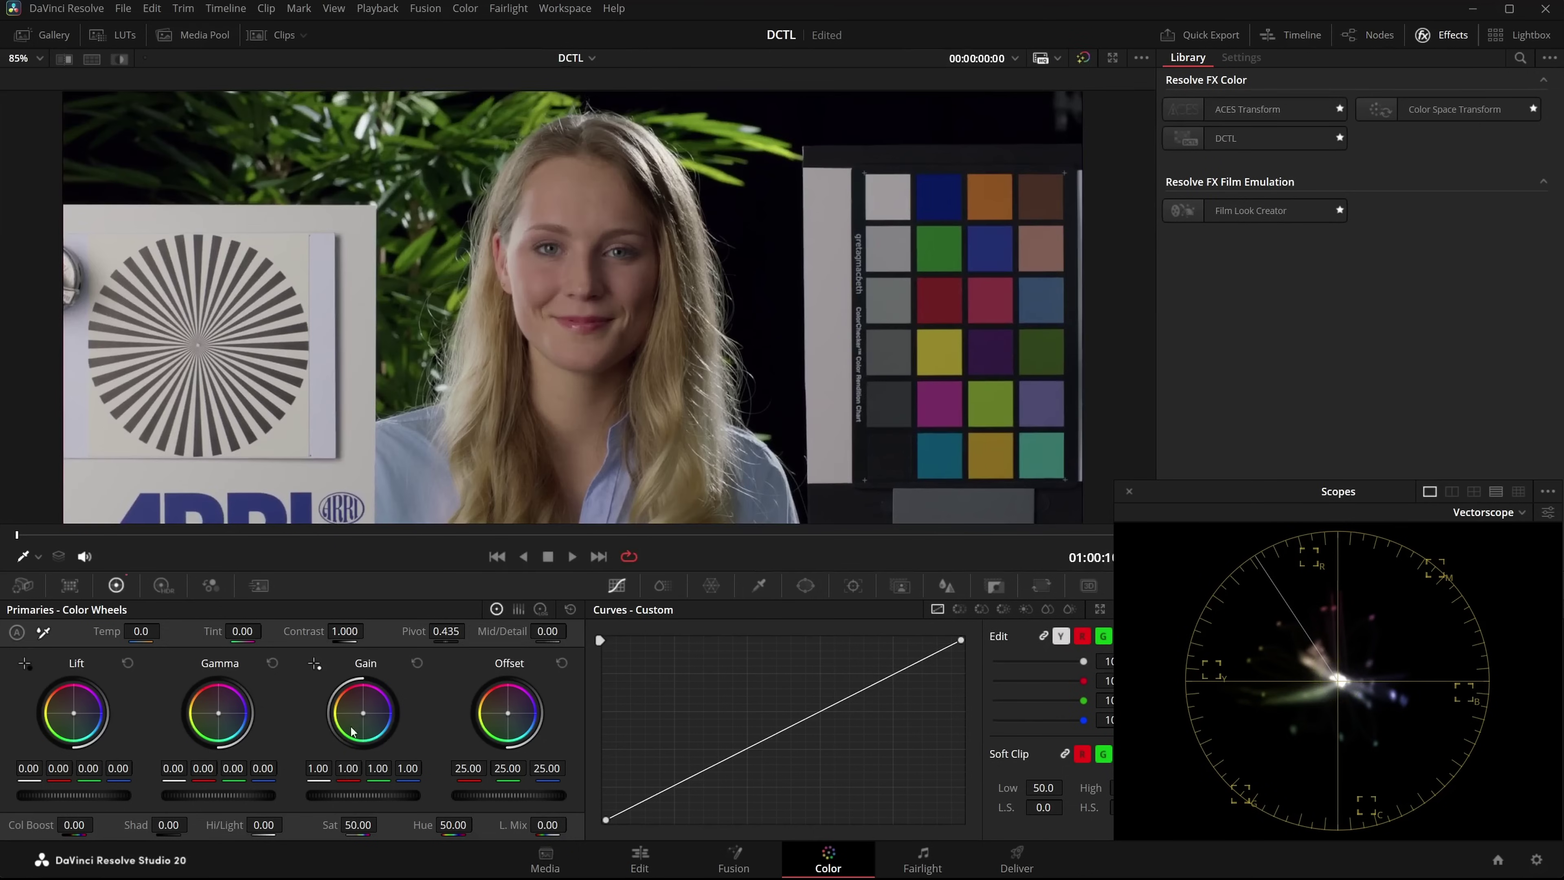
pyautogui.moveTo(364, 713); pyautogui.dragTo(360, 714)
pyautogui.scroll(1, 769, 305)
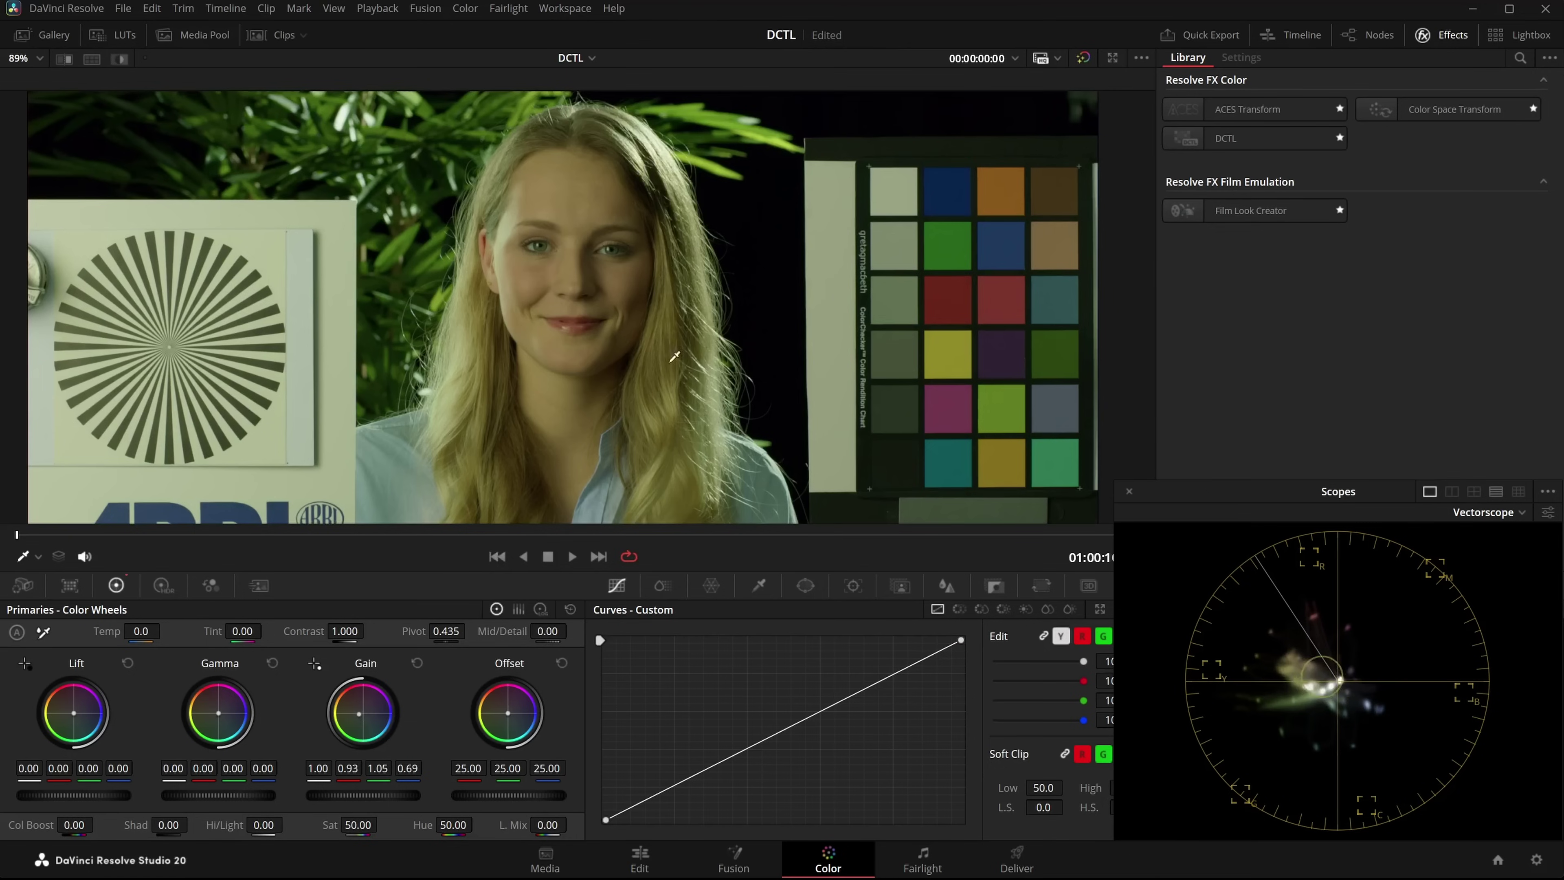
pyautogui.moveTo(360, 717); pyautogui.dragTo(368, 716)
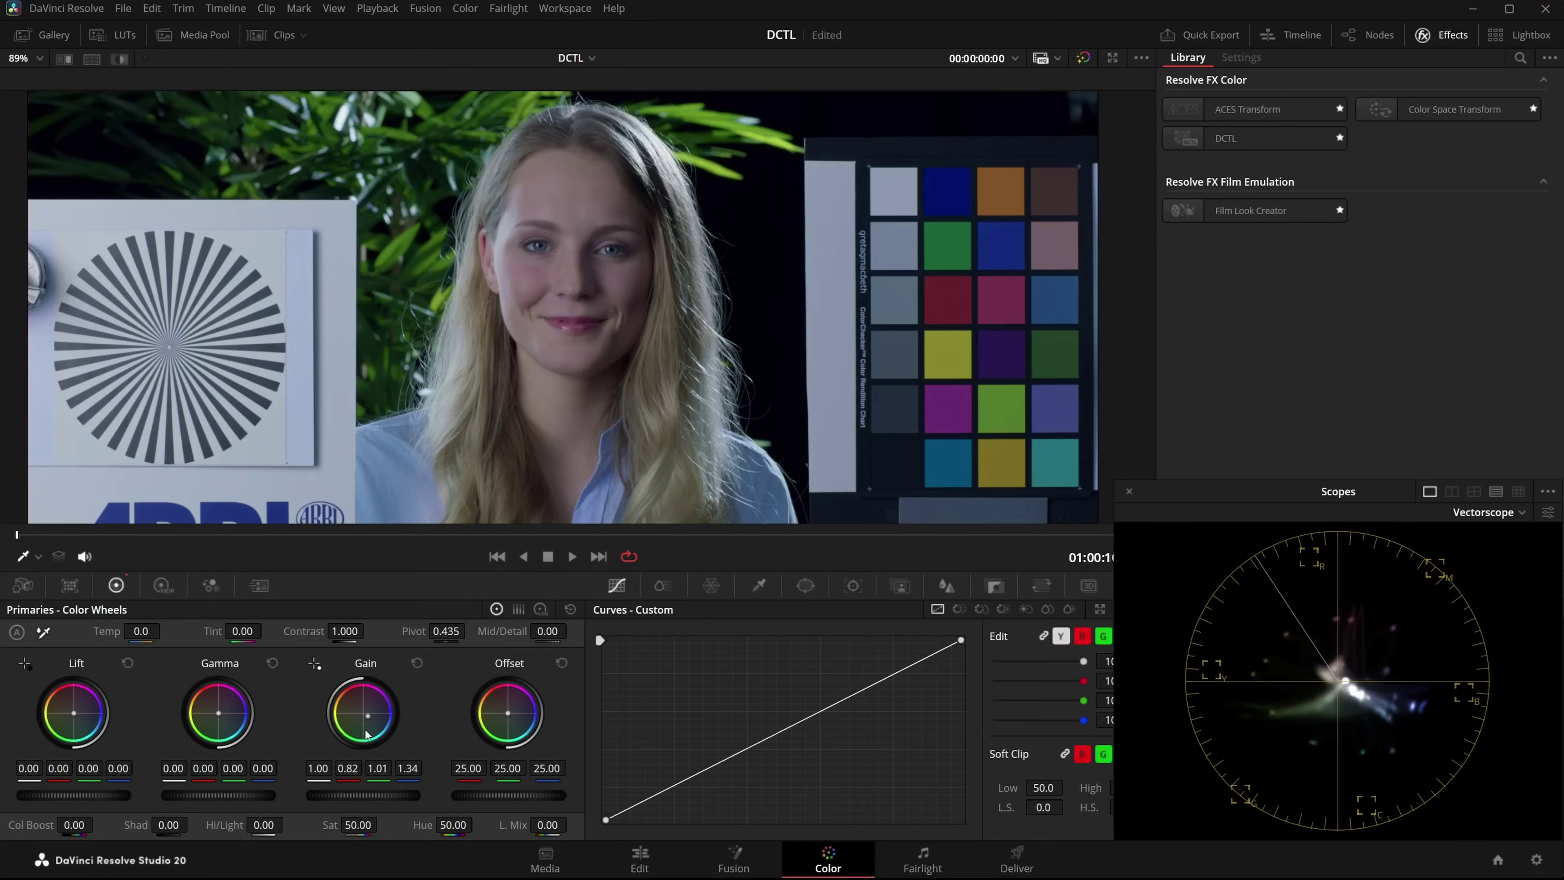
pyautogui.moveTo(368, 716); pyautogui.dragTo(358, 716)
# - Show the node graph, enlarge the scopes window, and add a serial node after node 03
pyautogui.click(1367, 34)
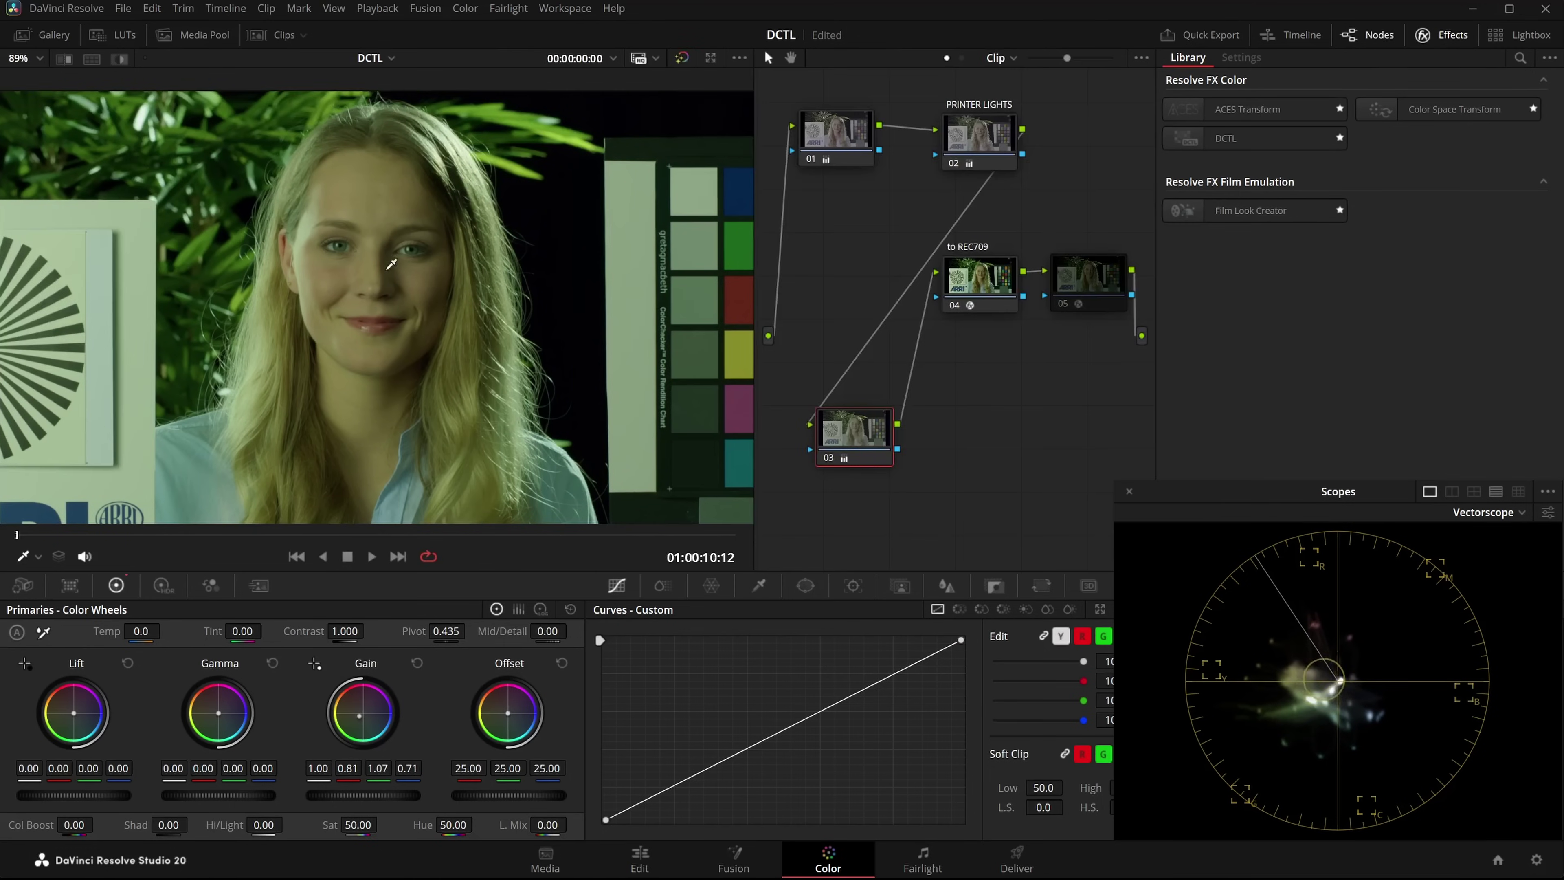
pyautogui.moveTo(1424, 493); pyautogui.dragTo(1335, 403)
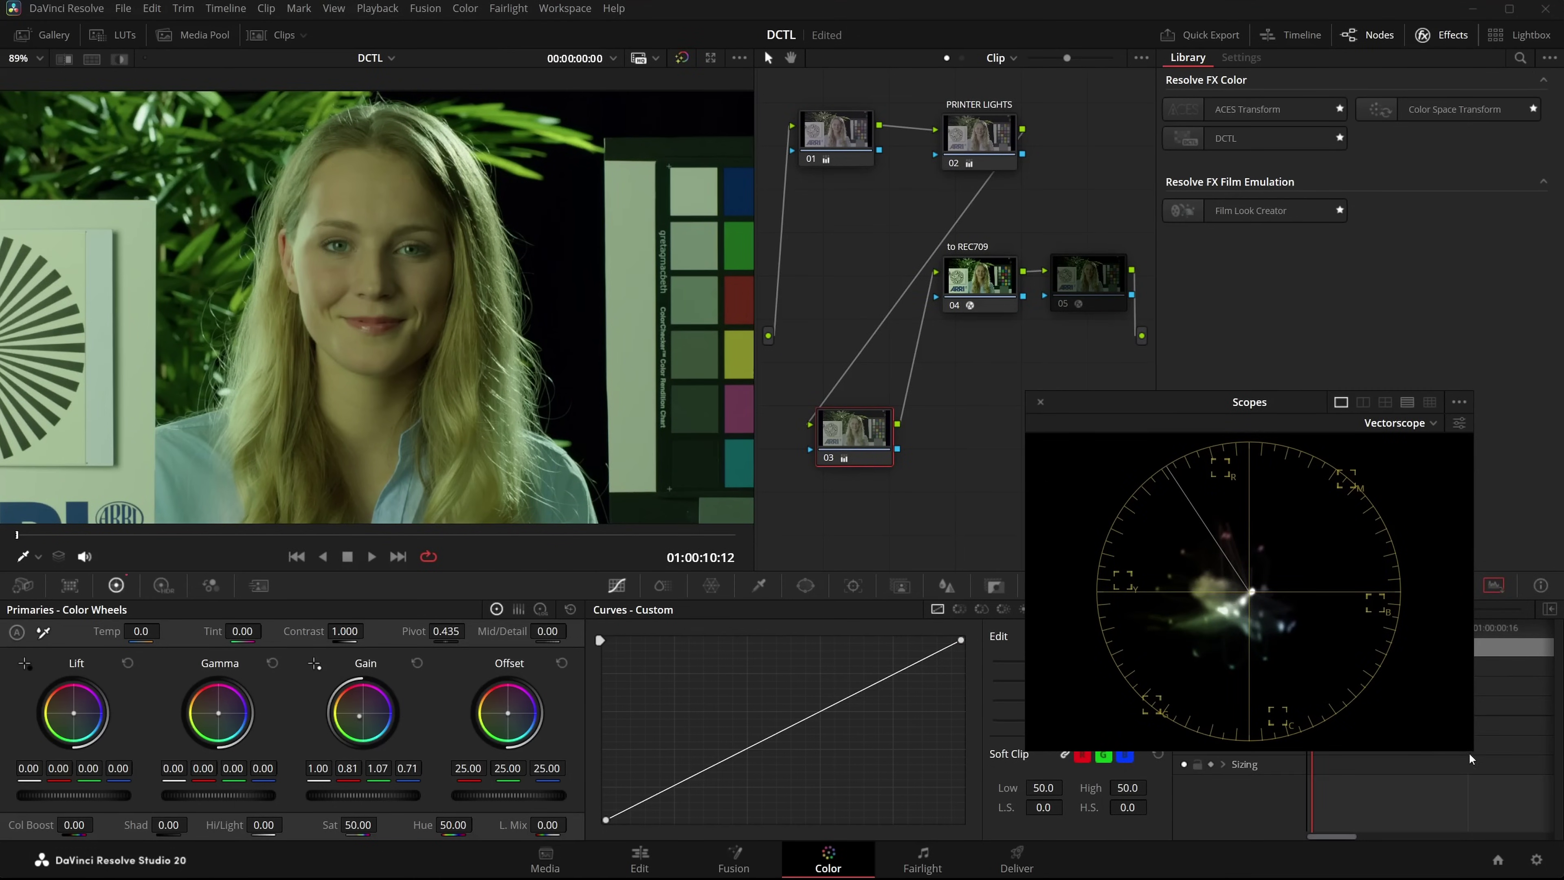
pyautogui.moveTo(1470, 758); pyautogui.dragTo(1561, 822)
pyautogui.moveTo(1370, 408); pyautogui.dragTo(1373, 422)
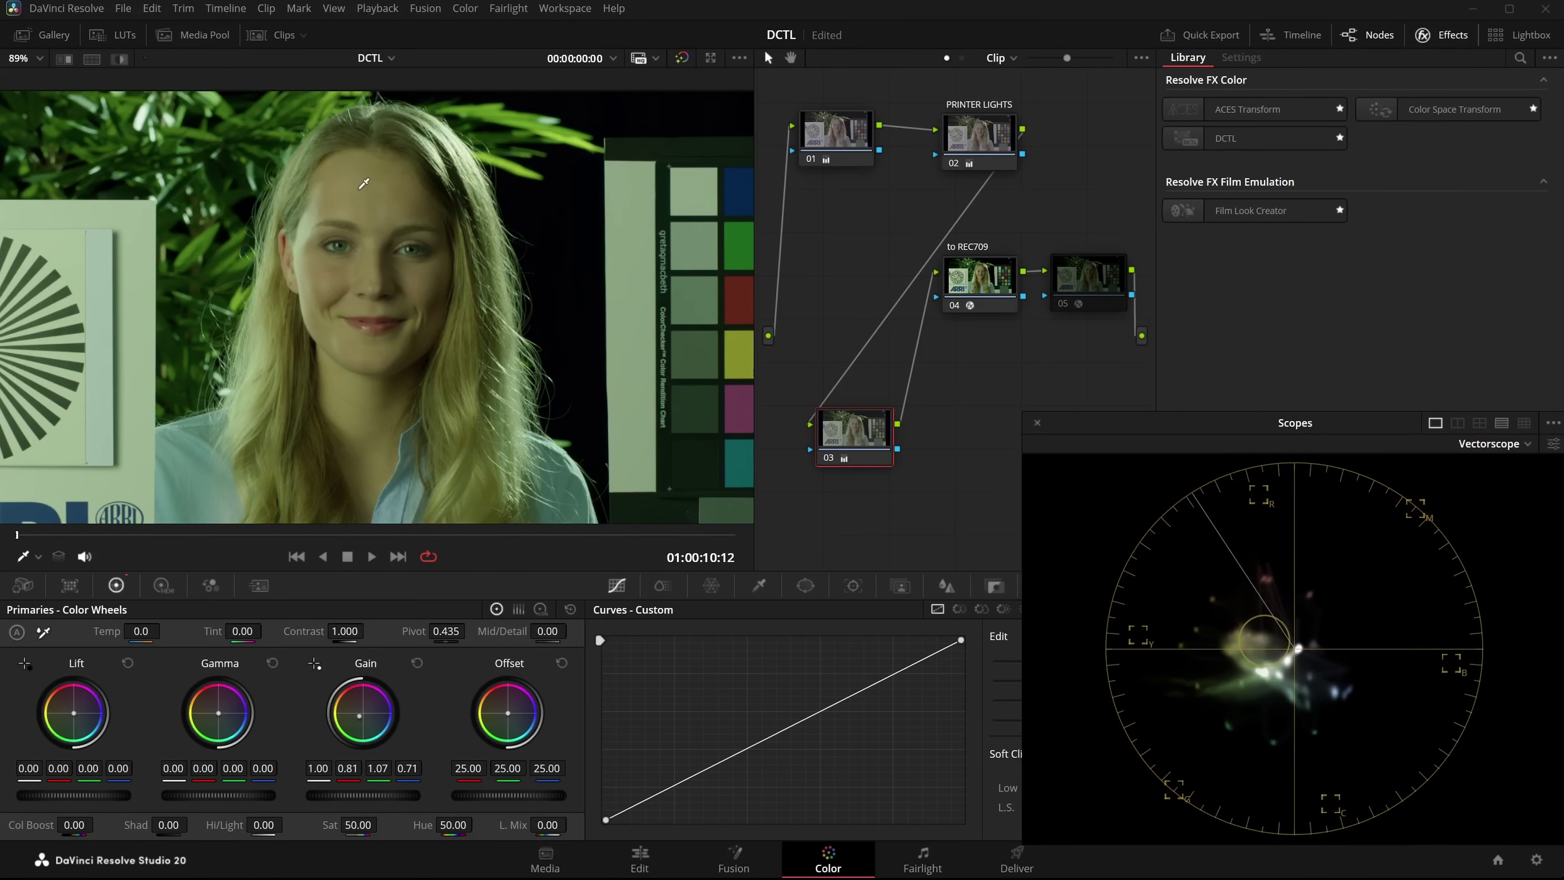
pyautogui.scroll(2, 364, 183)
pyautogui.moveTo(864, 456); pyautogui.dragTo(843, 424)
pyautogui.hotkey('alt', 's')
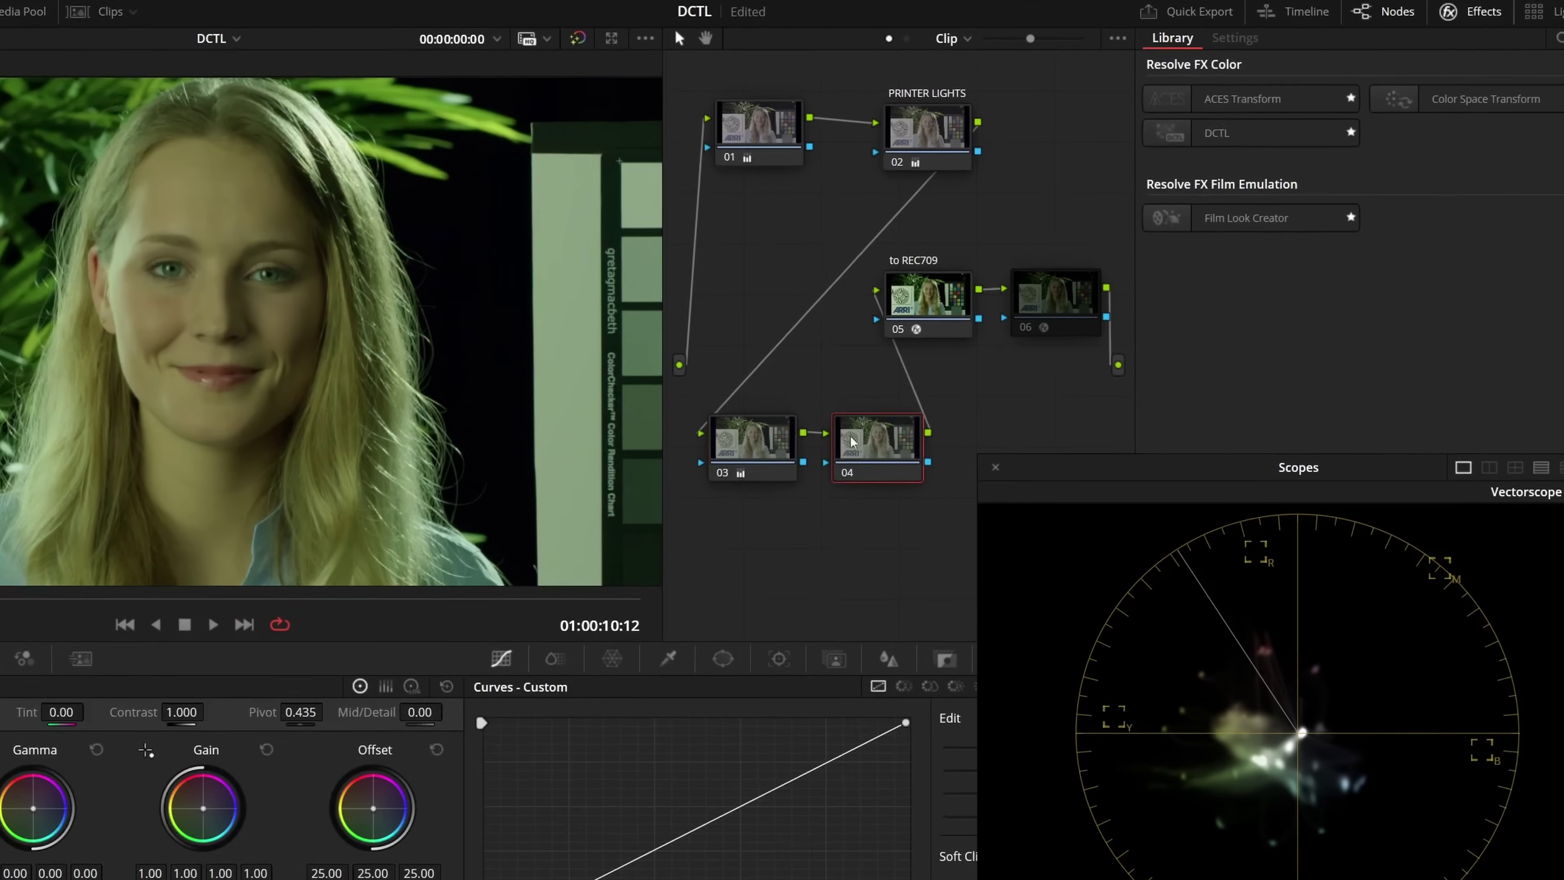
# - Label node 03 Printer Lights and node 04 Hue
pyautogui.rightClick(800, 407)
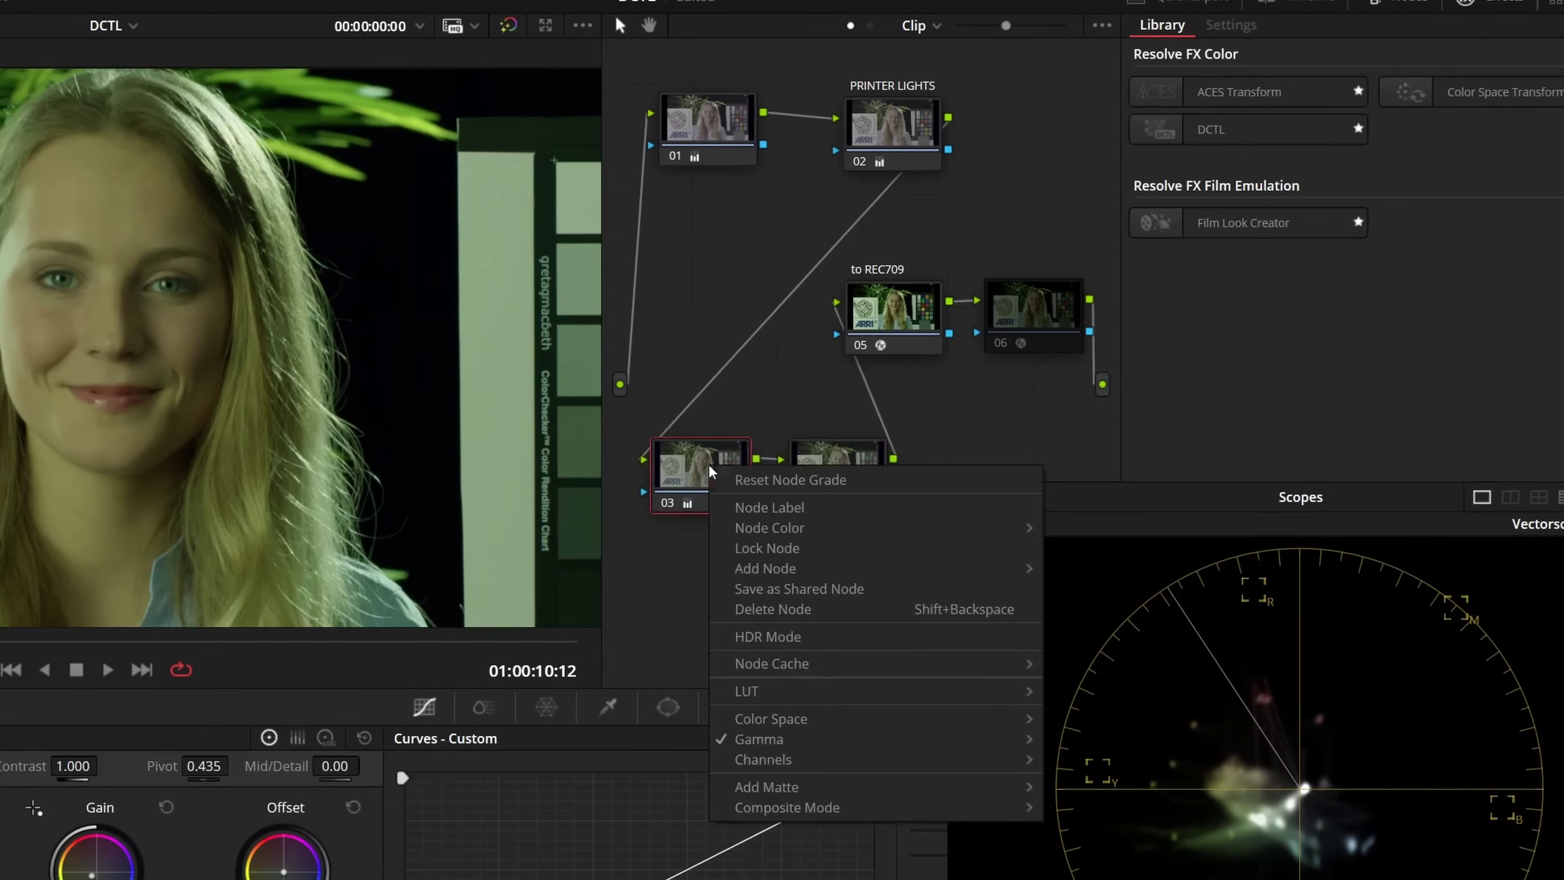
pyautogui.click(857, 439)
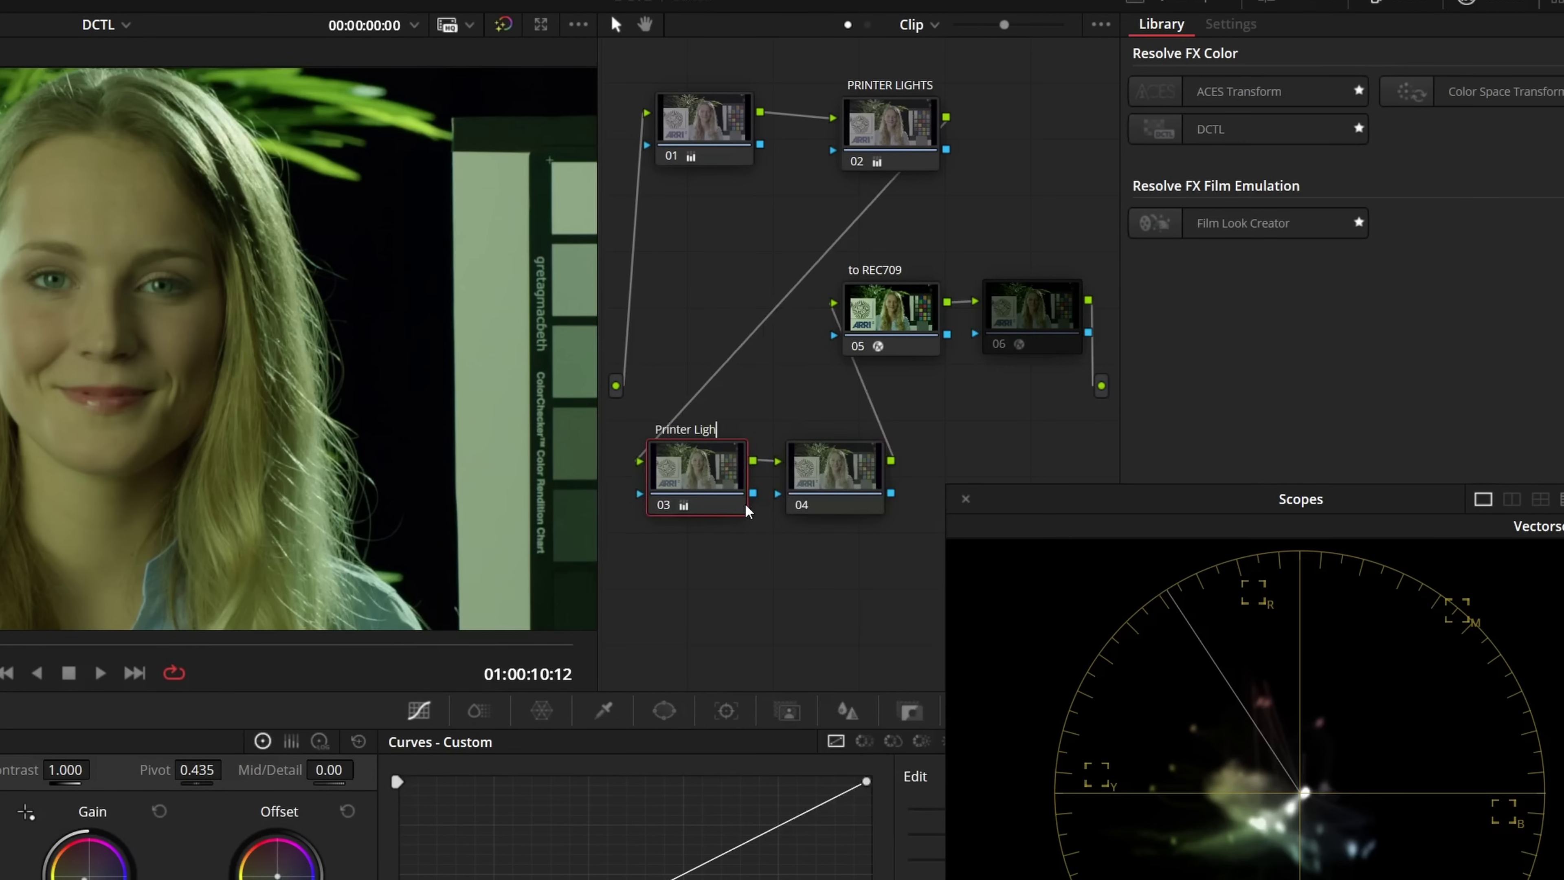
pyautogui.click(800, 502)
pyautogui.rightClick(826, 496)
pyautogui.click(900, 541)
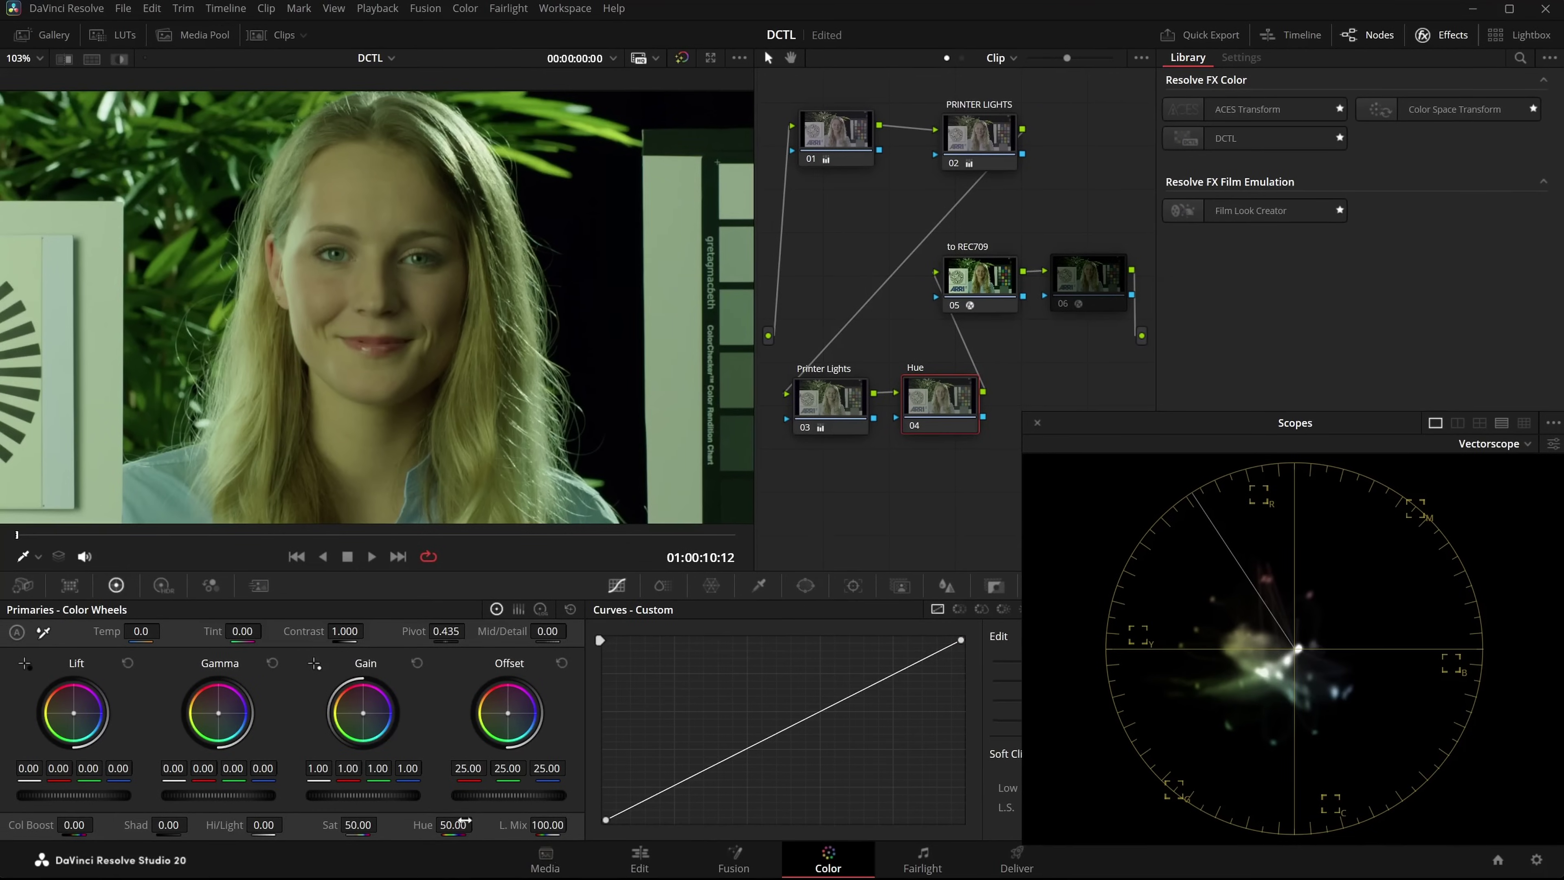
# - Raise the Hue node's hue to 55.60 and rebalance Printer Lights gain to 0.88/1.05/0.75
pyautogui.moveTo(458, 822); pyautogui.dragTo(477, 824)
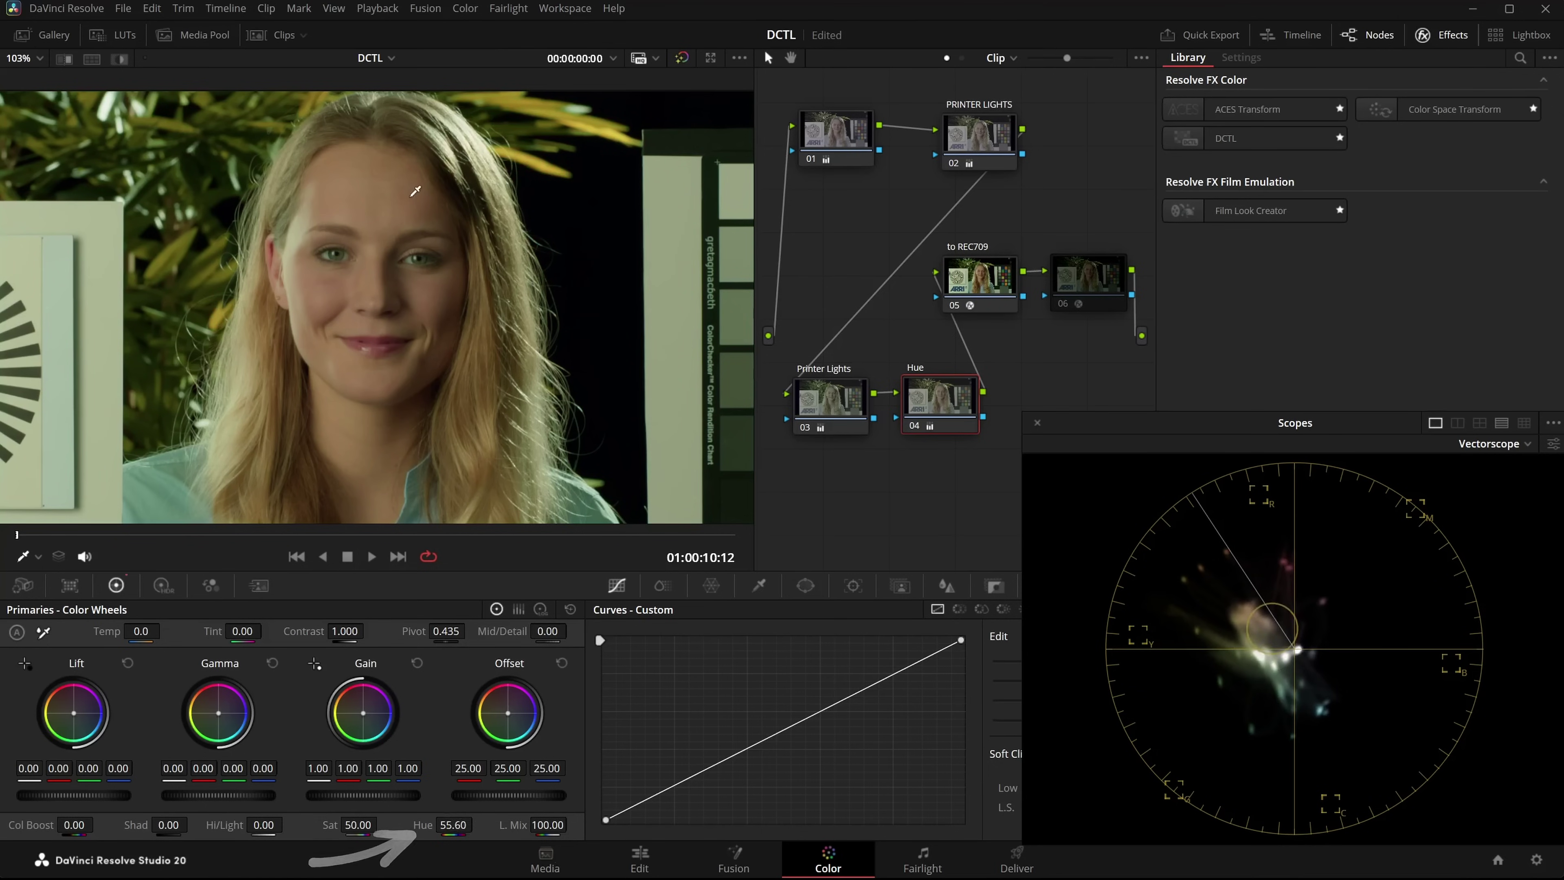
pyautogui.hotkey('shift', ';')
pyautogui.moveTo(362, 721); pyautogui.dragTo(360, 717)
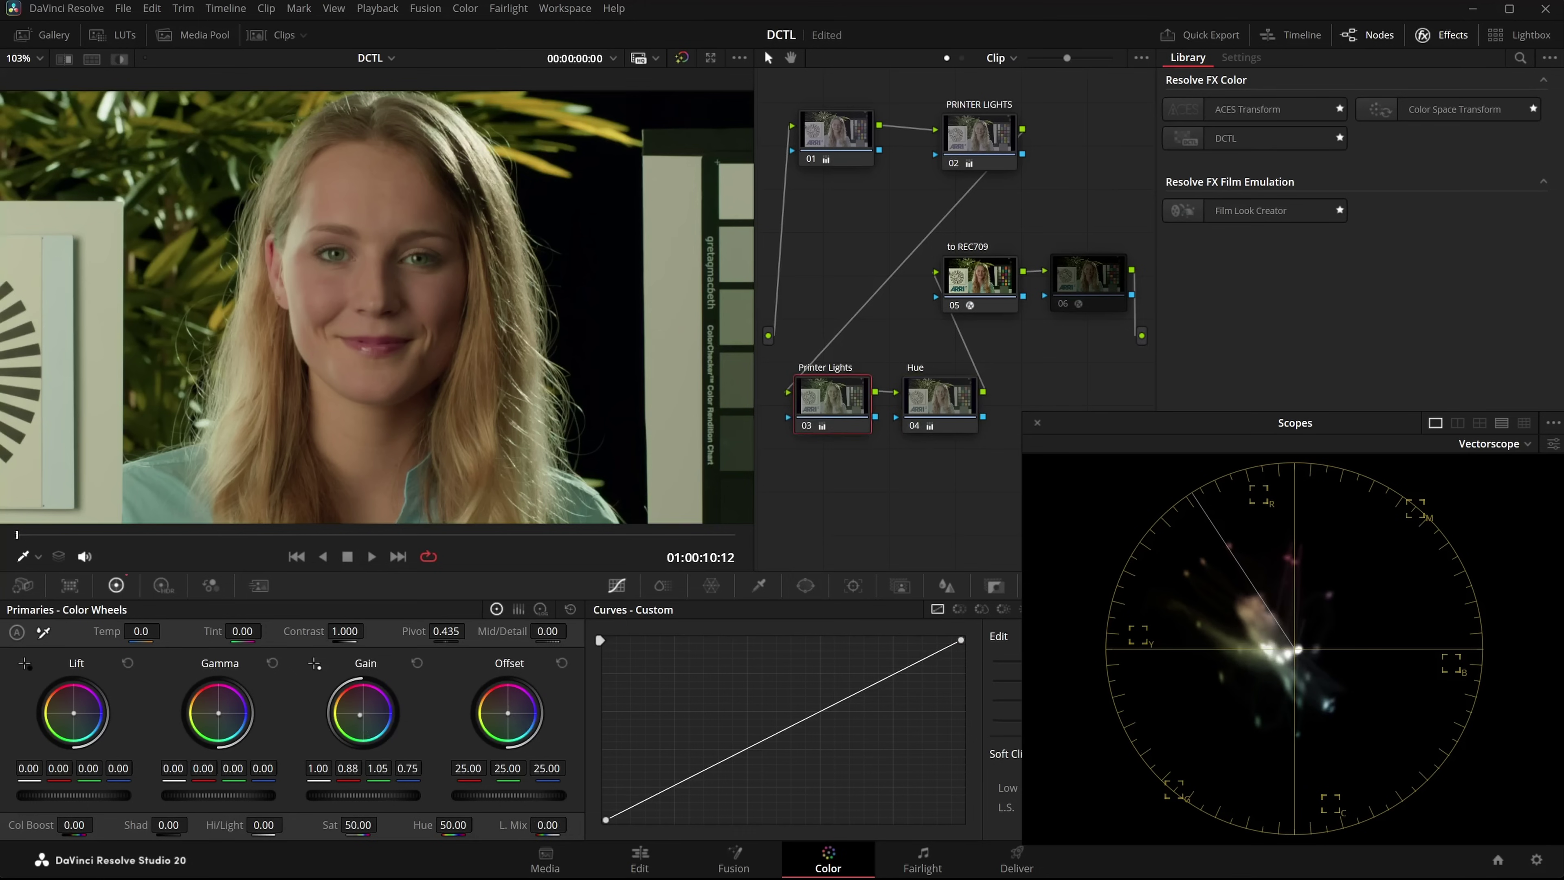
pyautogui.click(1051, 297)
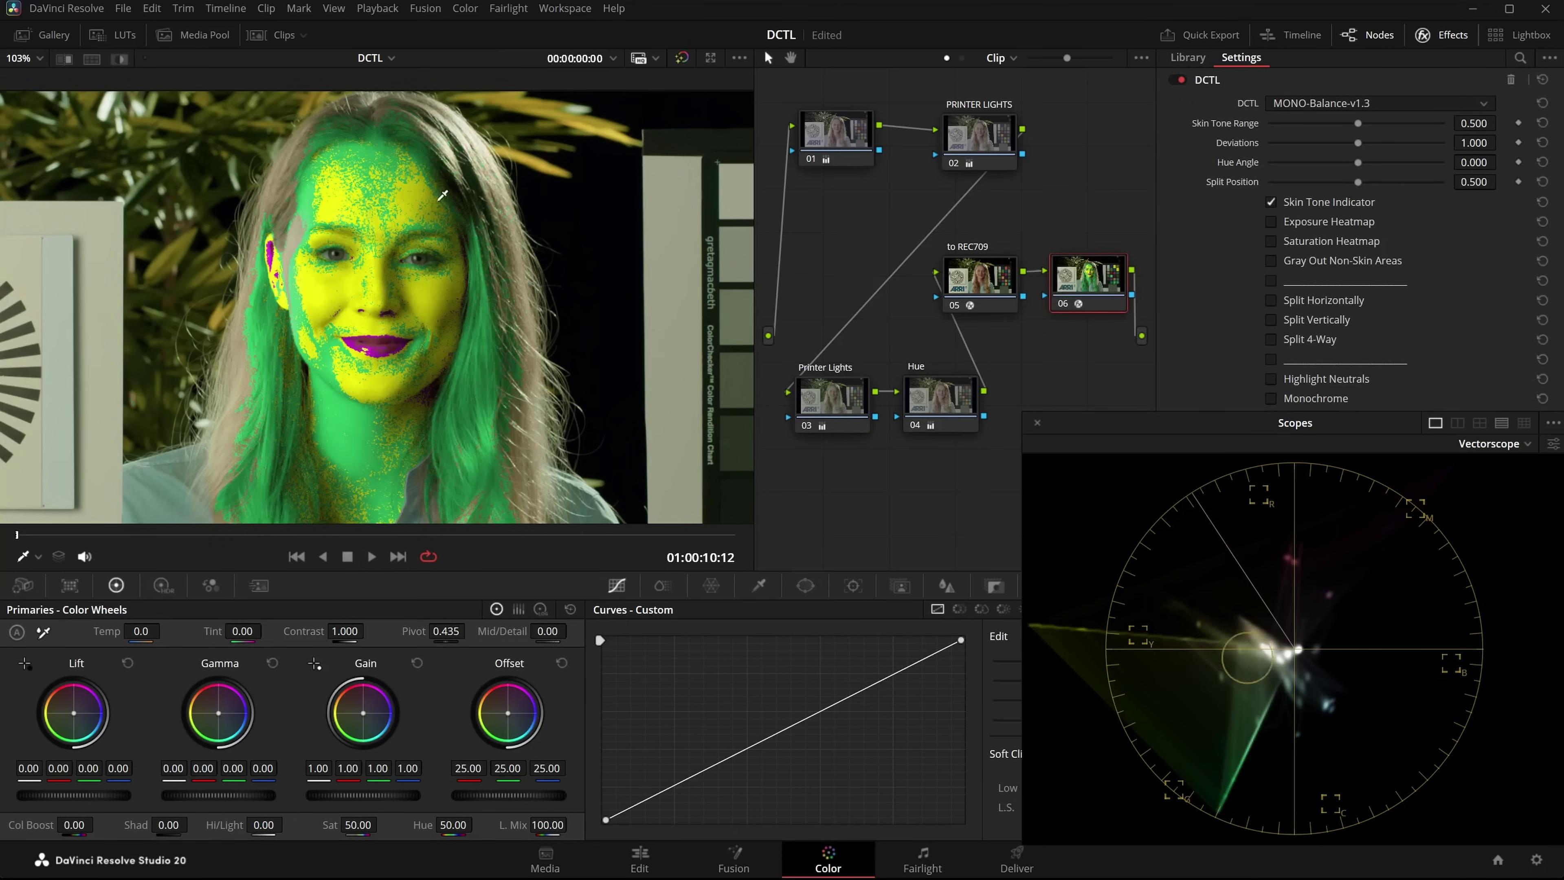
pyautogui.hotkey('ctrl', 'd')
pyautogui.scroll(-2, 352, 187)
pyautogui.moveTo(949, 457); pyautogui.dragTo(821, 405)
pyautogui.hotkey('ctrl', 'd')
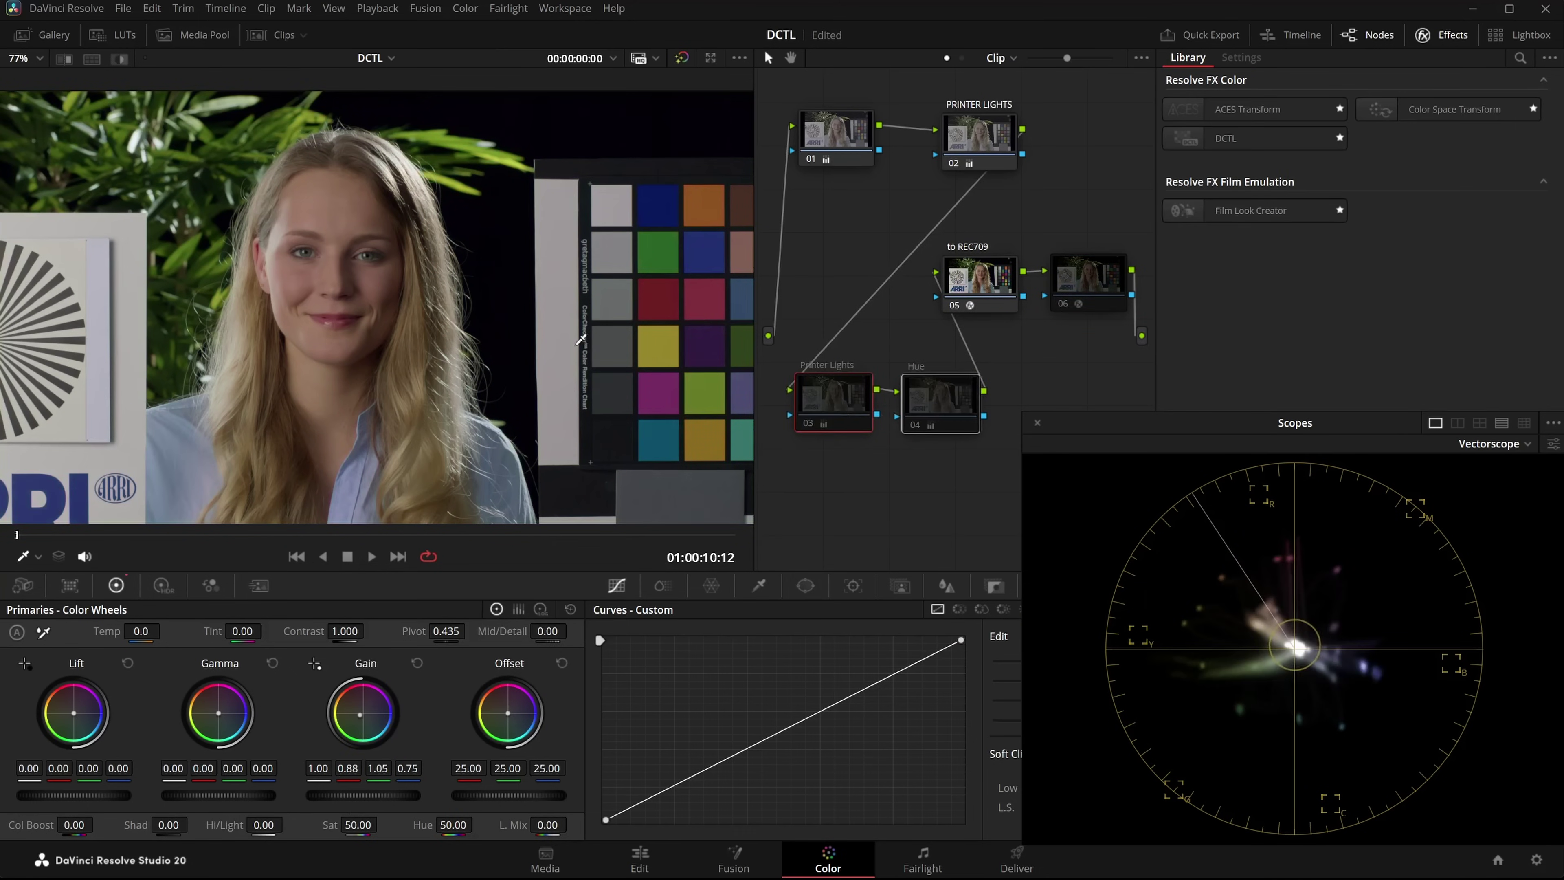
pyautogui.scroll(2, 560, 368)
pyautogui.hotkey('ctrl', 'd')
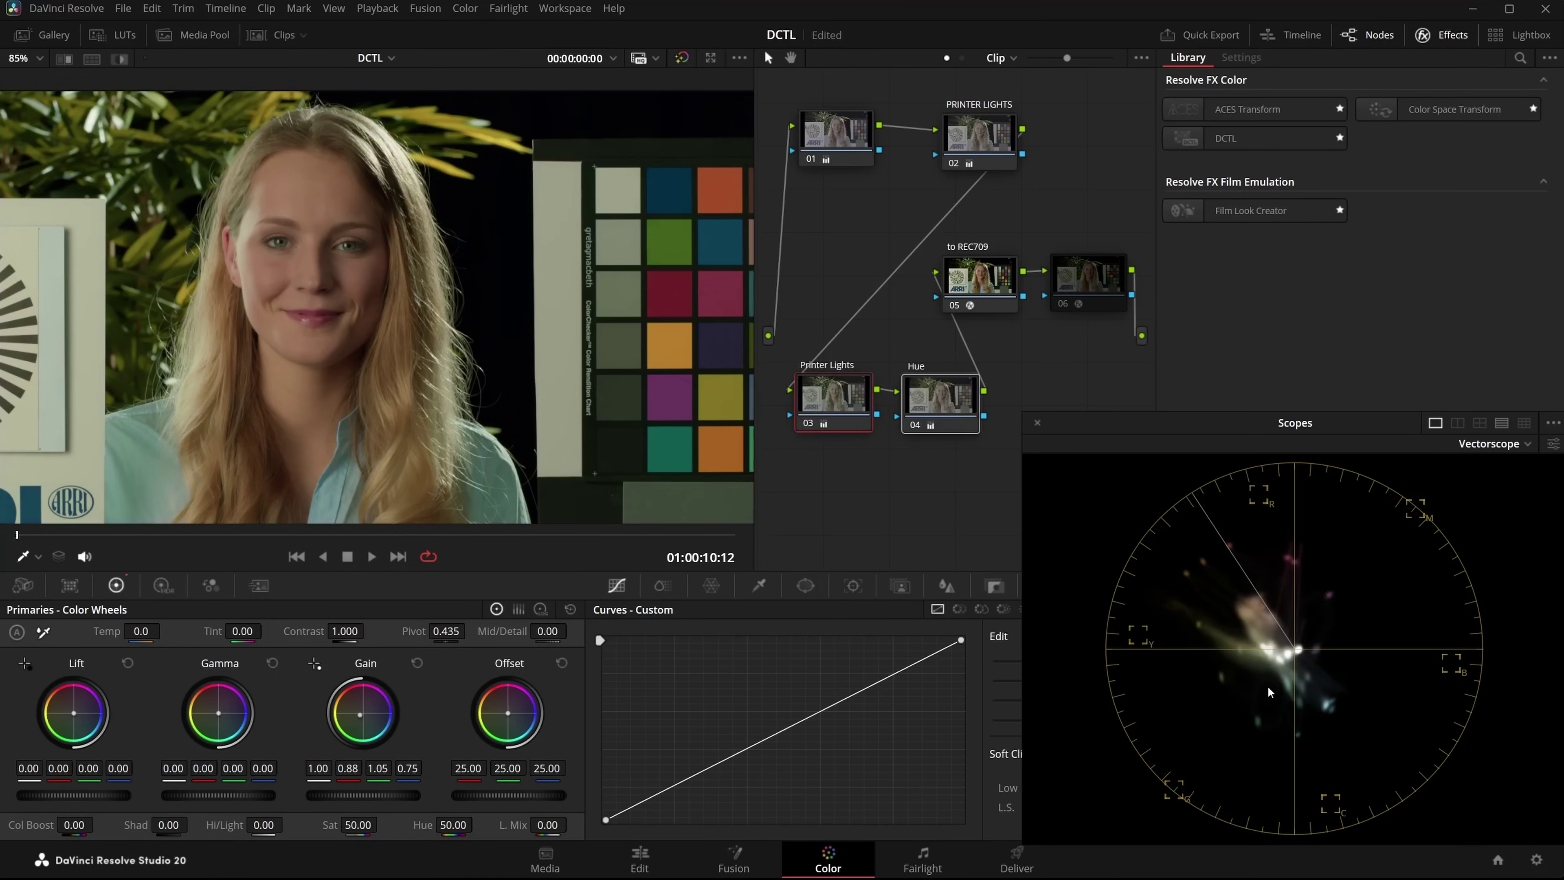
pyautogui.hotkey('ctrl', 'd')
pyautogui.hotkey('ctrl', 'd')
pyautogui.moveTo(842, 414); pyautogui.dragTo(833, 412)
# - Push the Printer Lights gain toward magenta and set the Hue node's hue to 46.20
pyautogui.click(934, 406)
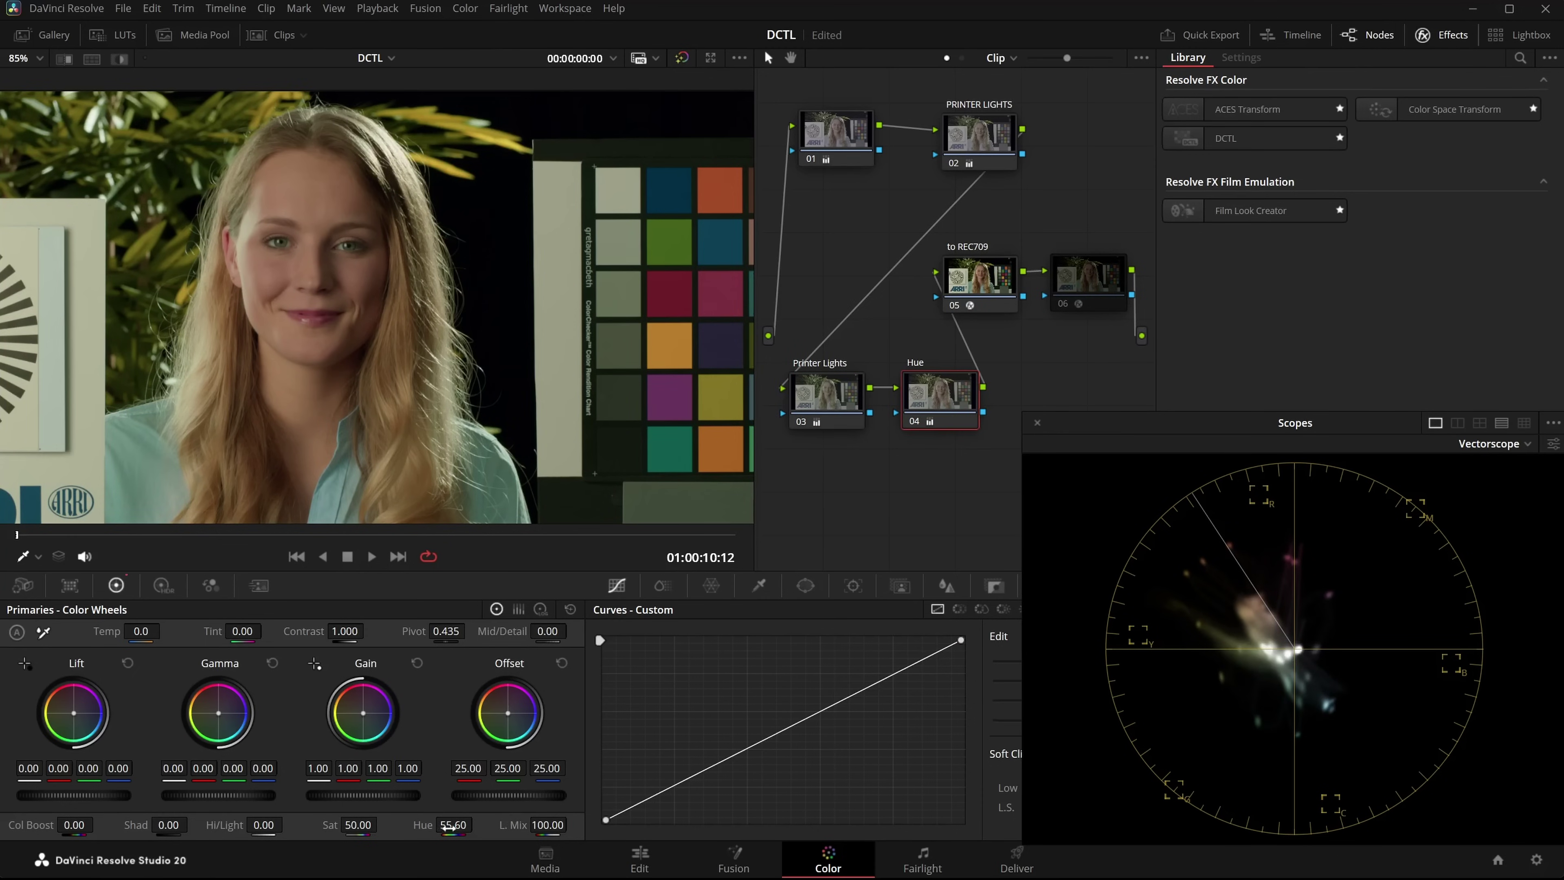
pyautogui.click(845, 405)
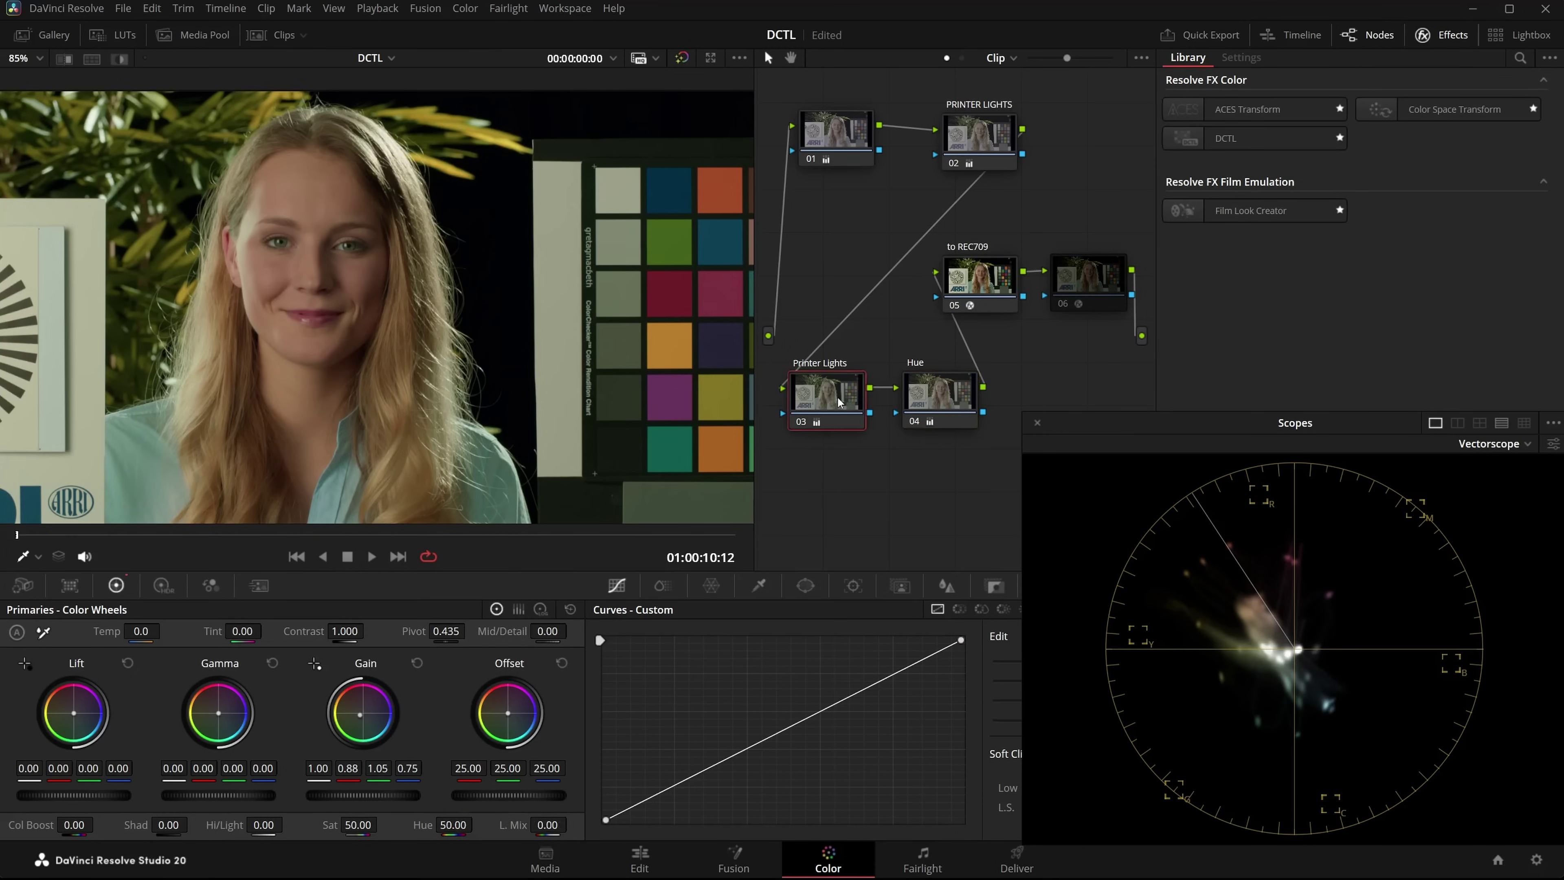
pyautogui.moveTo(360, 715); pyautogui.dragTo(368, 712)
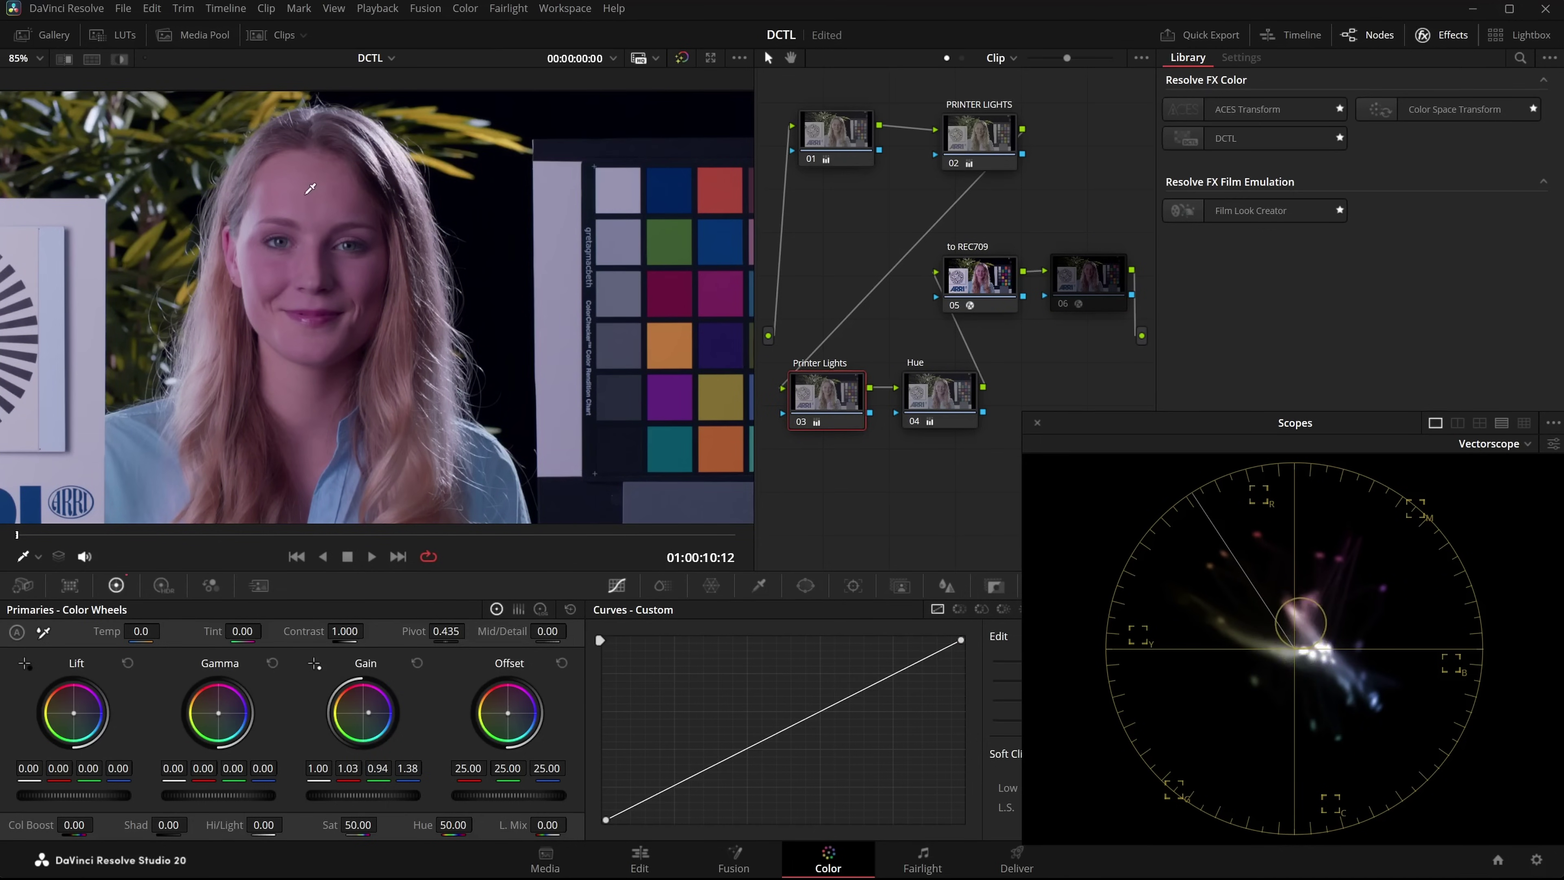
pyautogui.click(903, 420)
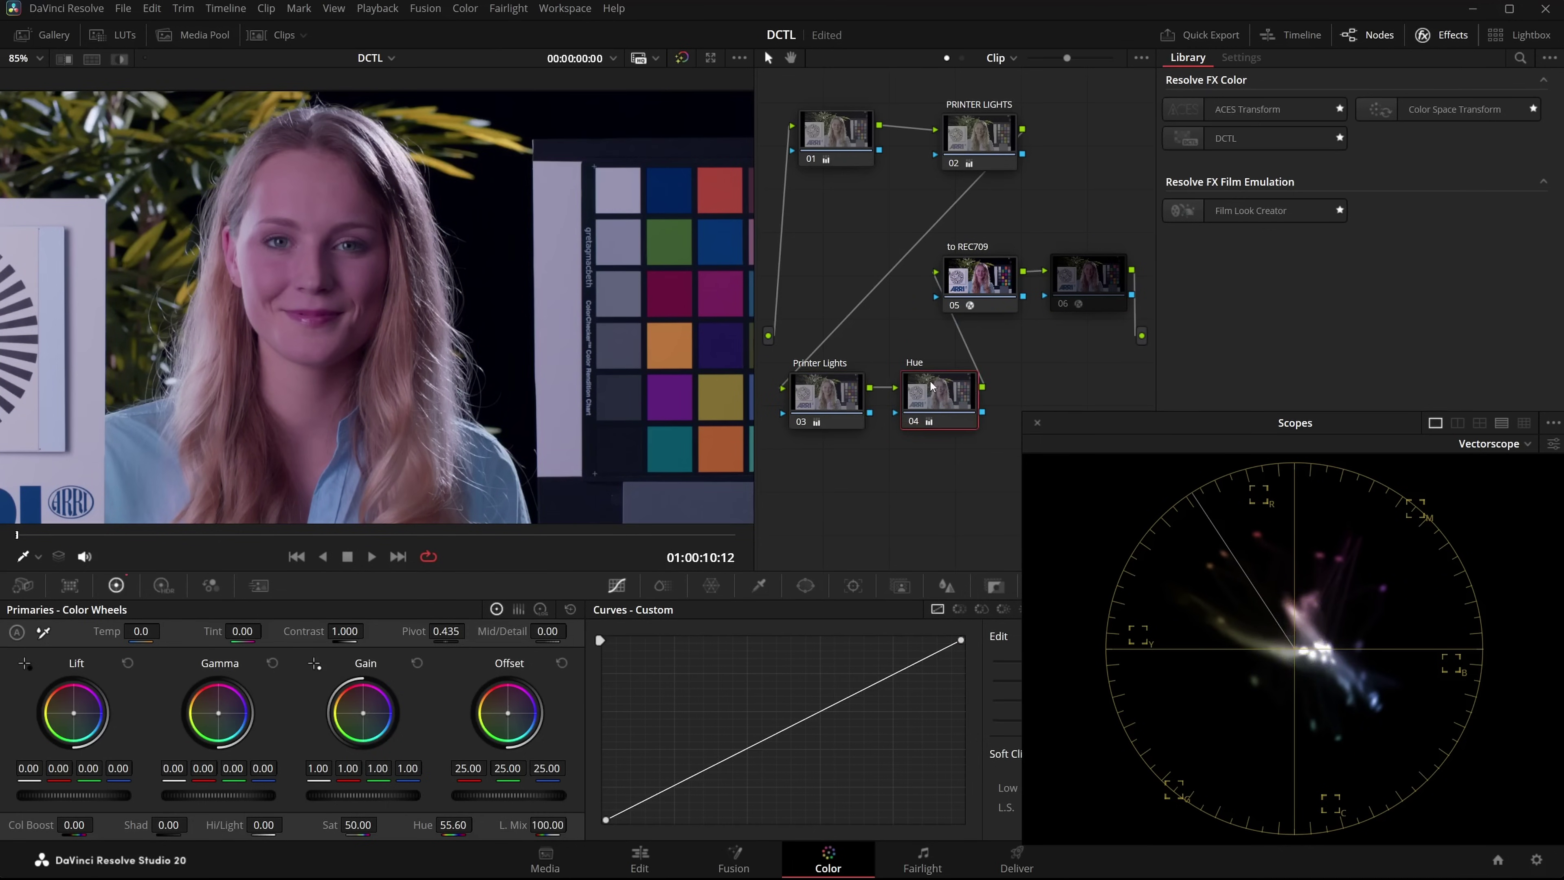
pyautogui.moveTo(456, 824); pyautogui.dragTo(477, 825)
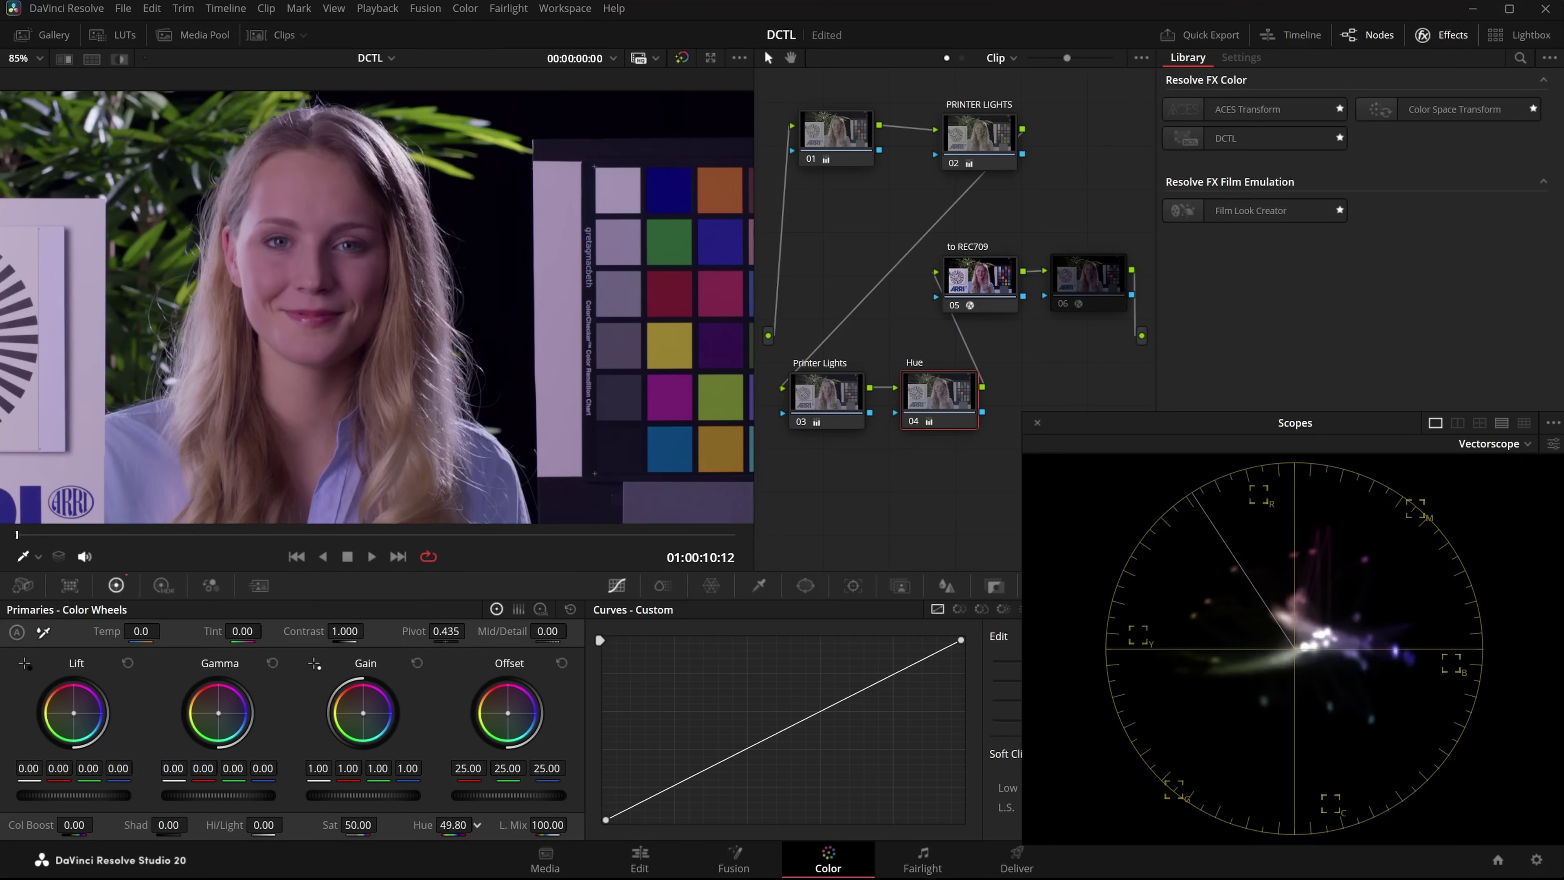
# - Check skin tones with the MONO-Balance overlay and bypass the Hue node to compare
pyautogui.click(1088, 280)
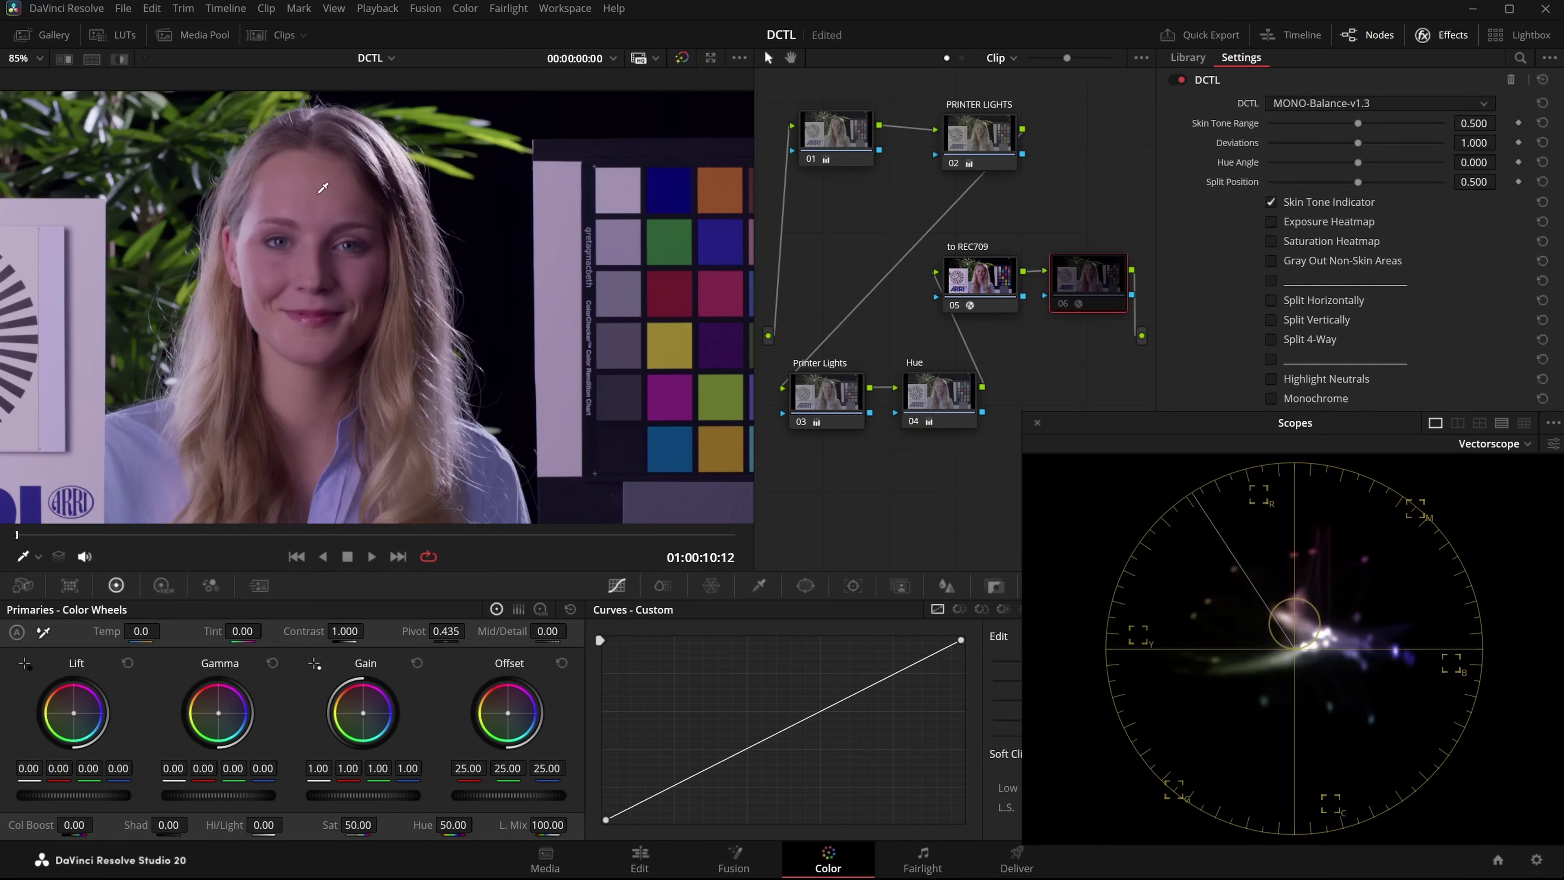
pyautogui.click(859, 402)
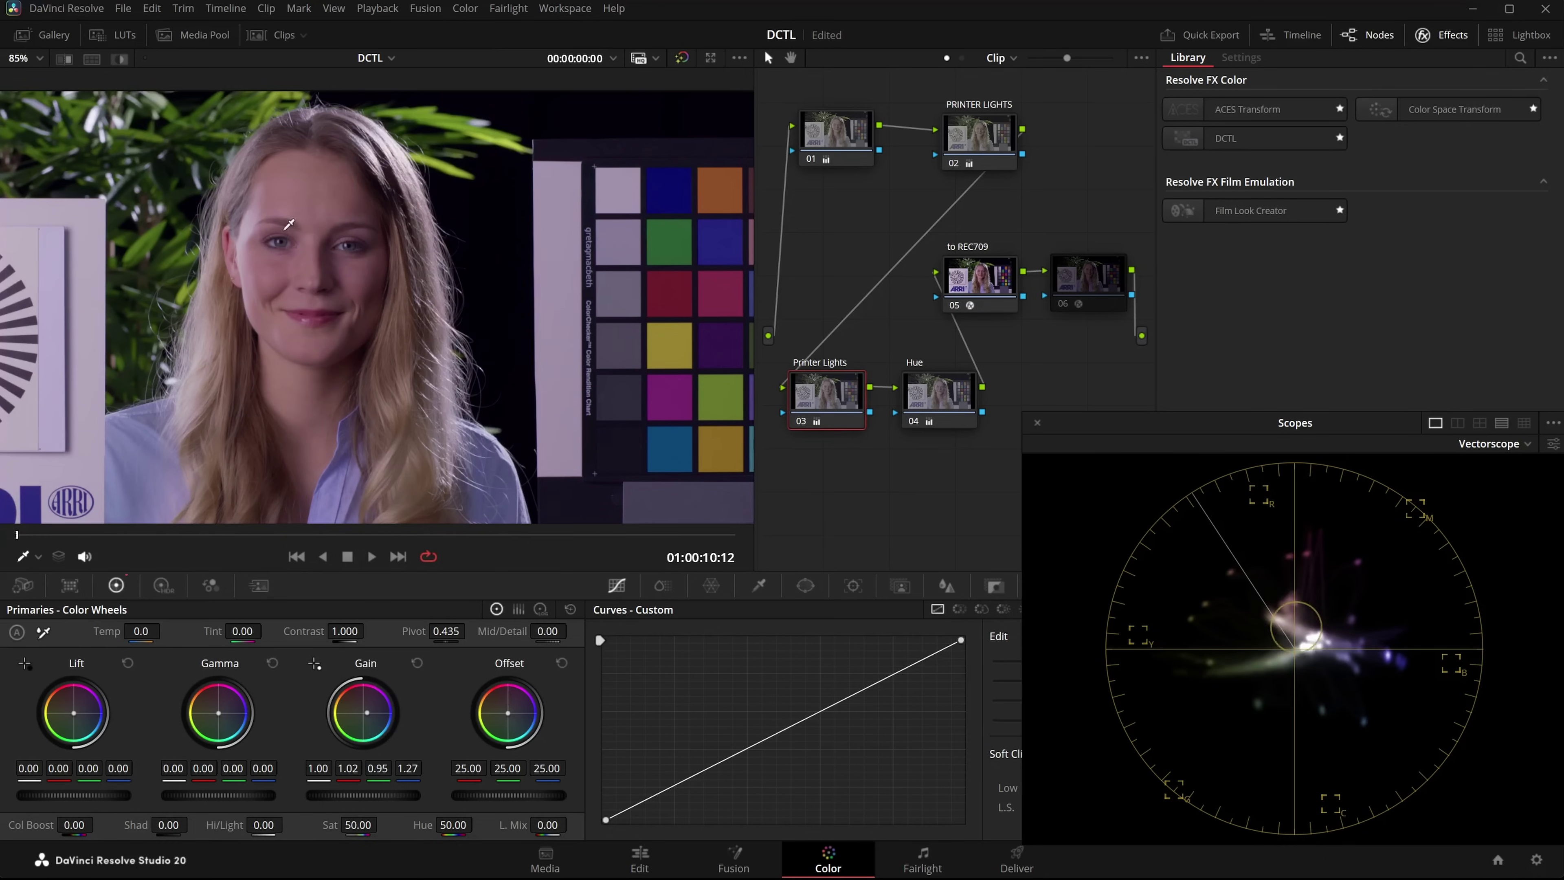
pyautogui.click(1083, 286)
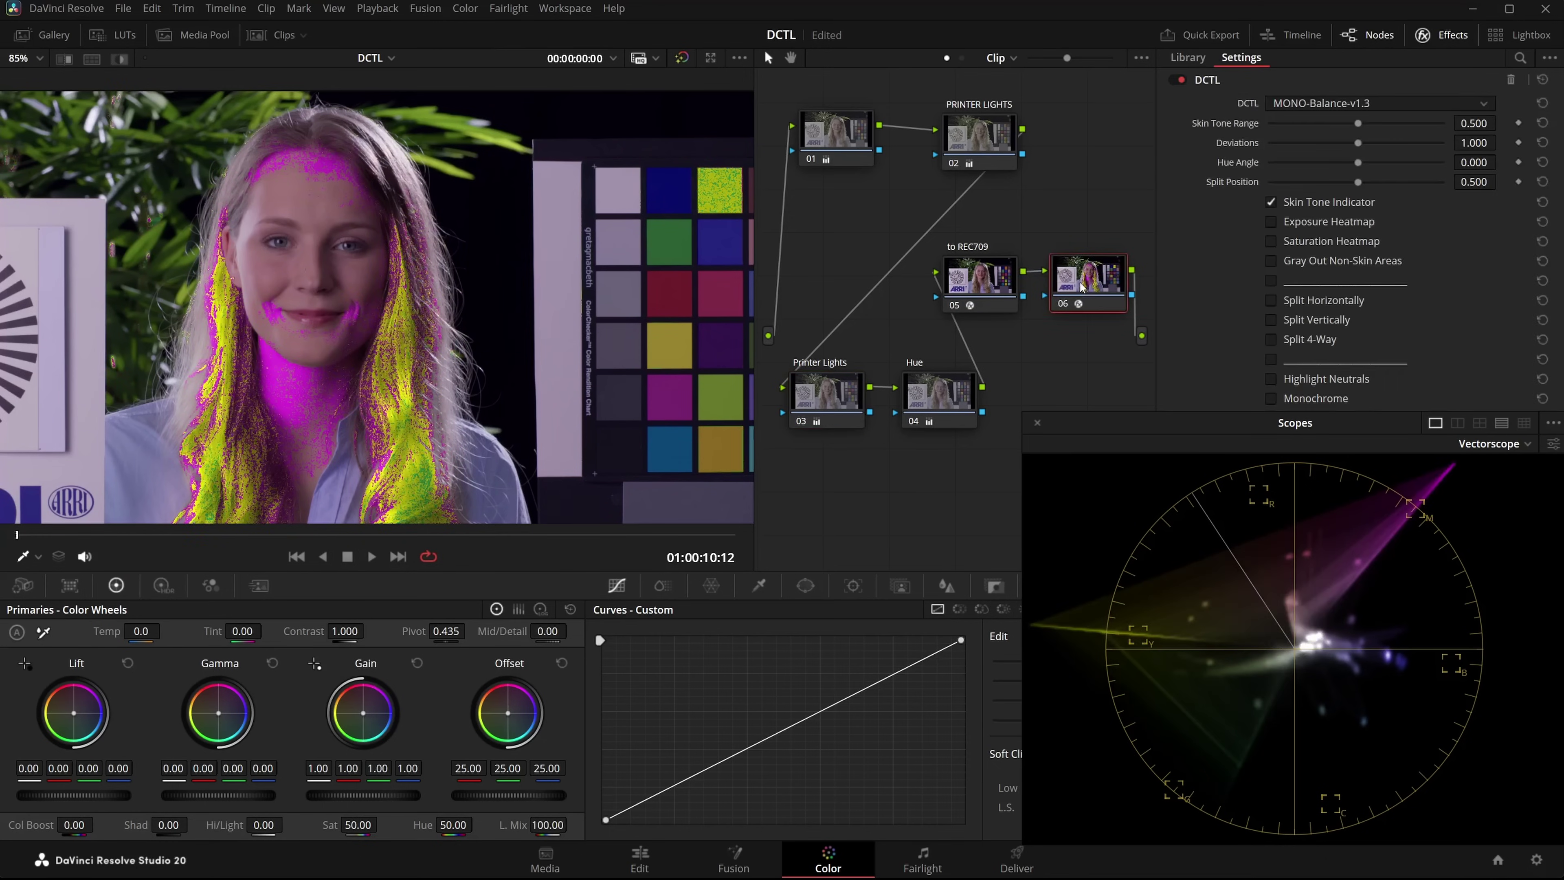
pyautogui.click(932, 399)
pyautogui.hotkey('ctrl', 'd')
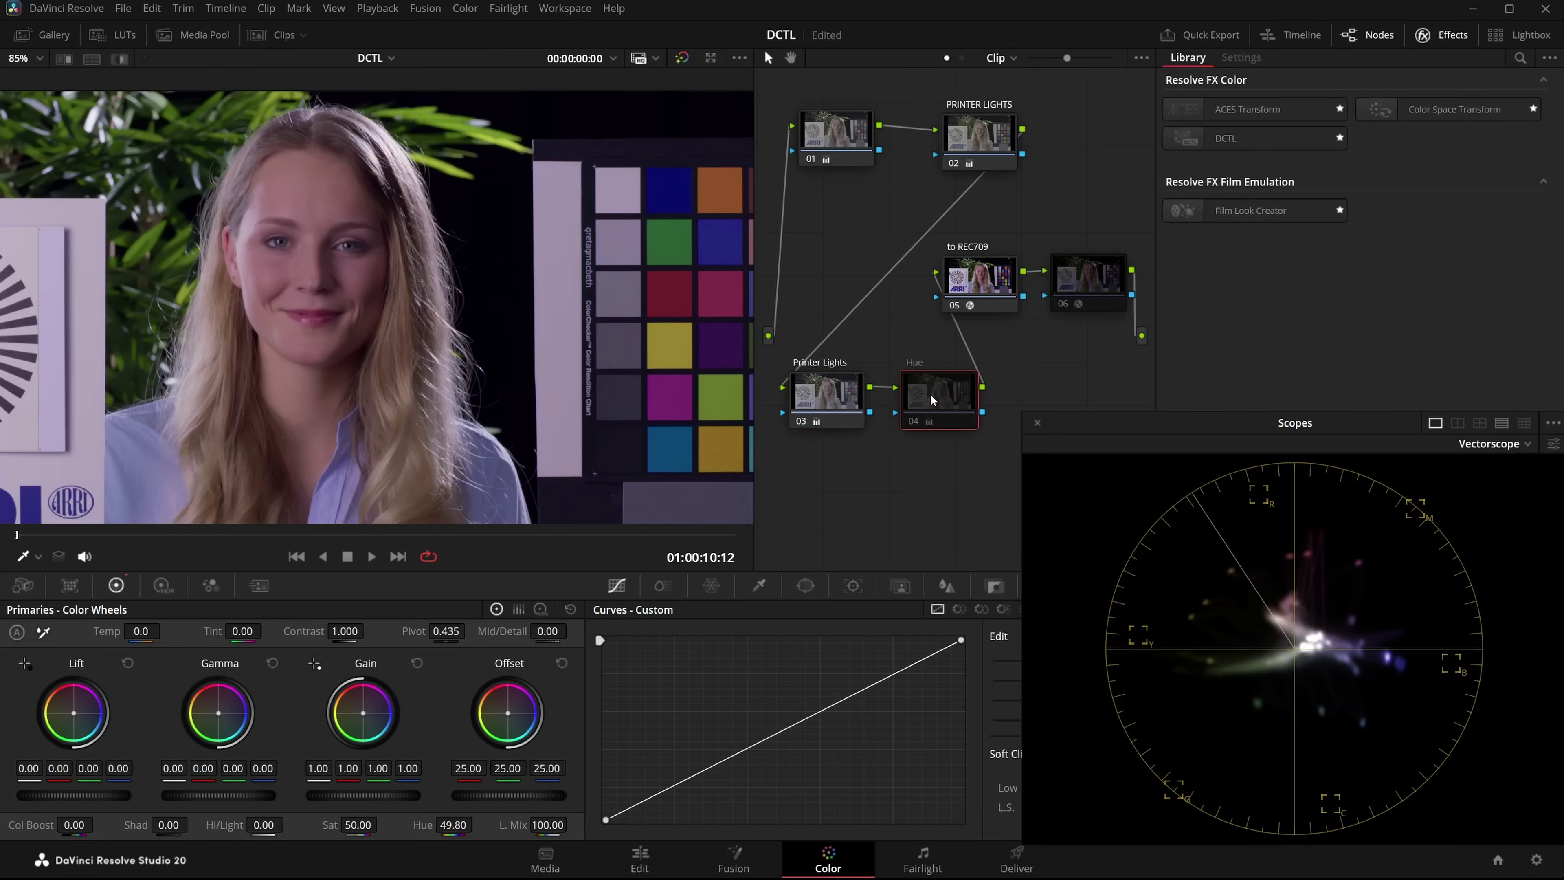
pyautogui.hotkey('ctrl', 'd')
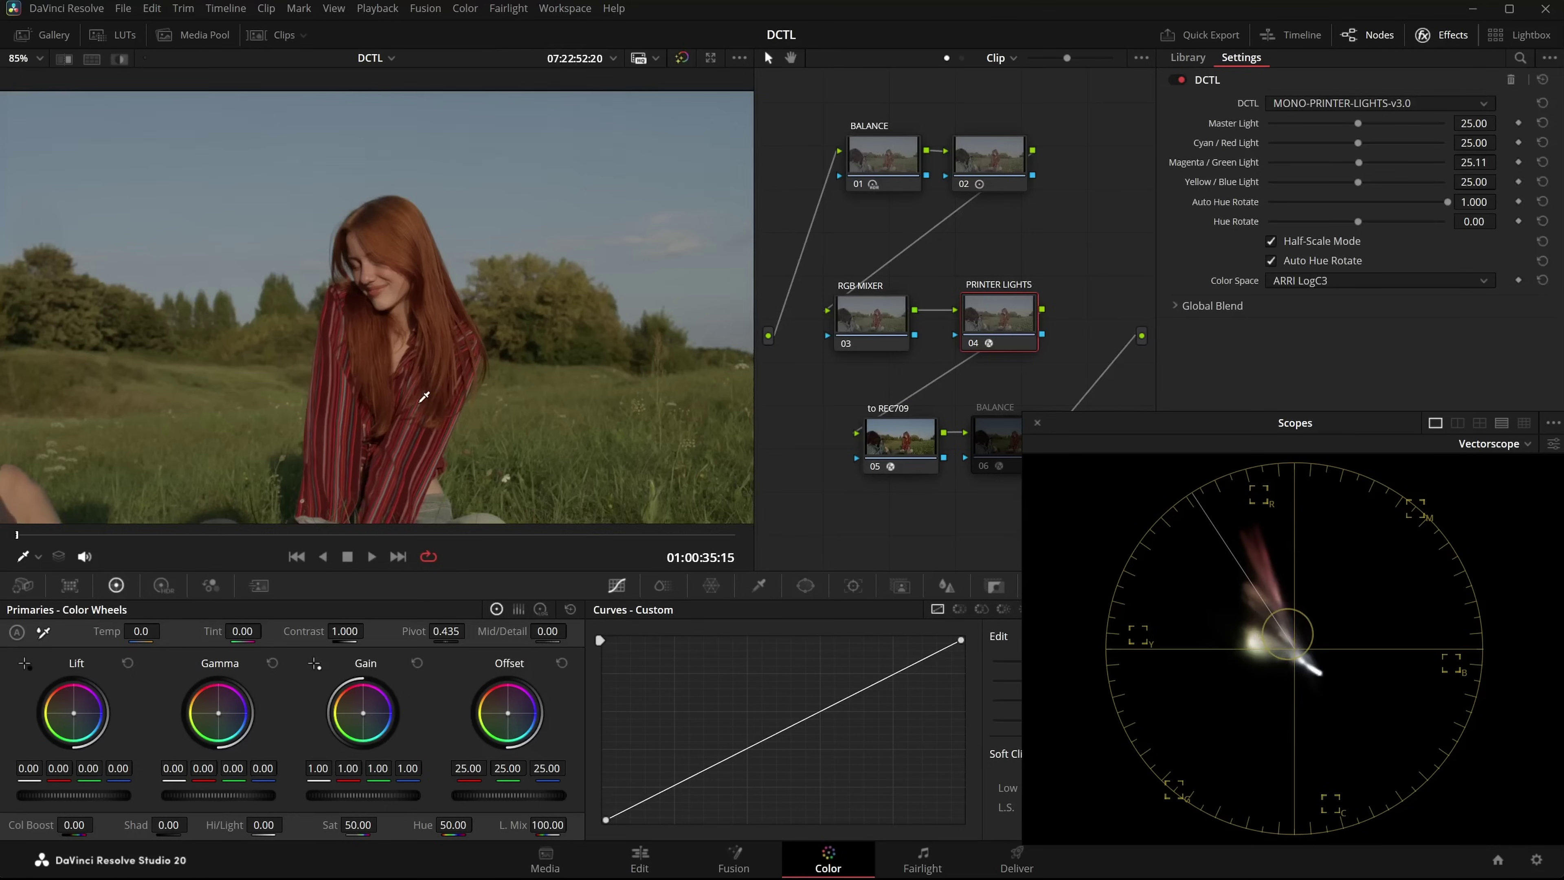
# - Move PRINTER LIGHTS up into the node chain and delete the RGB MIXER node
pyautogui.scroll(4, 424, 397)
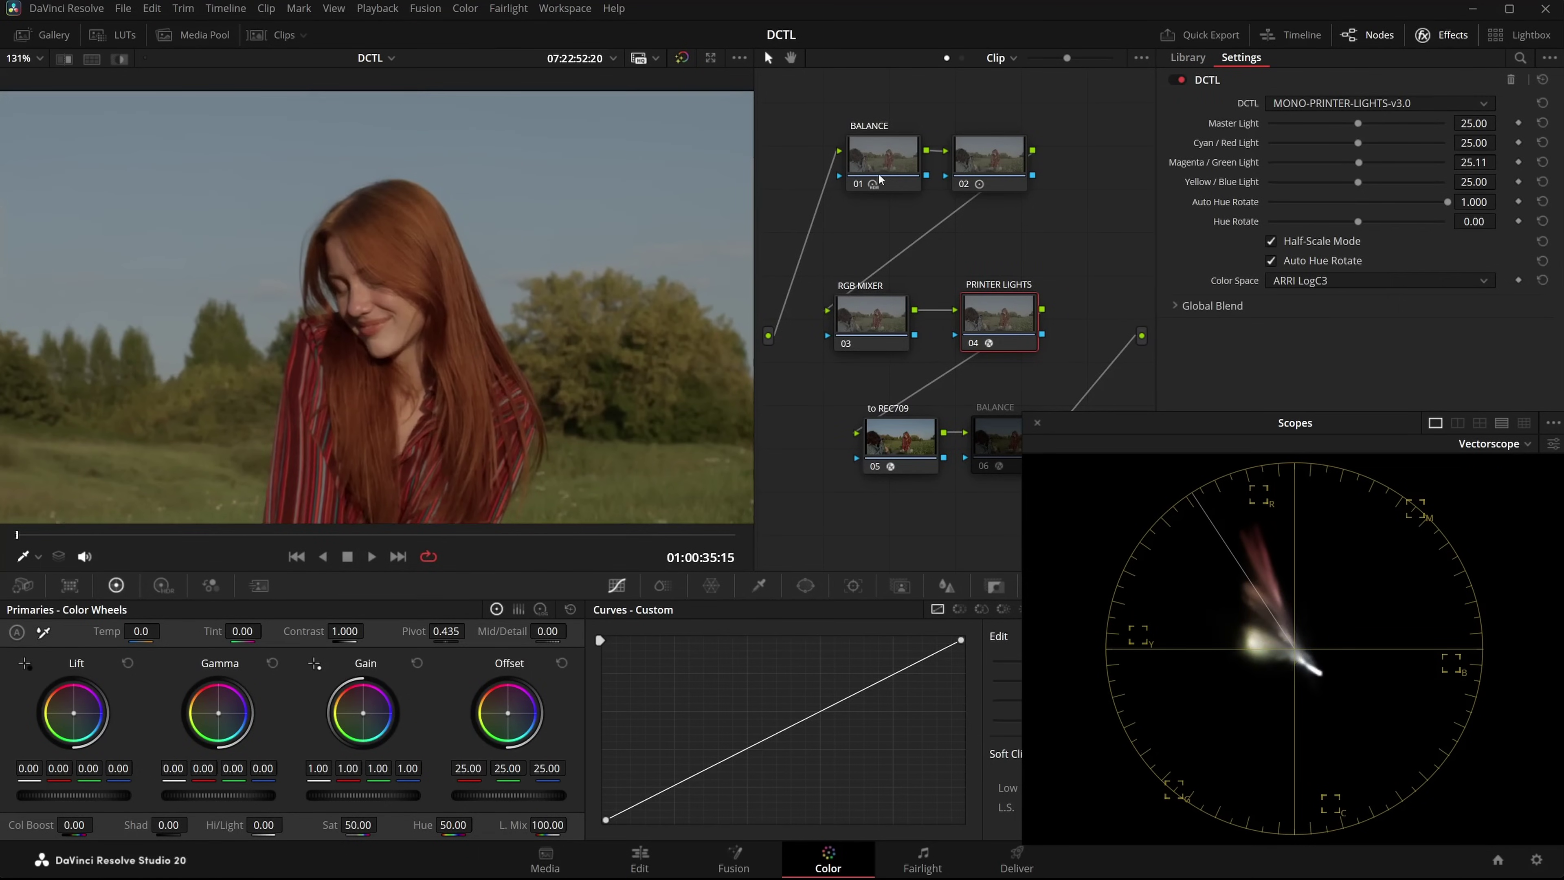
pyautogui.moveTo(981, 159); pyautogui.dragTo(991, 158)
pyautogui.moveTo(886, 308); pyautogui.dragTo(902, 259)
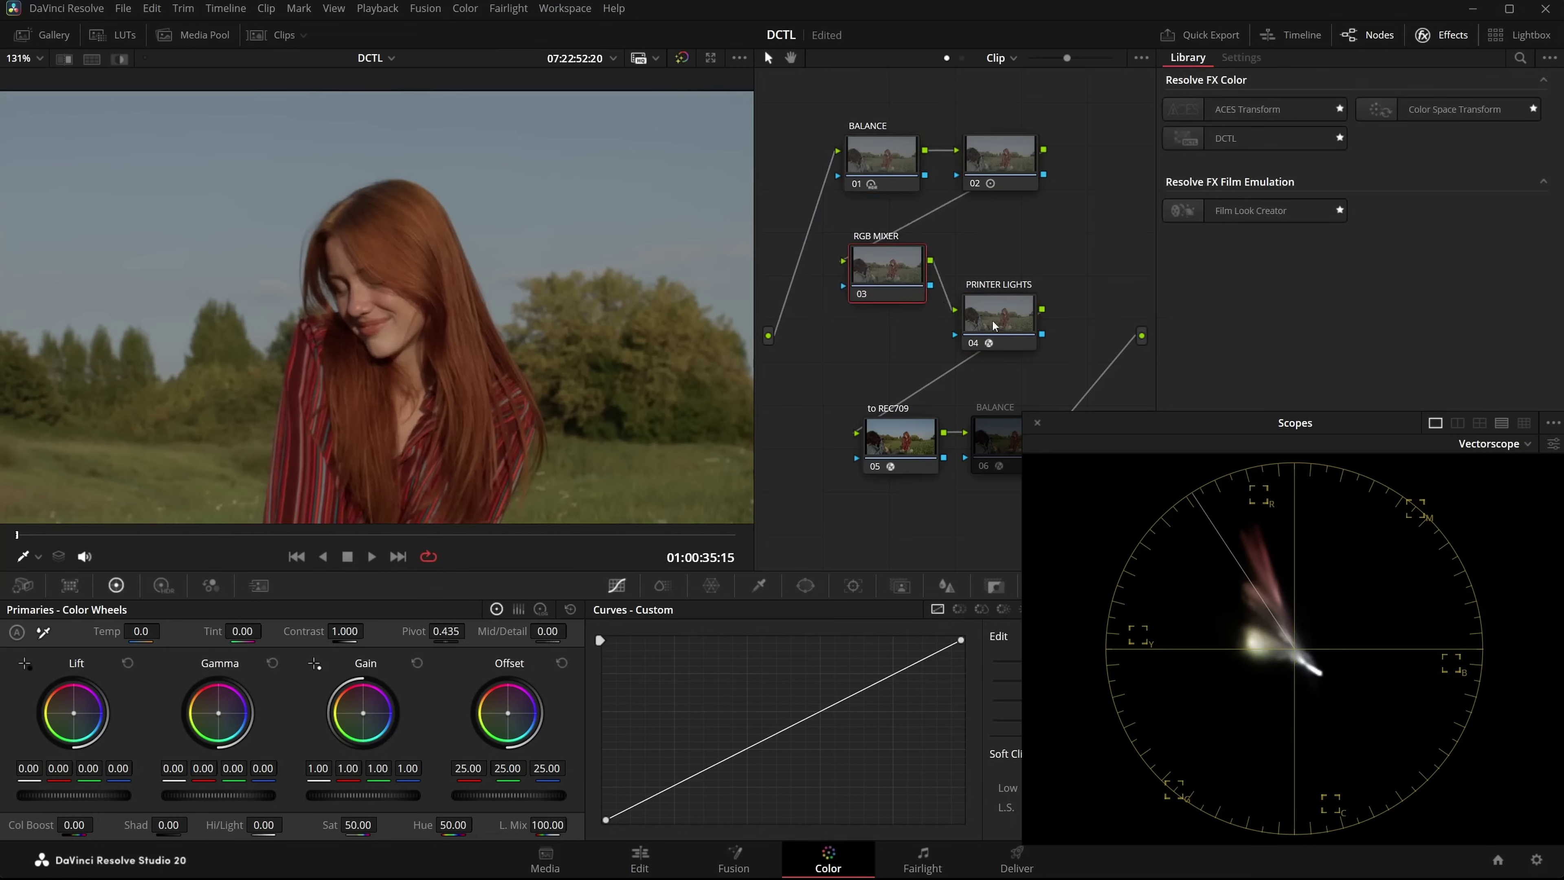
pyautogui.moveTo(997, 317)
pyautogui.mouseDown()
pyautogui.moveTo(1010, 294)
pyautogui.moveTo(991, 288)
pyautogui.mouseUp()
pyautogui.press('Delete')
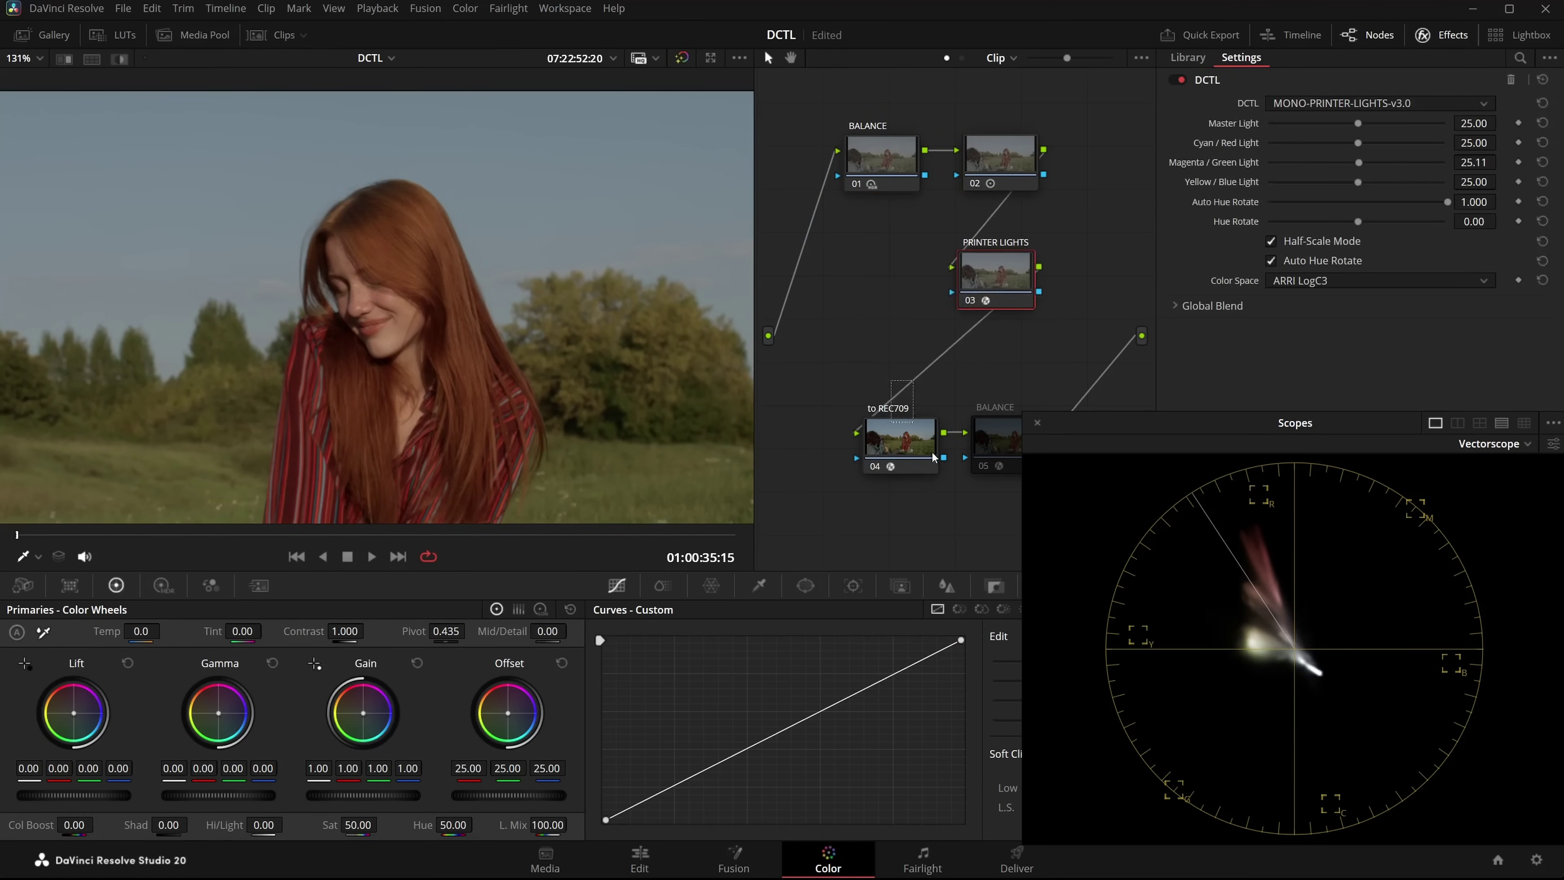
# - Turn off Auto Hue Rotate, trial Magenta / Green Light at 19.38 and 13.66, then reset to 25.00
pyautogui.click(1271, 260)
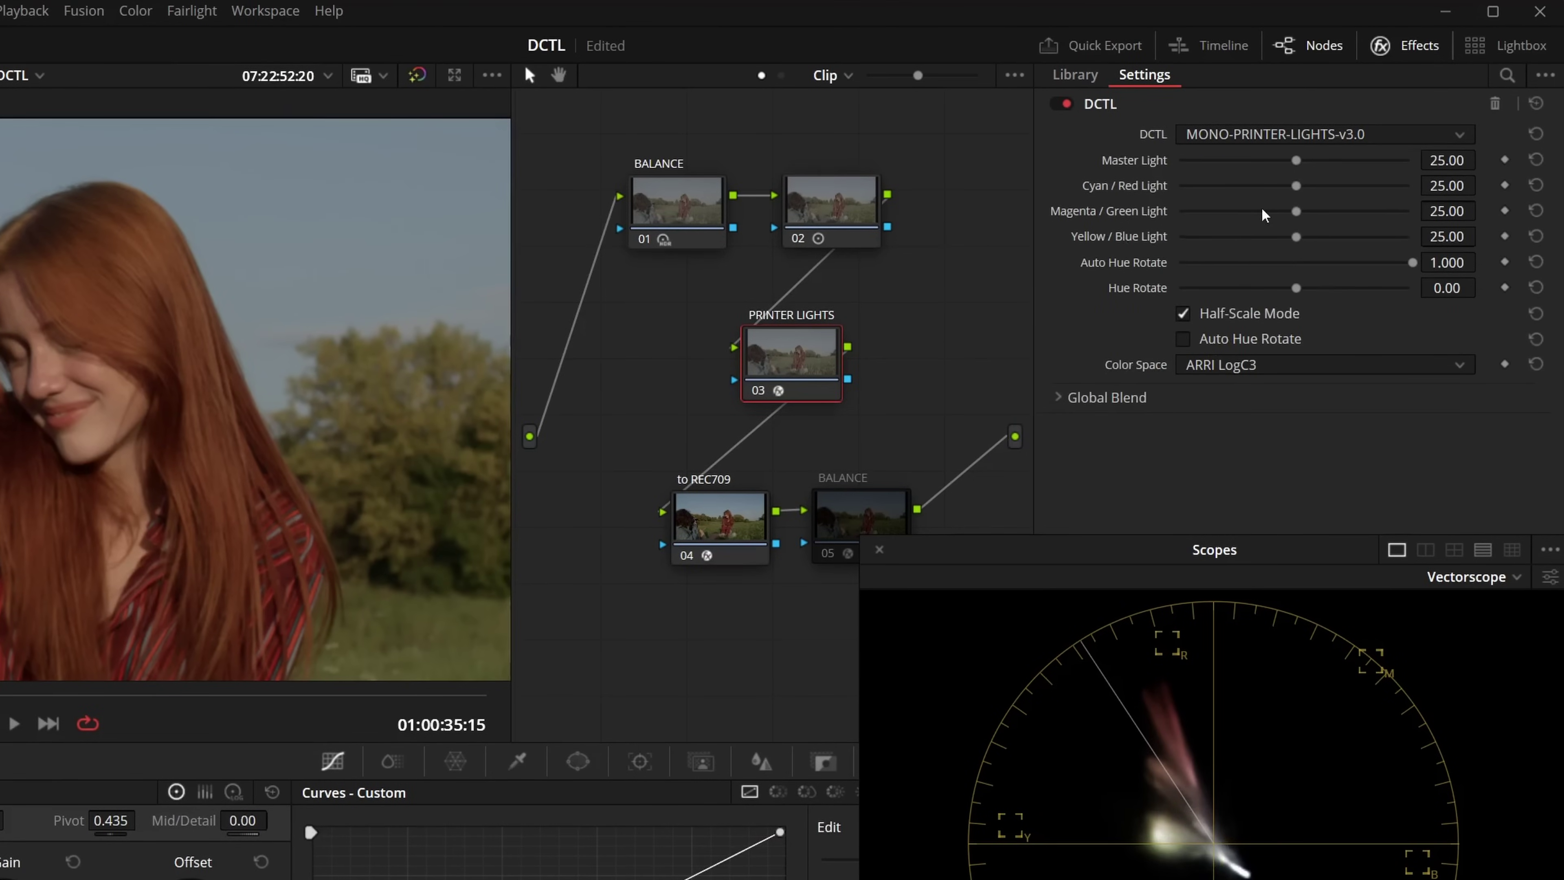
pyautogui.moveTo(1296, 210); pyautogui.dragTo(1266, 223)
pyautogui.moveTo(1329, 174); pyautogui.dragTo(1387, 180)
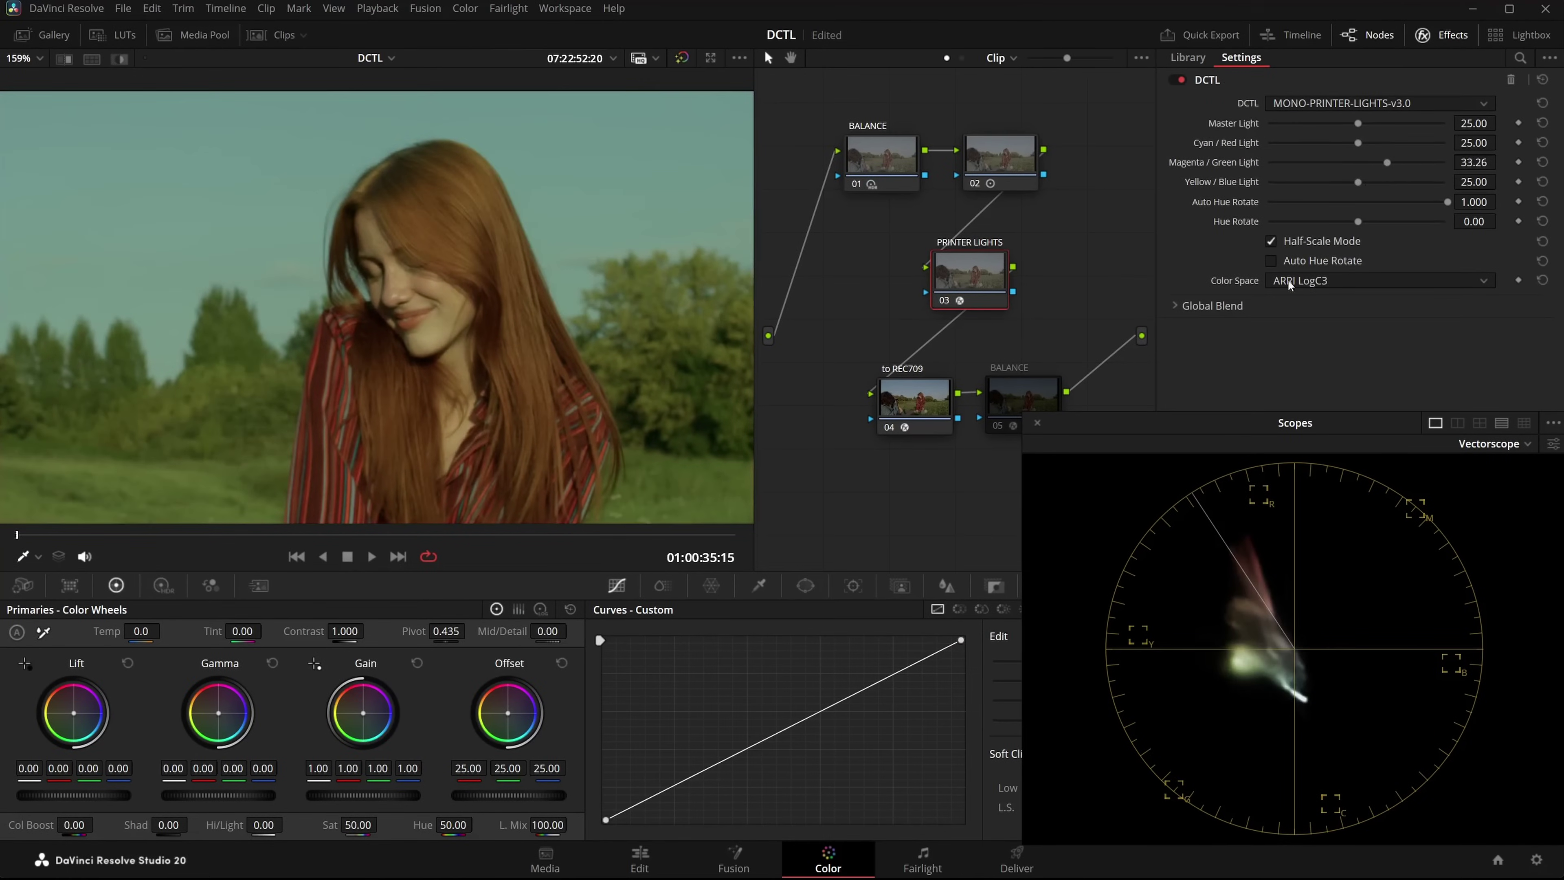
pyautogui.doubleClick(1245, 163)
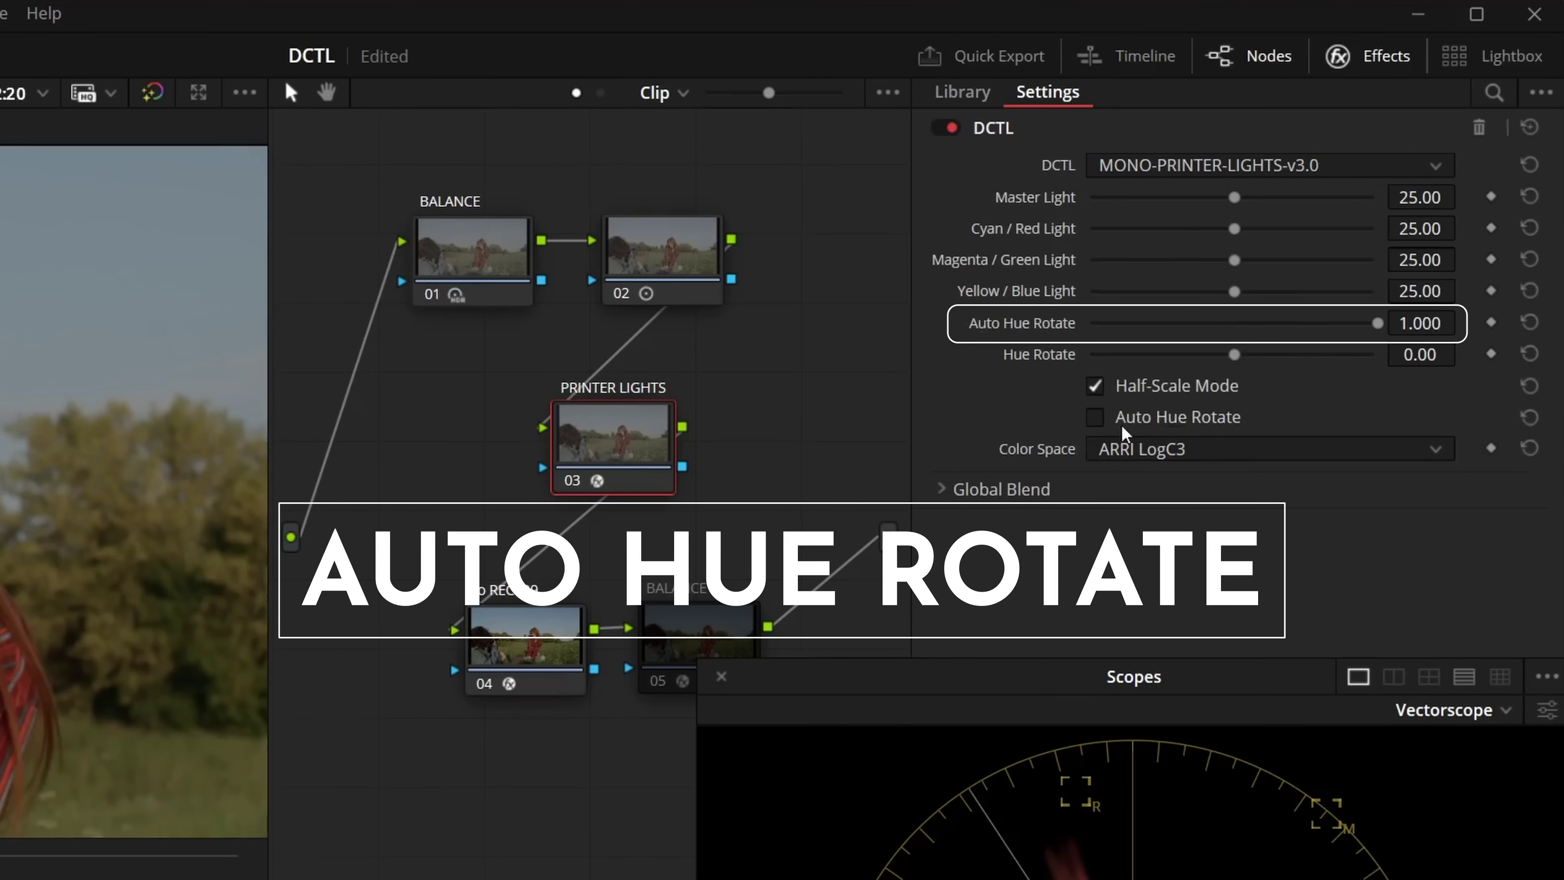
# - Enable Auto Hue Rotate at 1.000 and try Magenta / Green Light settings in the enlarged viewer
pyautogui.click(1095, 419)
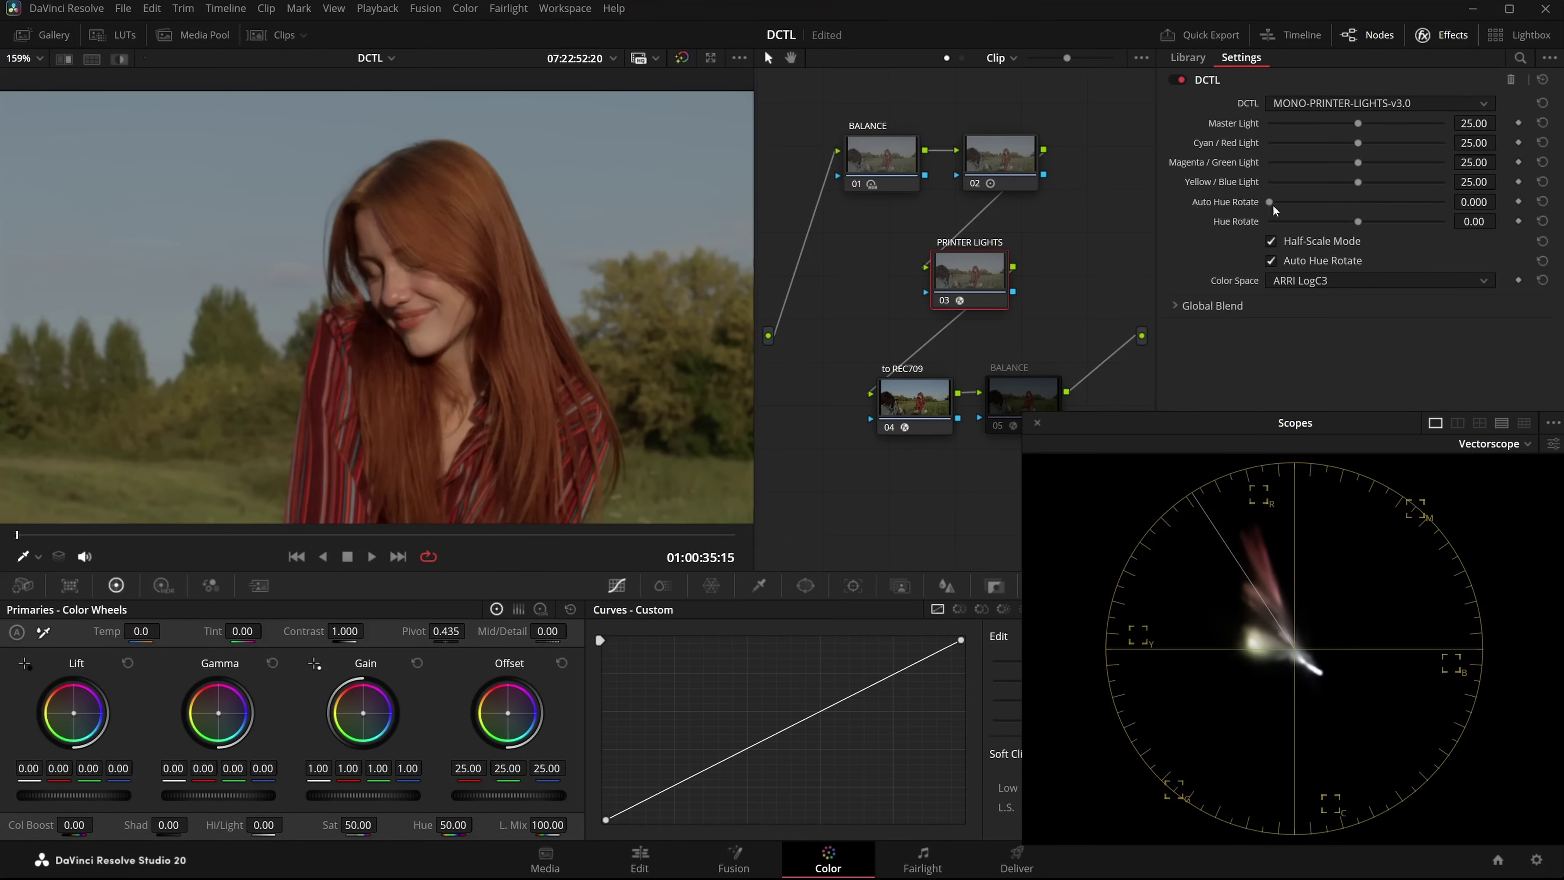
pyautogui.moveTo(1274, 206); pyautogui.dragTo(1447, 202)
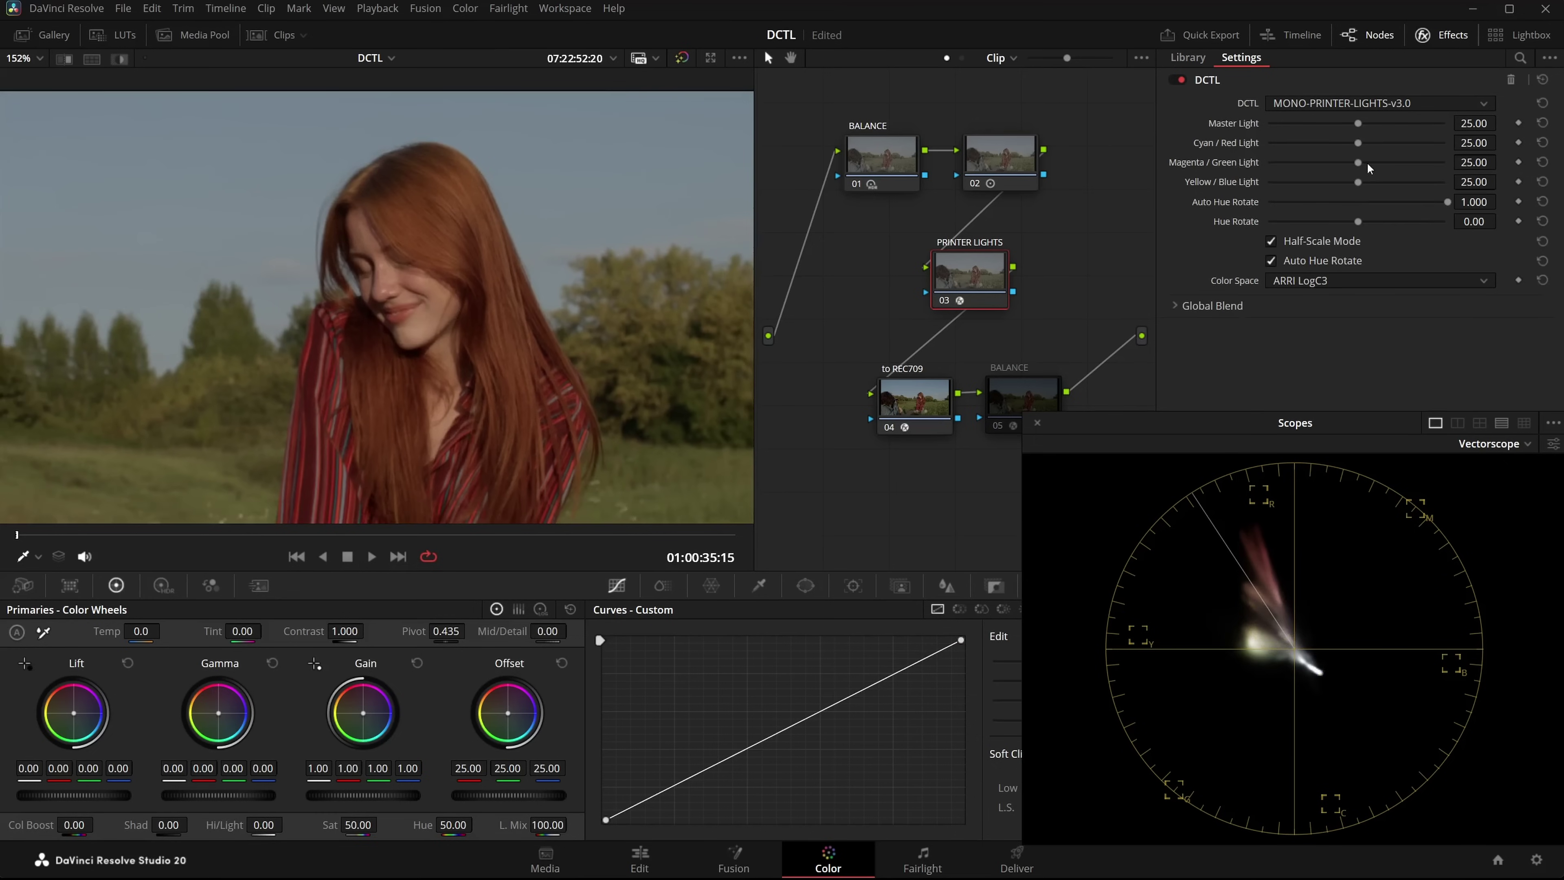
pyautogui.moveTo(1362, 163); pyautogui.dragTo(1385, 162)
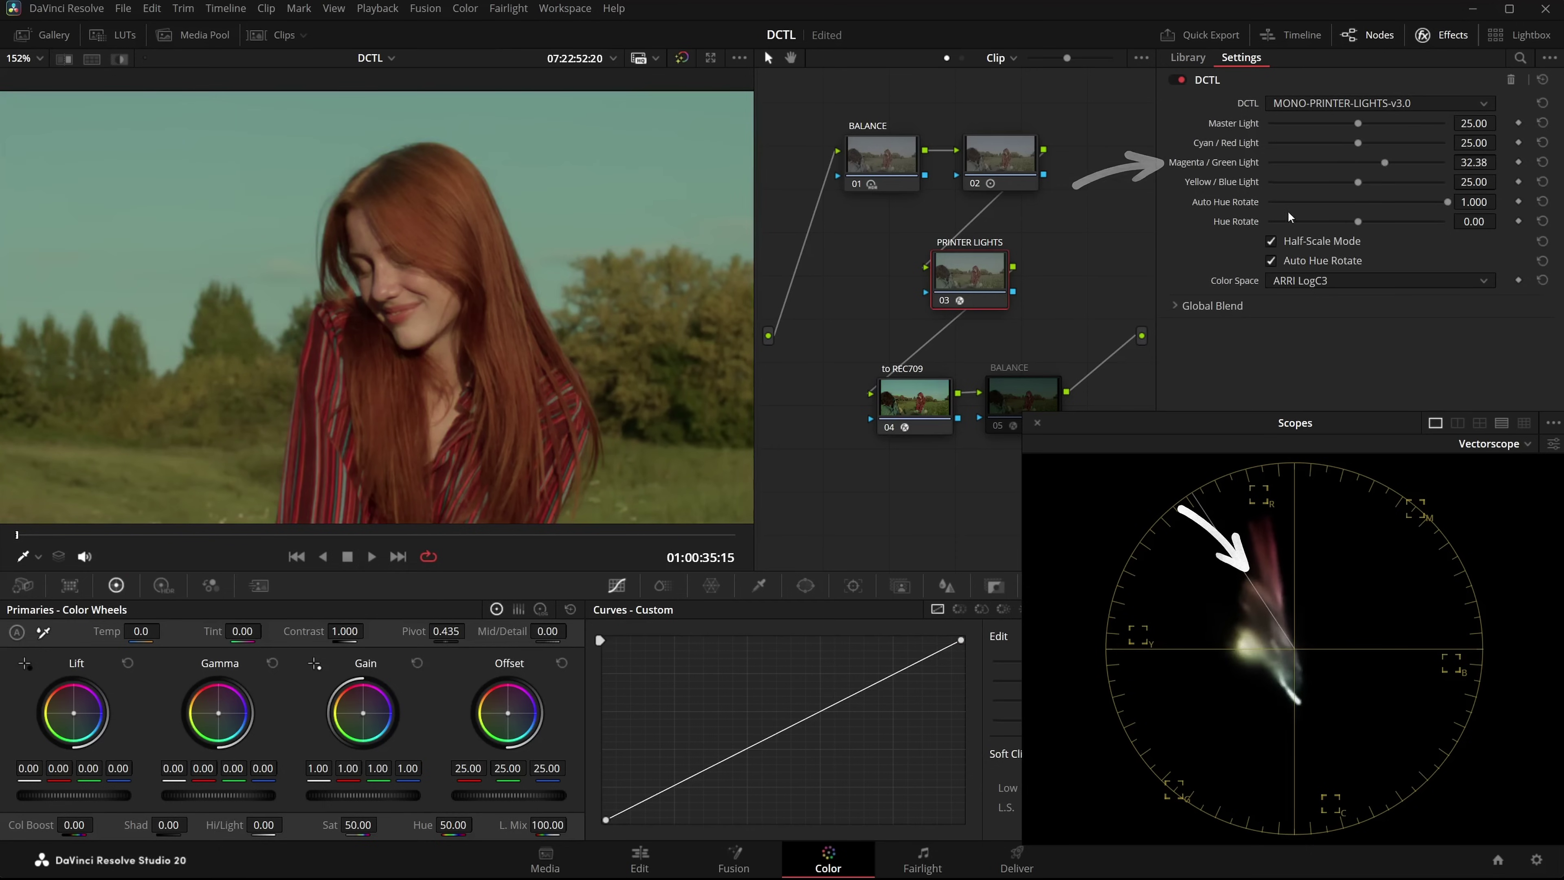
pyautogui.hotkey('alt', 'f')
pyautogui.moveTo(1386, 162)
pyautogui.mouseDown()
pyautogui.moveTo(1324, 159)
pyautogui.moveTo(1368, 164)
pyautogui.moveTo(1384, 209)
pyautogui.mouseUp()
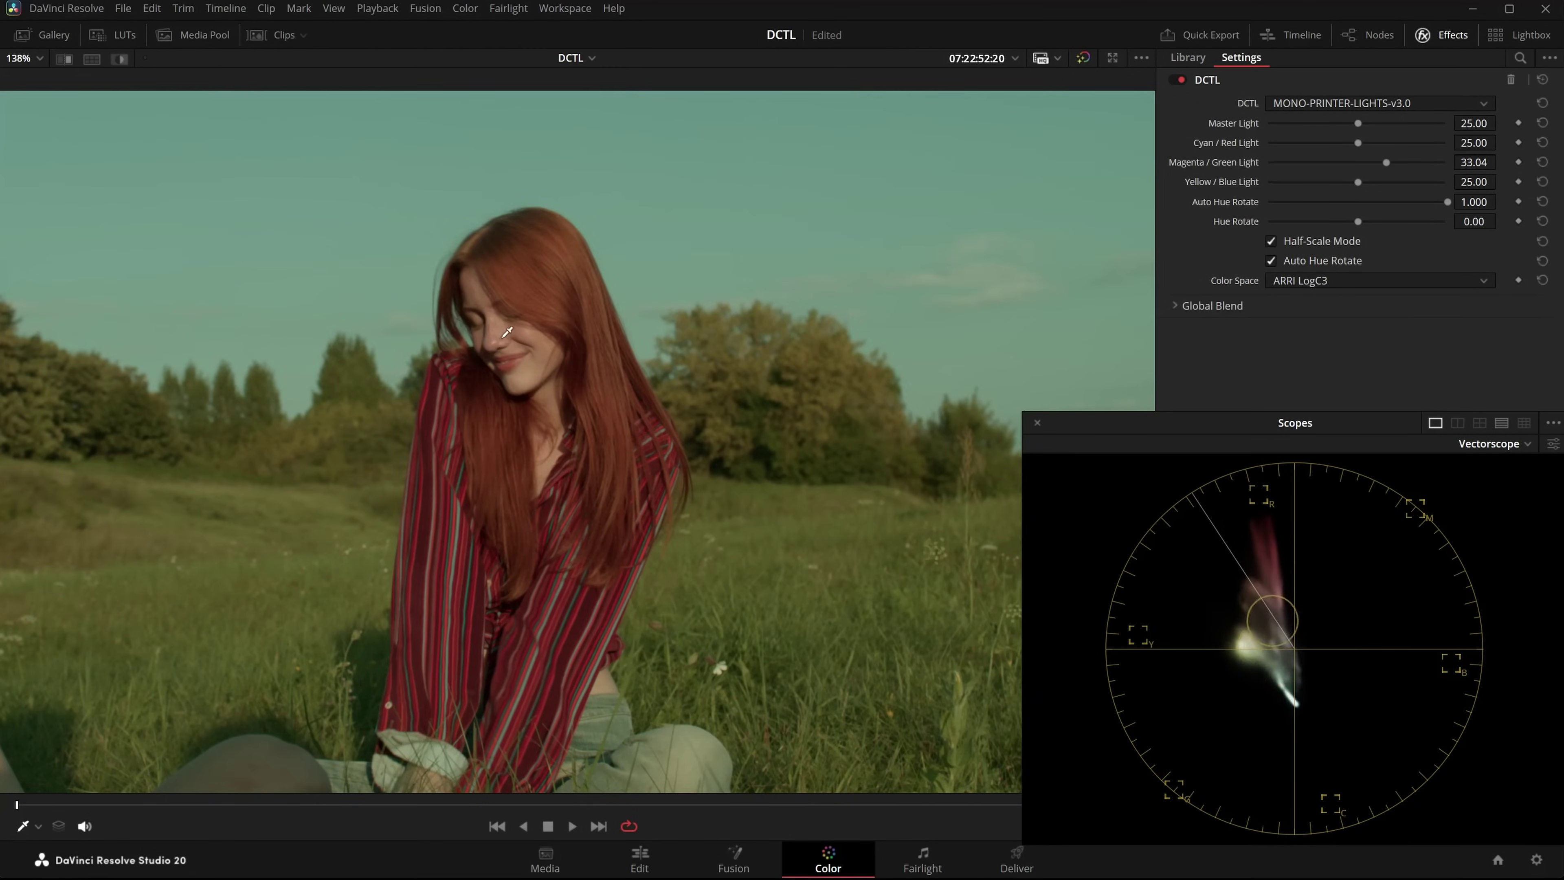
pyautogui.moveTo(1383, 164)
pyautogui.mouseDown()
pyautogui.moveTo(1317, 163)
pyautogui.moveTo(1387, 162)
pyautogui.mouseUp()
# - Toggle Auto Hue Rotate off and on to compare, then set Magenta / Green Light to 36.56
pyautogui.click(1318, 260)
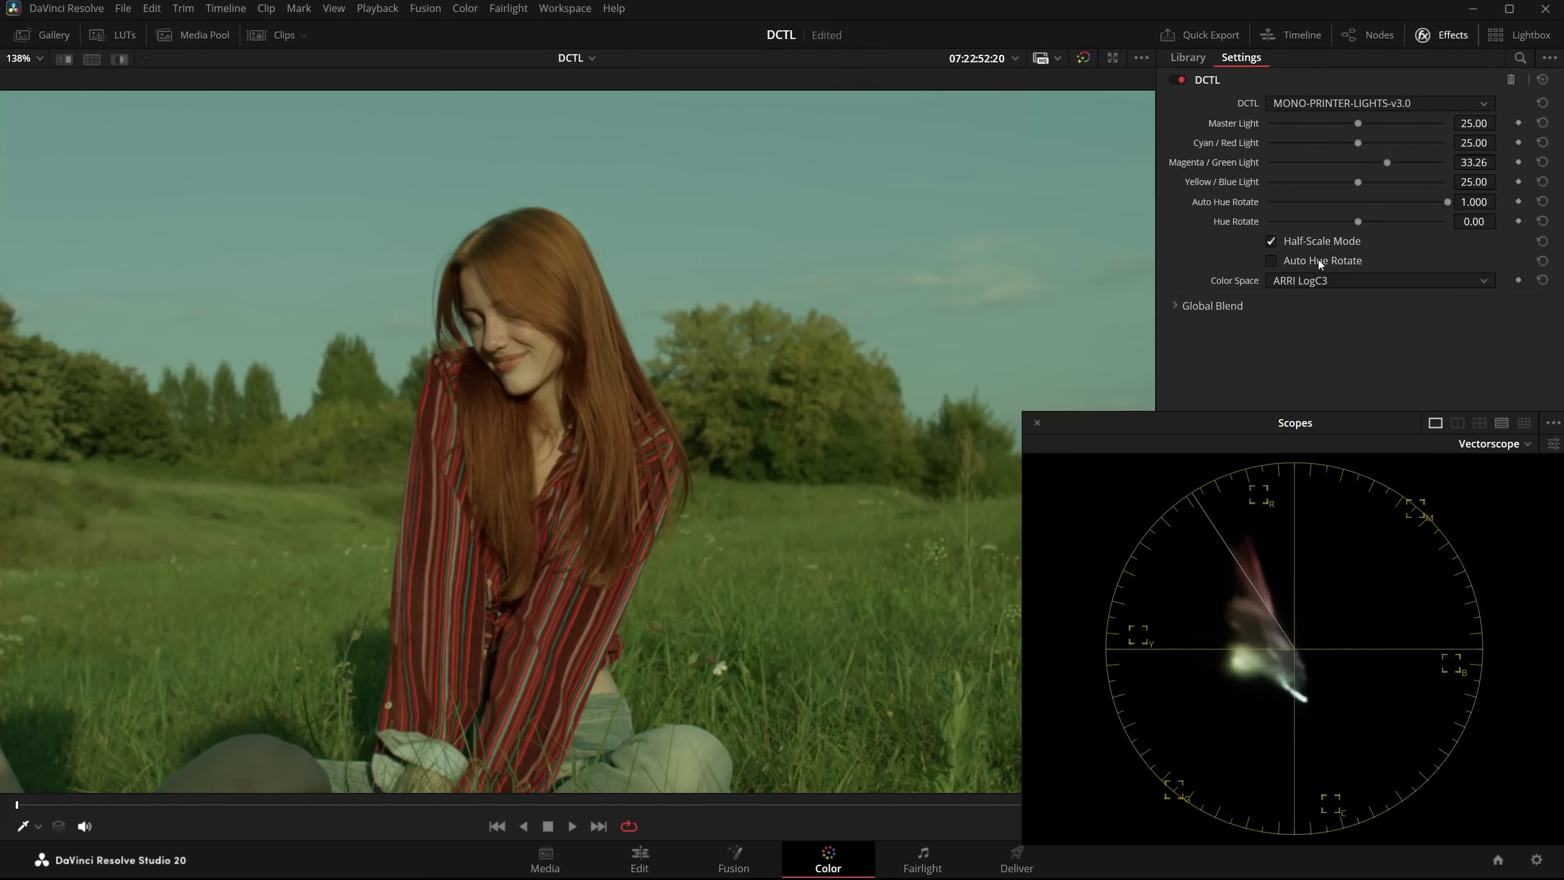
pyautogui.scroll(5, 540, 249)
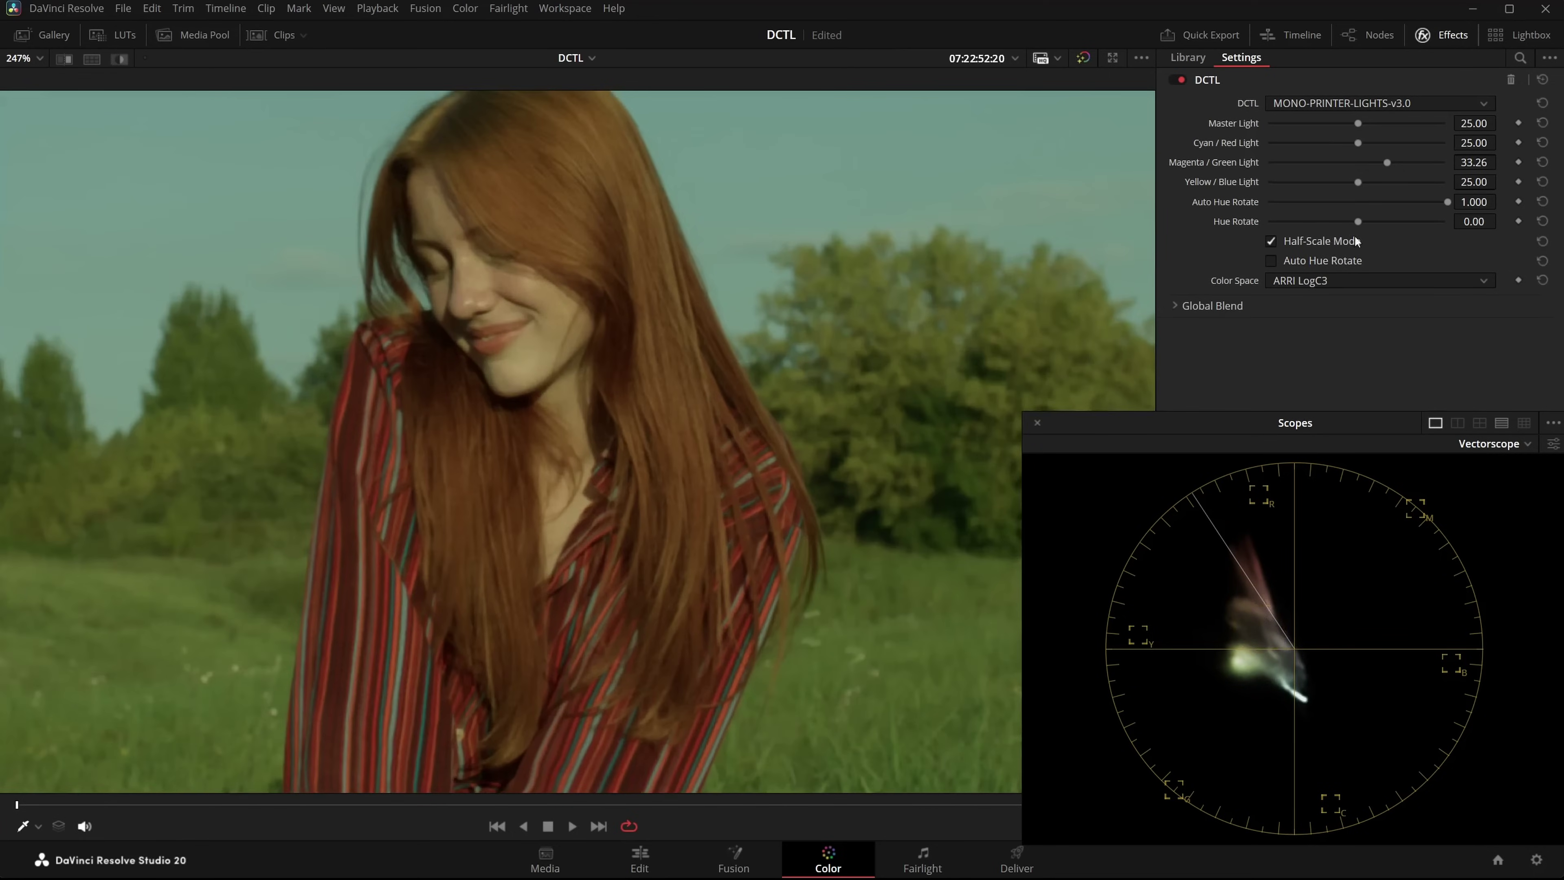
pyautogui.click(1301, 263)
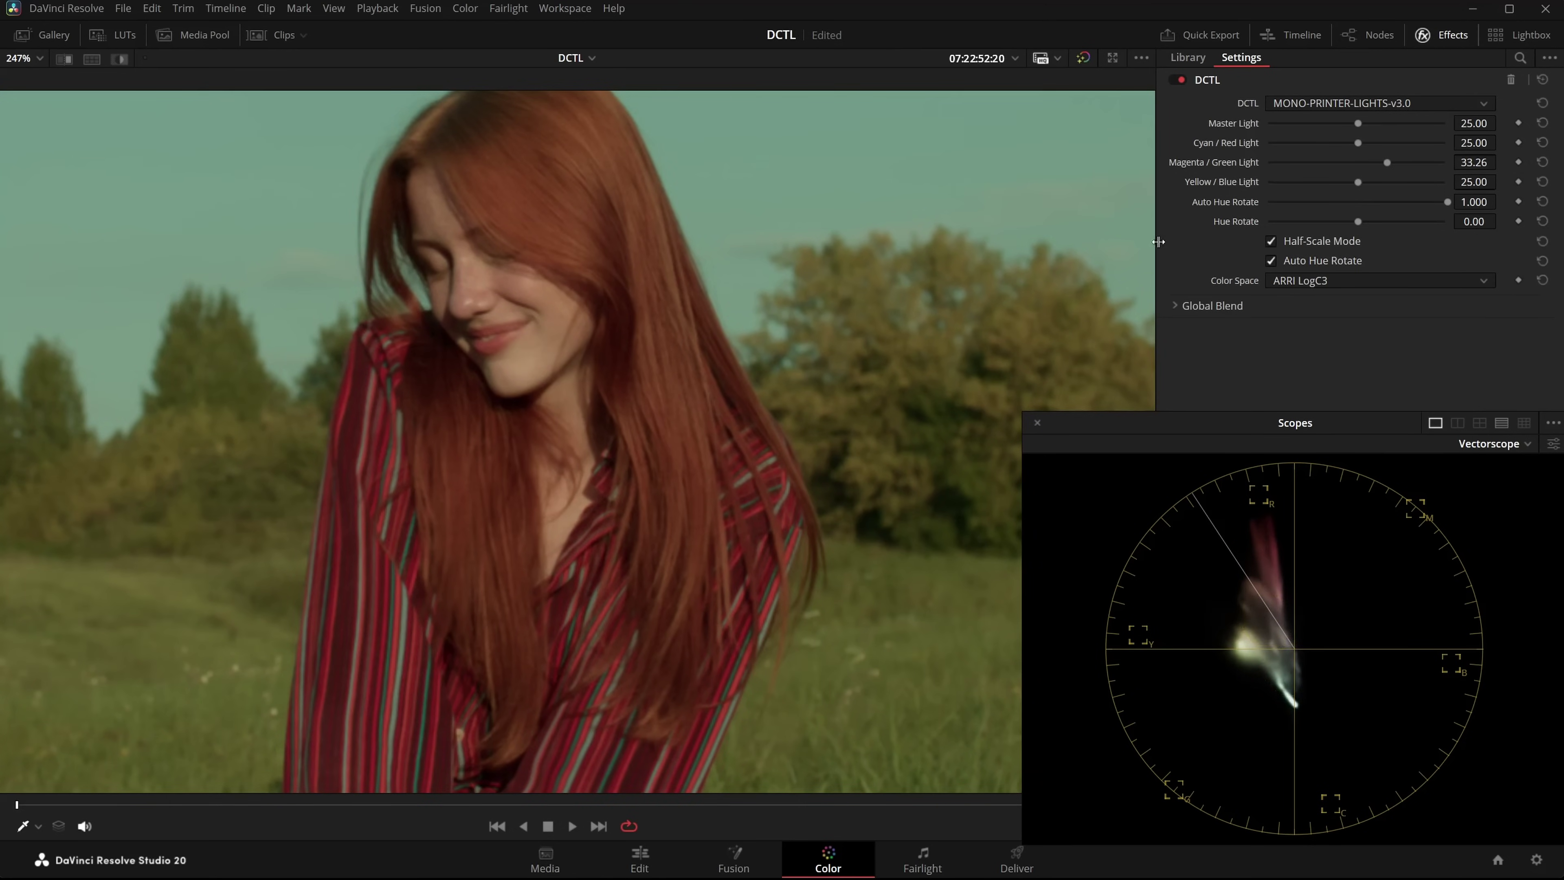
pyautogui.scroll(-3, 1154, 242)
pyautogui.moveTo(1358, 161); pyautogui.dragTo(1401, 175)
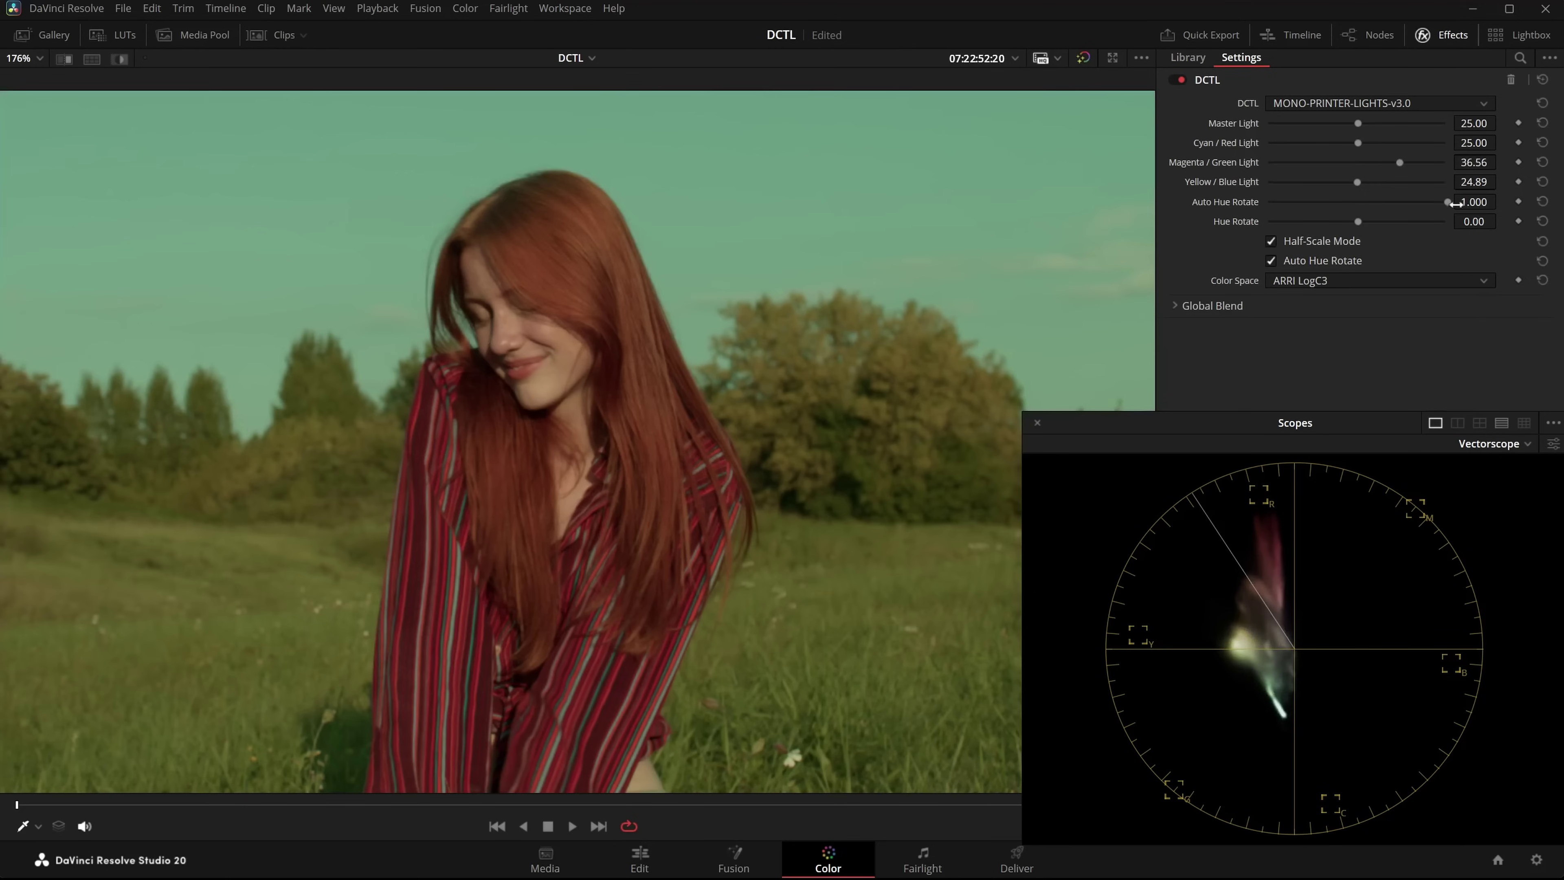
# - Try Hue Rotate at about 6, then settle it at -8.33 with Auto Hue Rotate at 1.000
pyautogui.moveTo(1458, 202)
pyautogui.mouseDown()
pyautogui.moveTo(1267, 209)
pyautogui.moveTo(1457, 202)
pyautogui.mouseUp()
pyautogui.moveTo(1360, 220); pyautogui.dragTo(1378, 221)
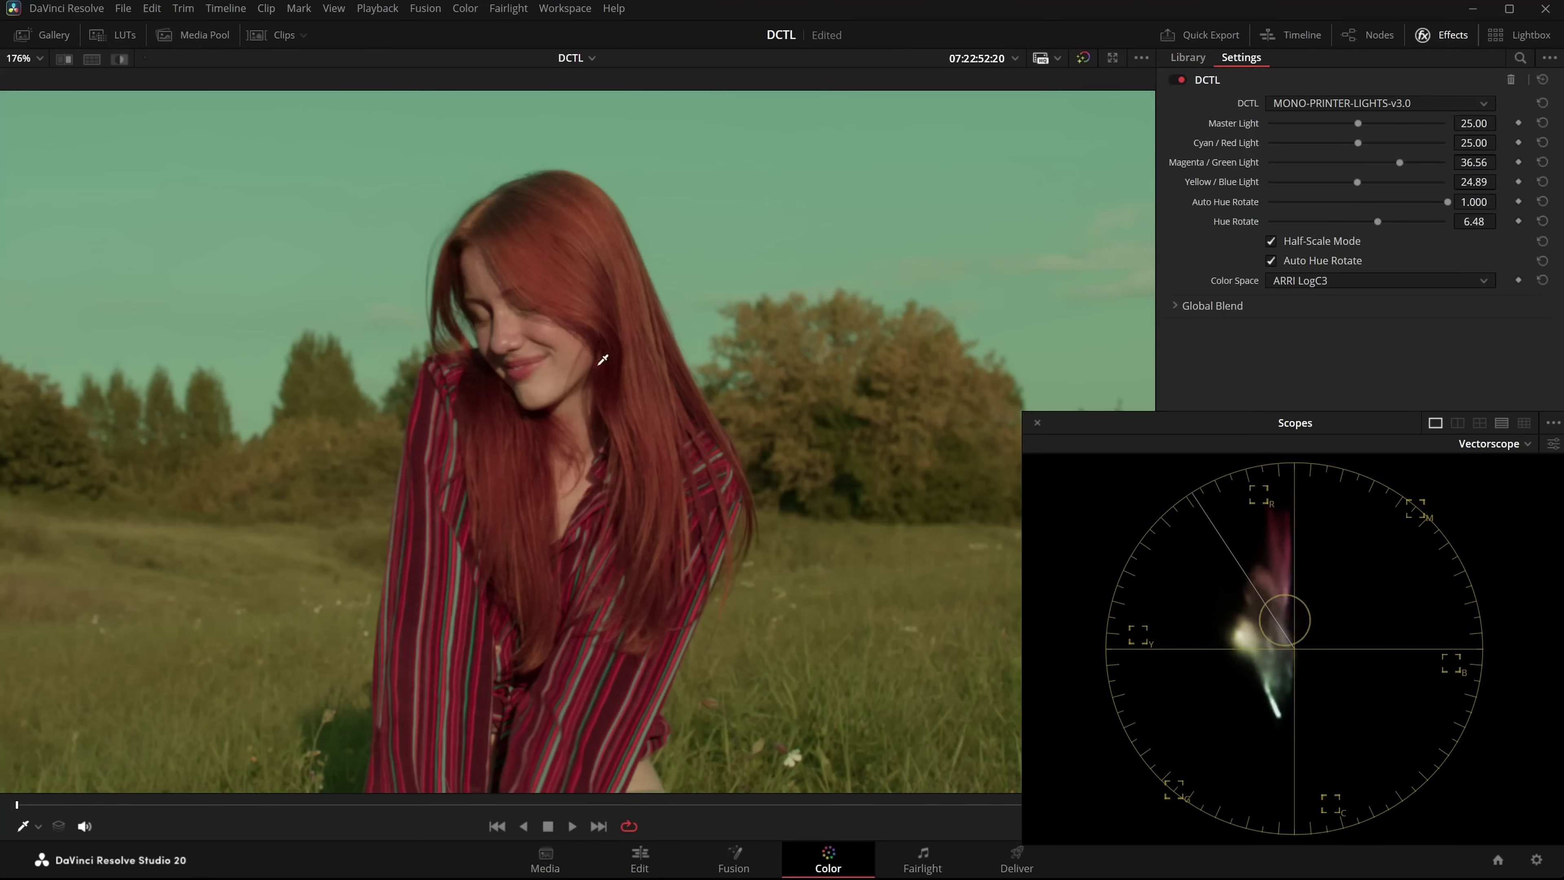
pyautogui.moveTo(1375, 221)
pyautogui.mouseDown()
pyautogui.moveTo(1327, 226)
pyautogui.moveTo(1394, 235)
pyautogui.moveTo(1323, 237)
pyautogui.mouseUp()
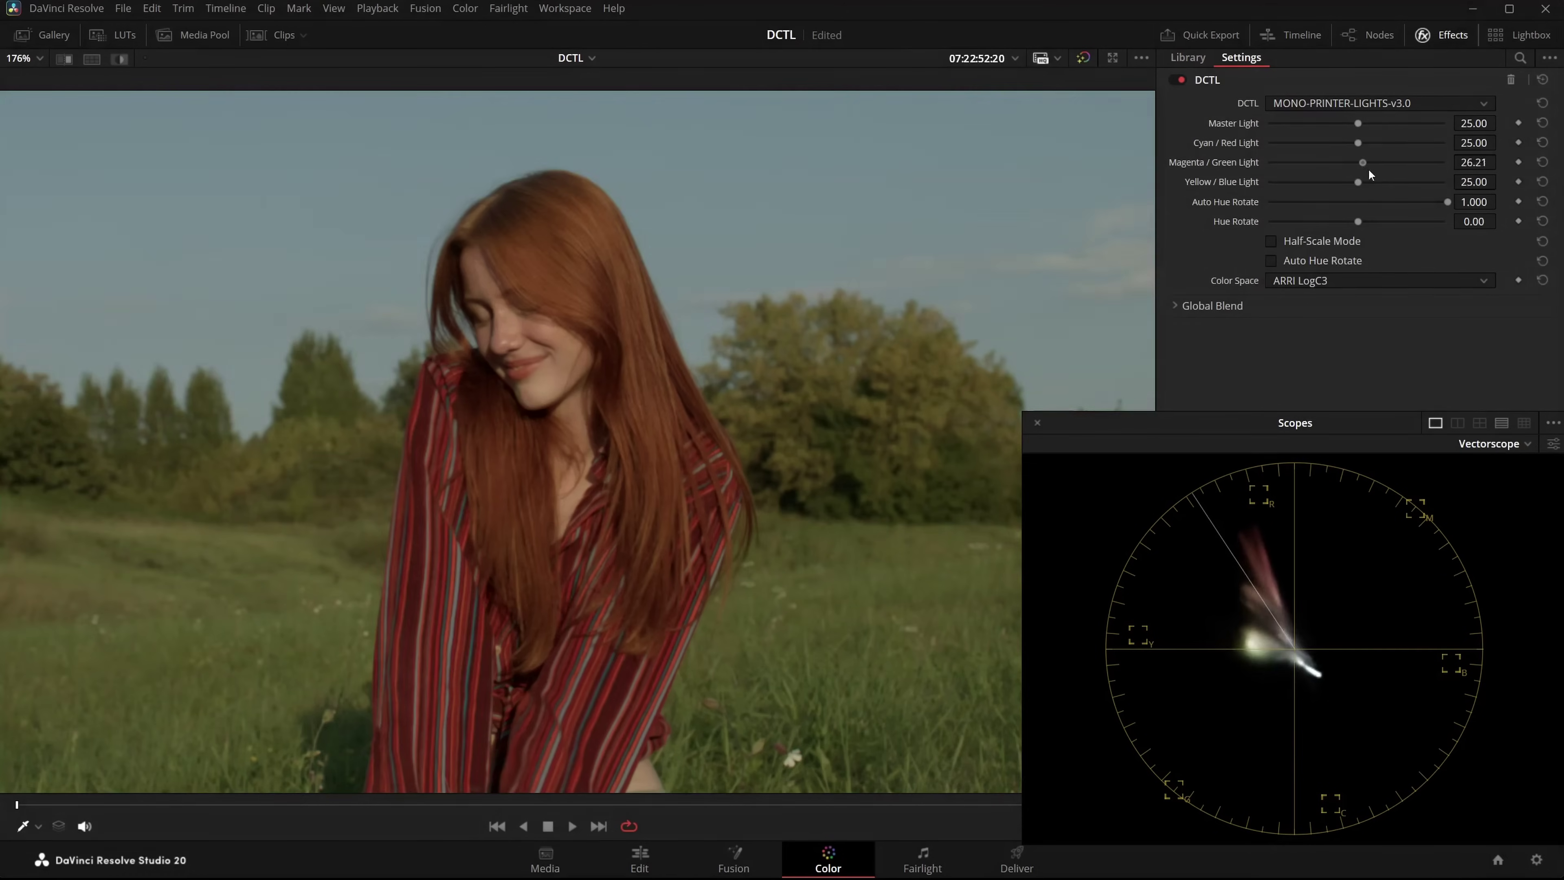
# - Push Magenta / Green Light toward green, turn on Half-Scale Mode, then settle Magenta / Green at 22.85
pyautogui.moveTo(1368, 169)
pyautogui.mouseDown()
pyautogui.moveTo(1436, 161)
pyautogui.moveTo(1264, 176)
pyautogui.moveTo(1442, 167)
pyautogui.mouseUp()
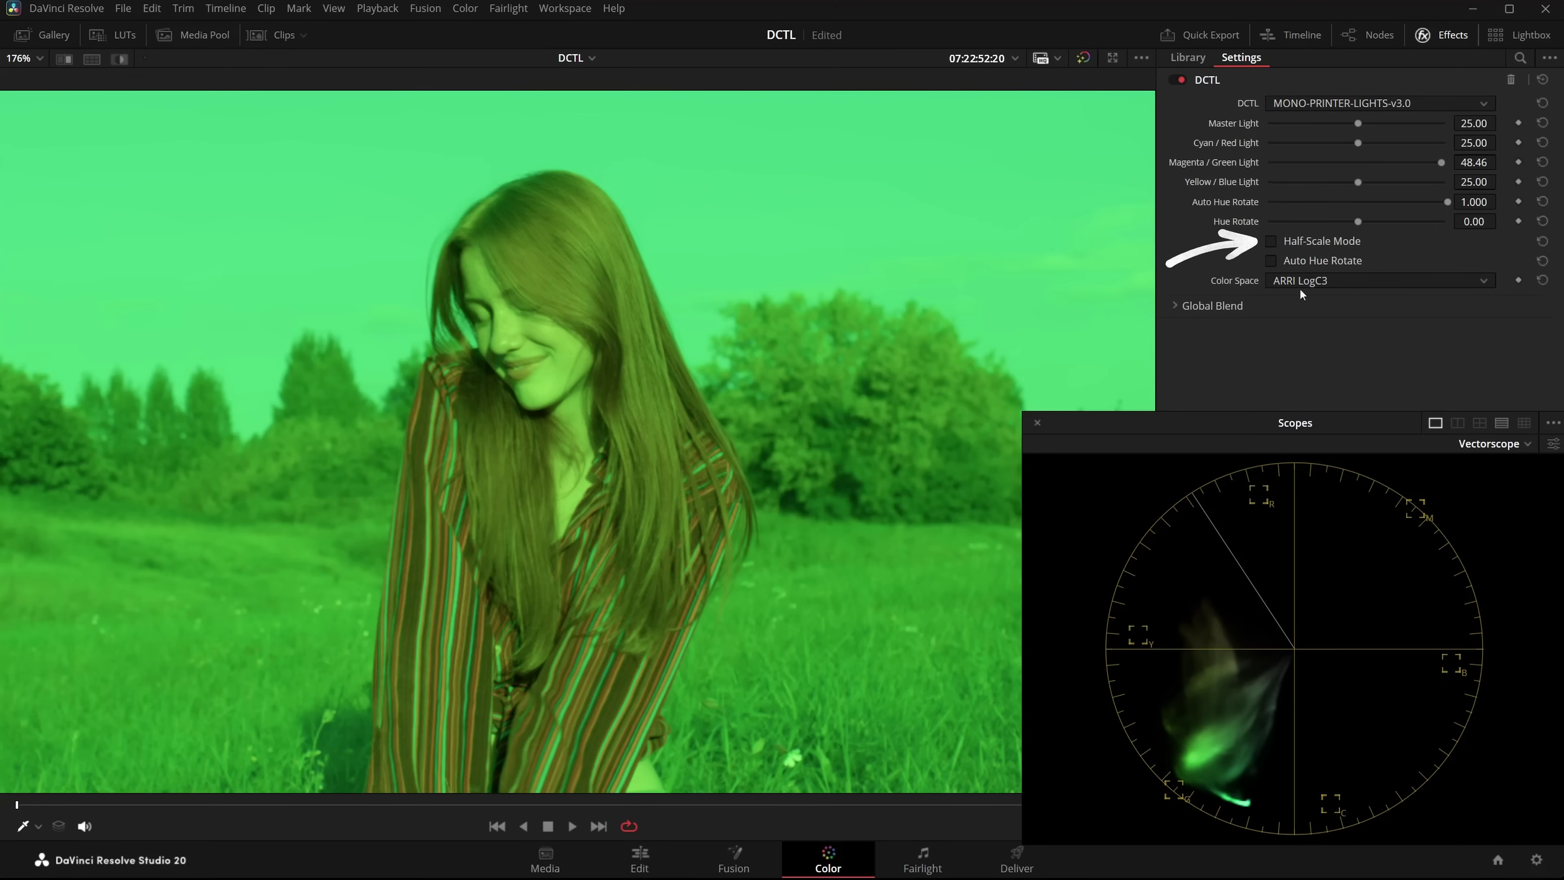
pyautogui.click(1271, 242)
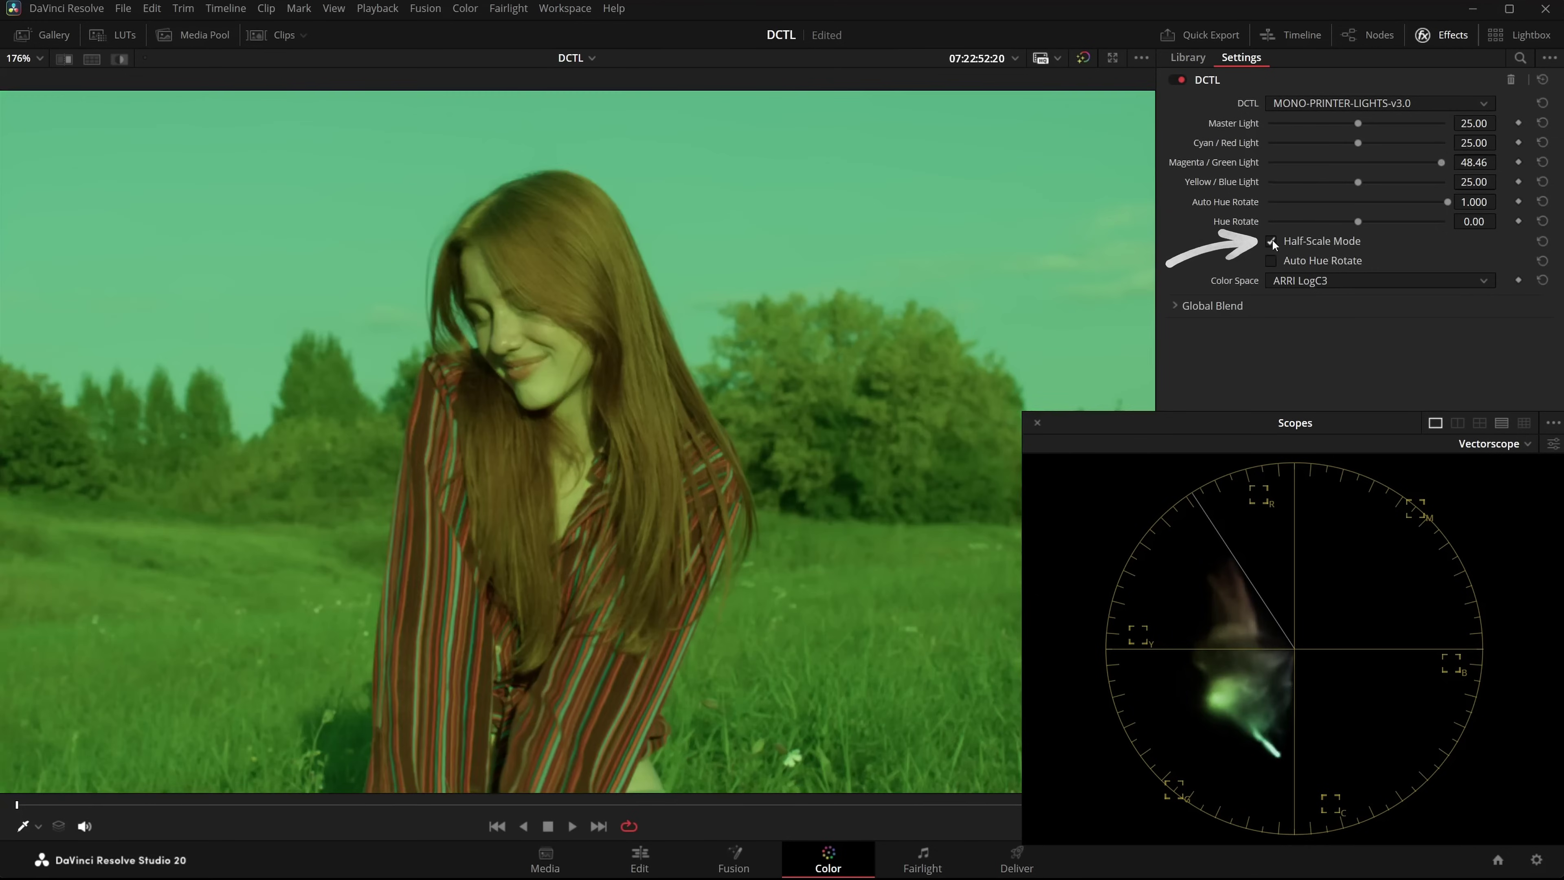
pyautogui.click(1272, 241)
pyautogui.click(1271, 240)
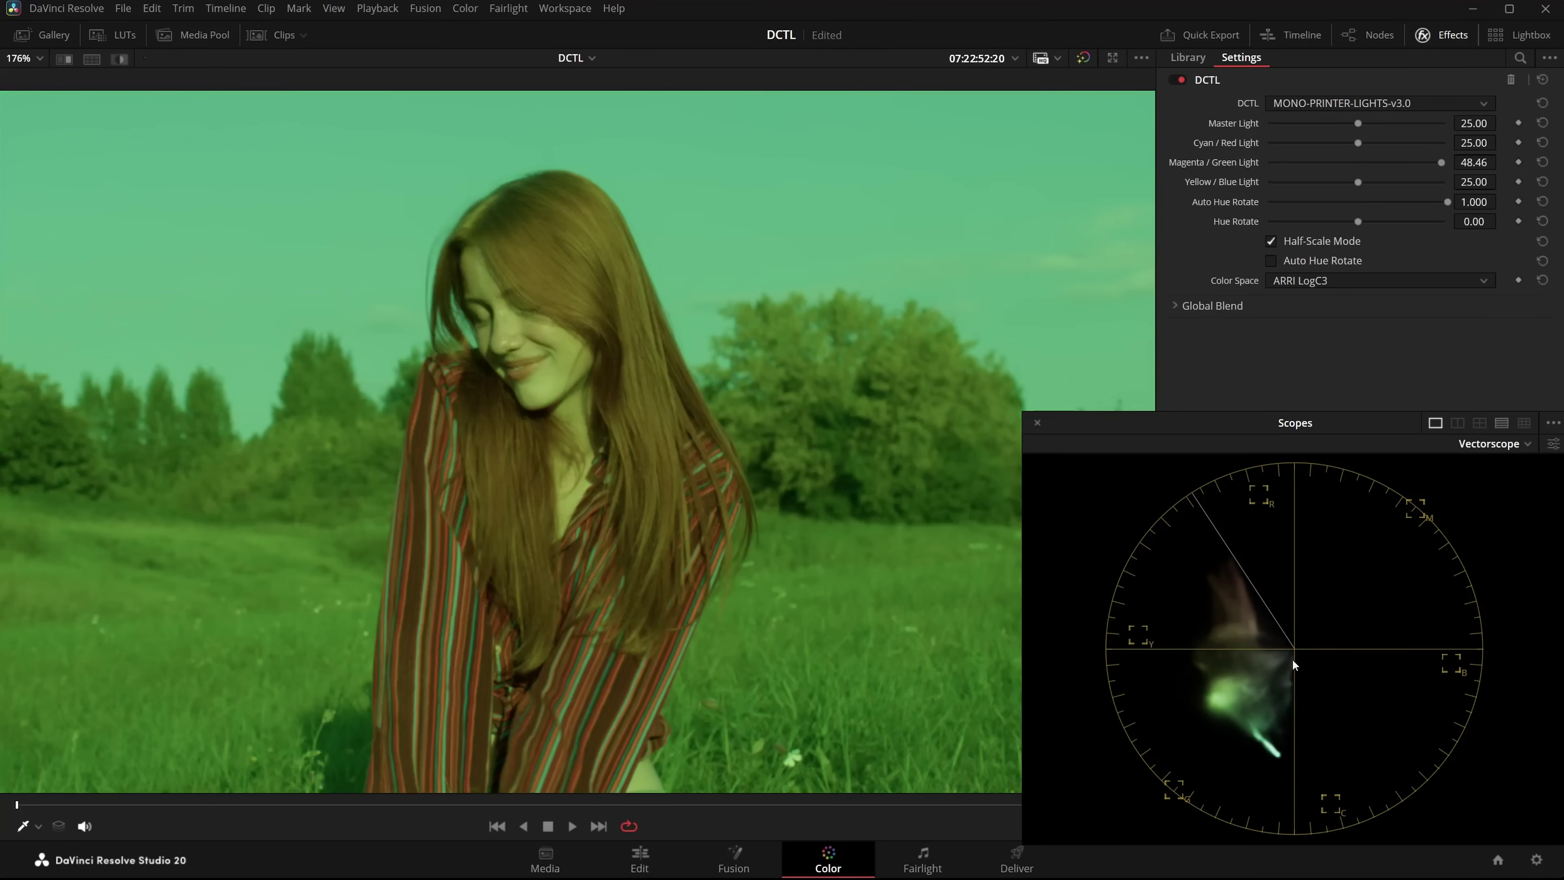
pyautogui.moveTo(1437, 161); pyautogui.dragTo(1365, 170)
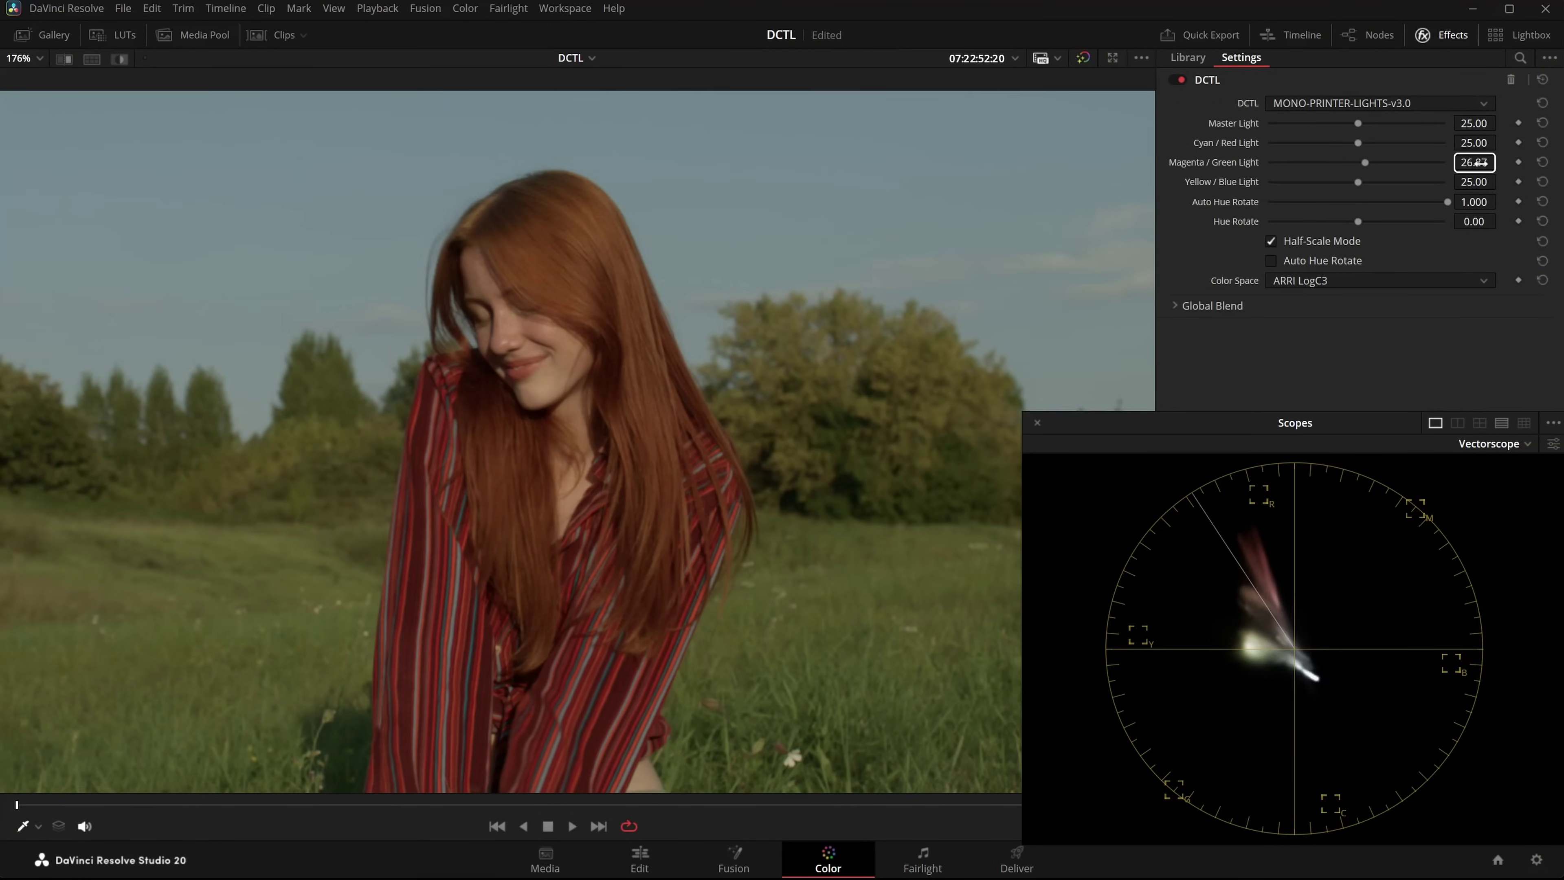
pyautogui.moveTo(1479, 162)
pyautogui.mouseDown()
pyautogui.moveTo(1457, 163)
pyautogui.moveTo(1483, 163)
pyautogui.mouseUp()
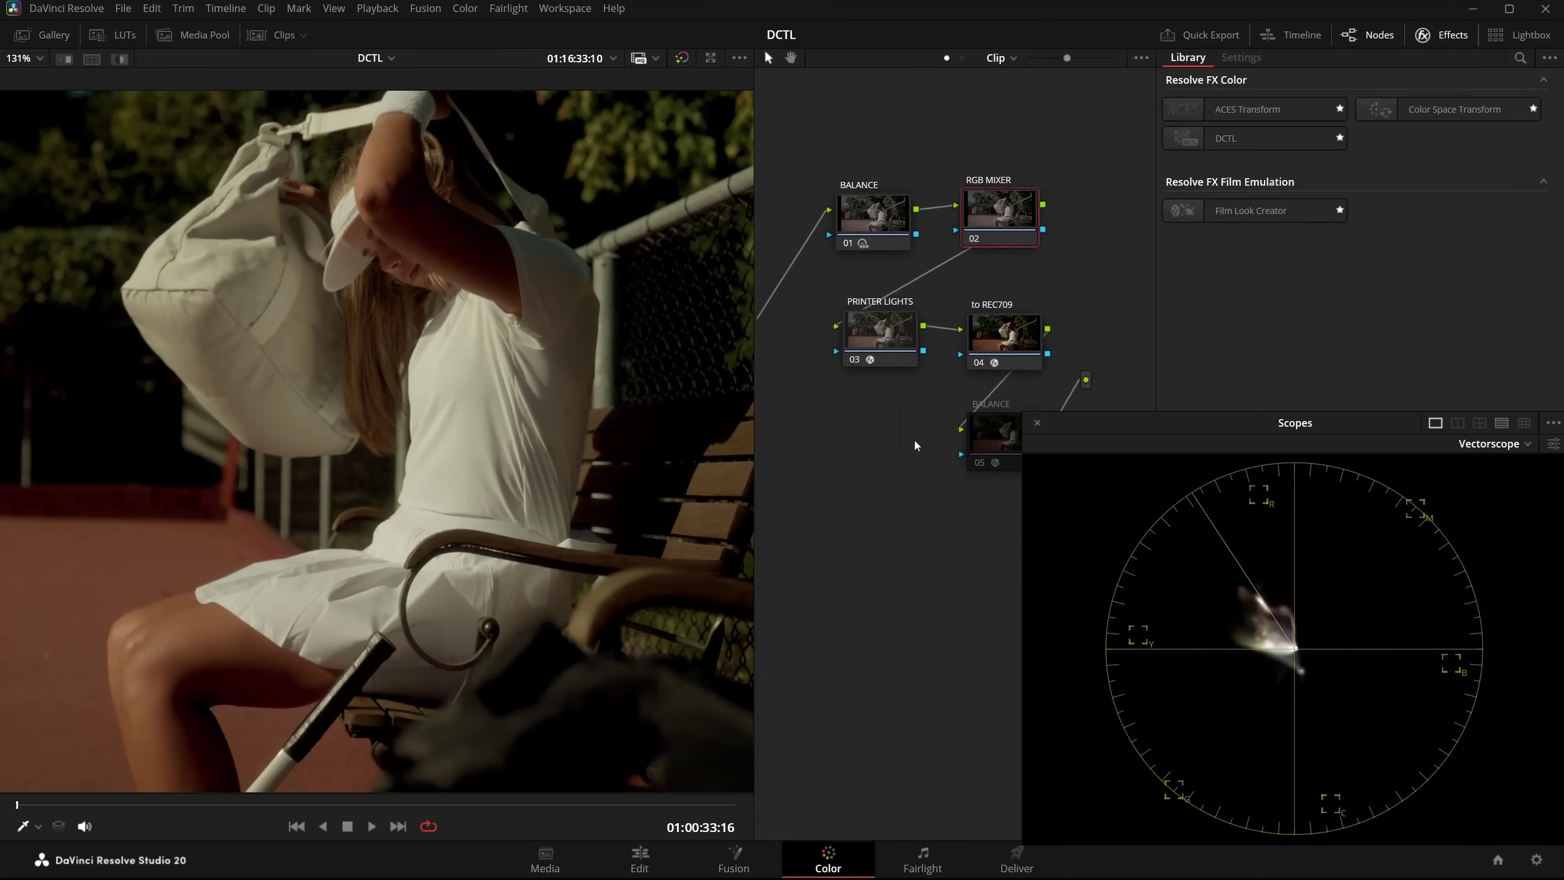
# - Delete the tennis clip's RGB MIXER node, select PRINTER LIGHTS, and hide the node graph
pyautogui.moveTo(865, 215); pyautogui.dragTo(880, 211)
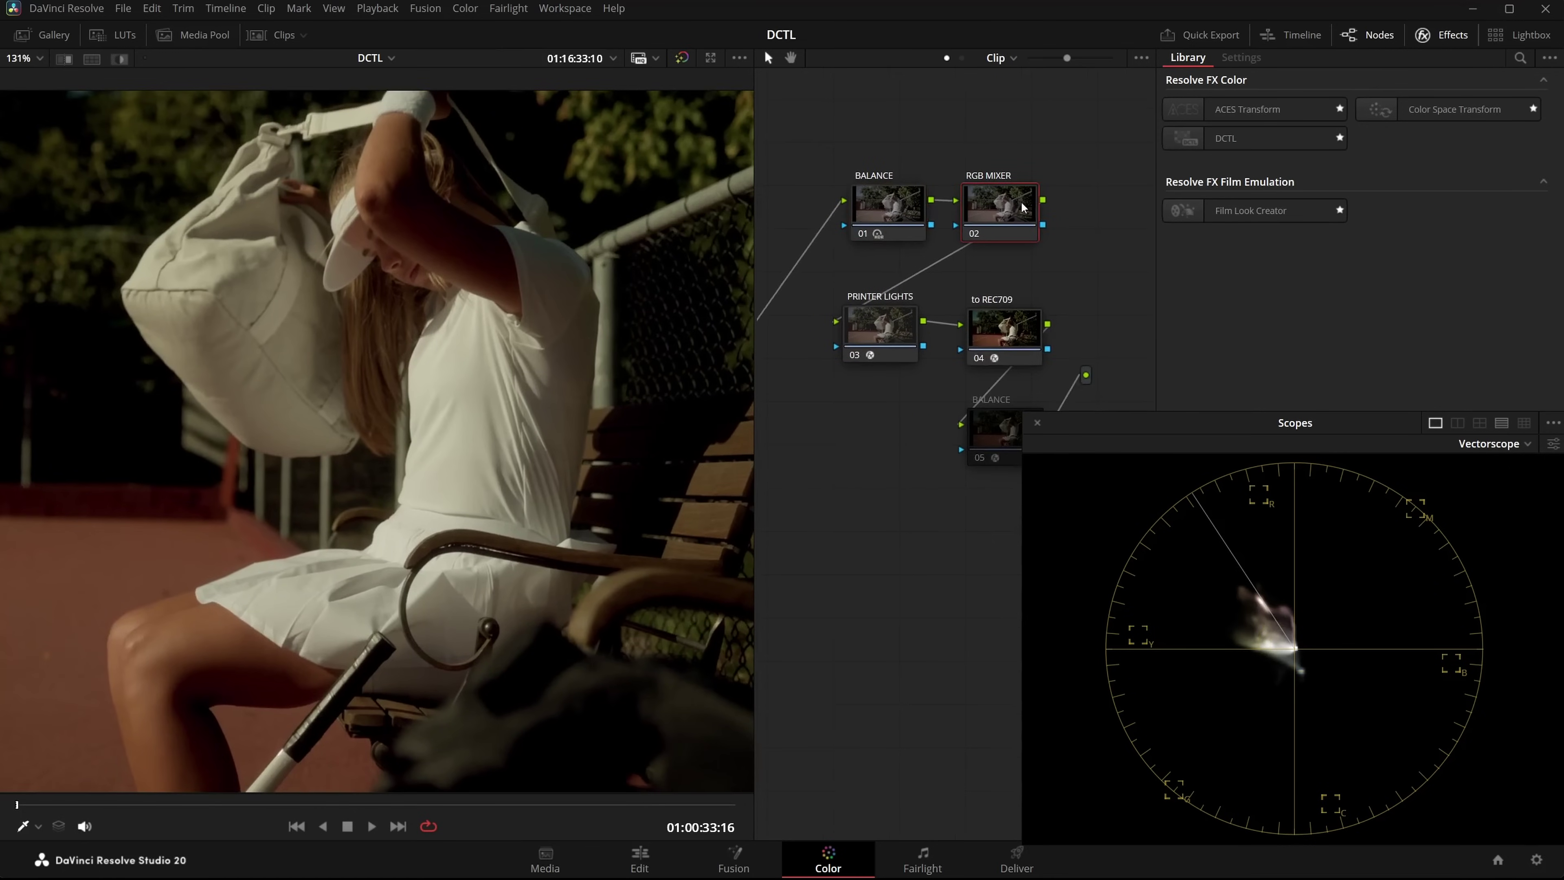
pyautogui.press('Delete')
pyautogui.moveTo(888, 340); pyautogui.dragTo(892, 334)
pyautogui.click(1378, 36)
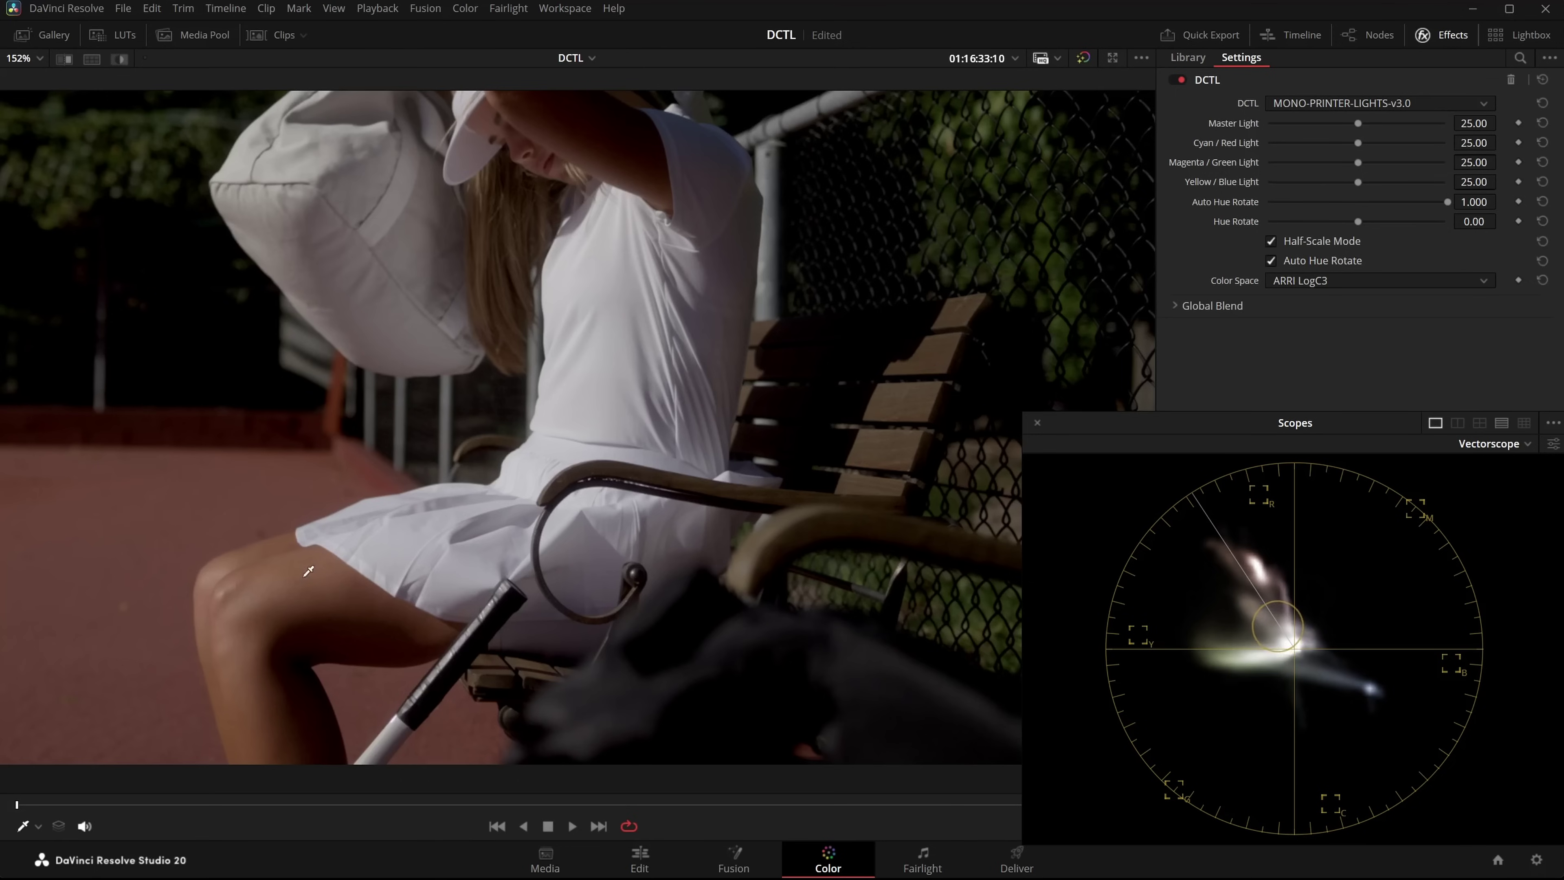
# - Compare against the bypassed grade, enable Auto Hue Rotate, and set Magenta / Green Light to 32.82
pyautogui.scroll(4, 535, 550)
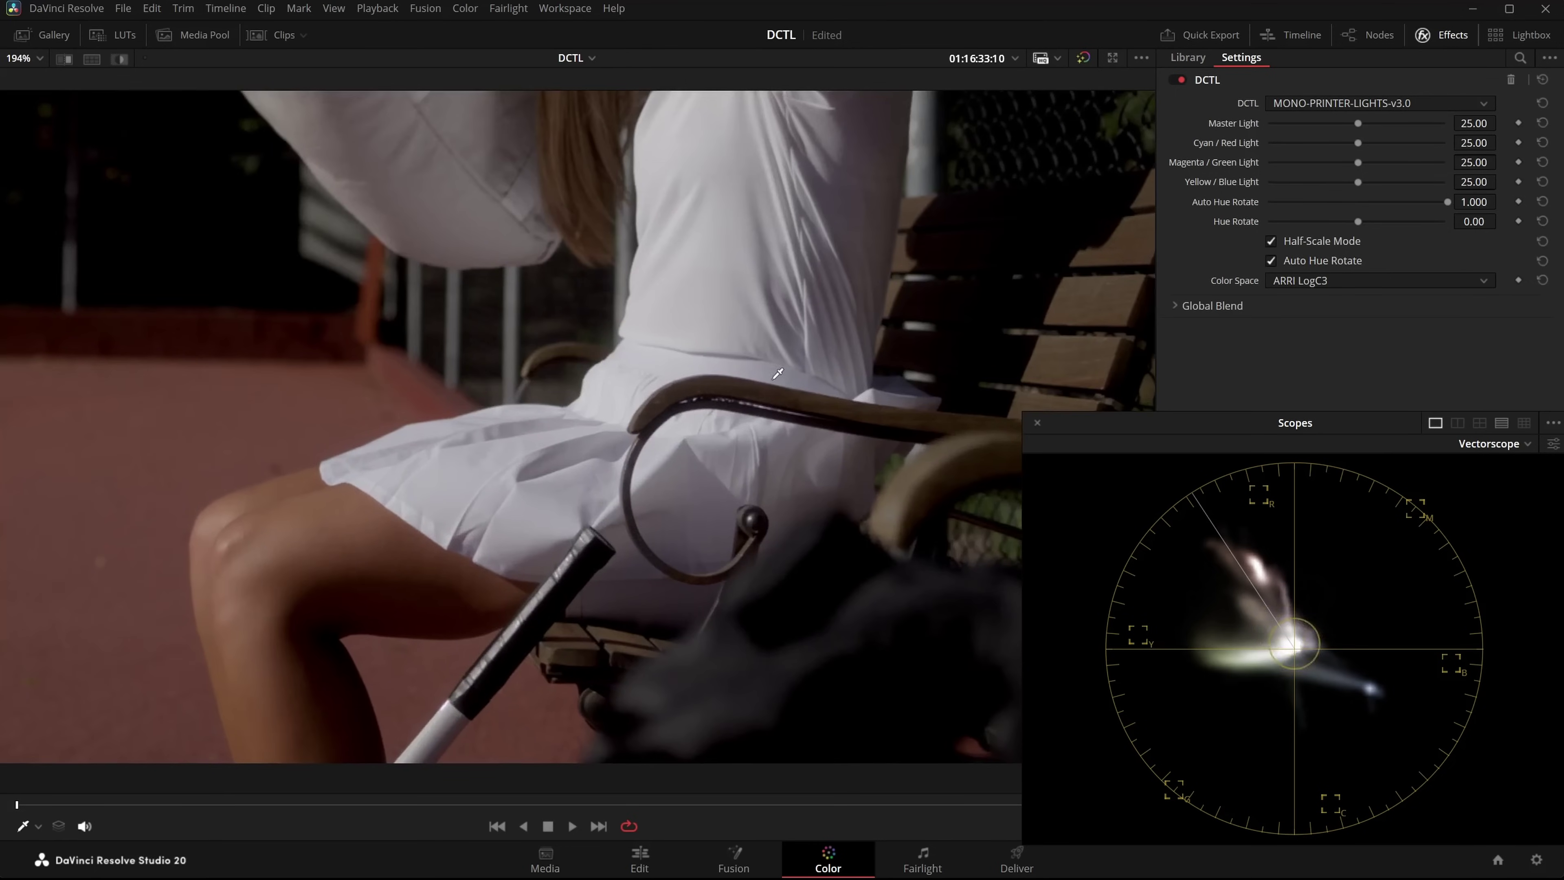
pyautogui.scroll(-1, 377, 553)
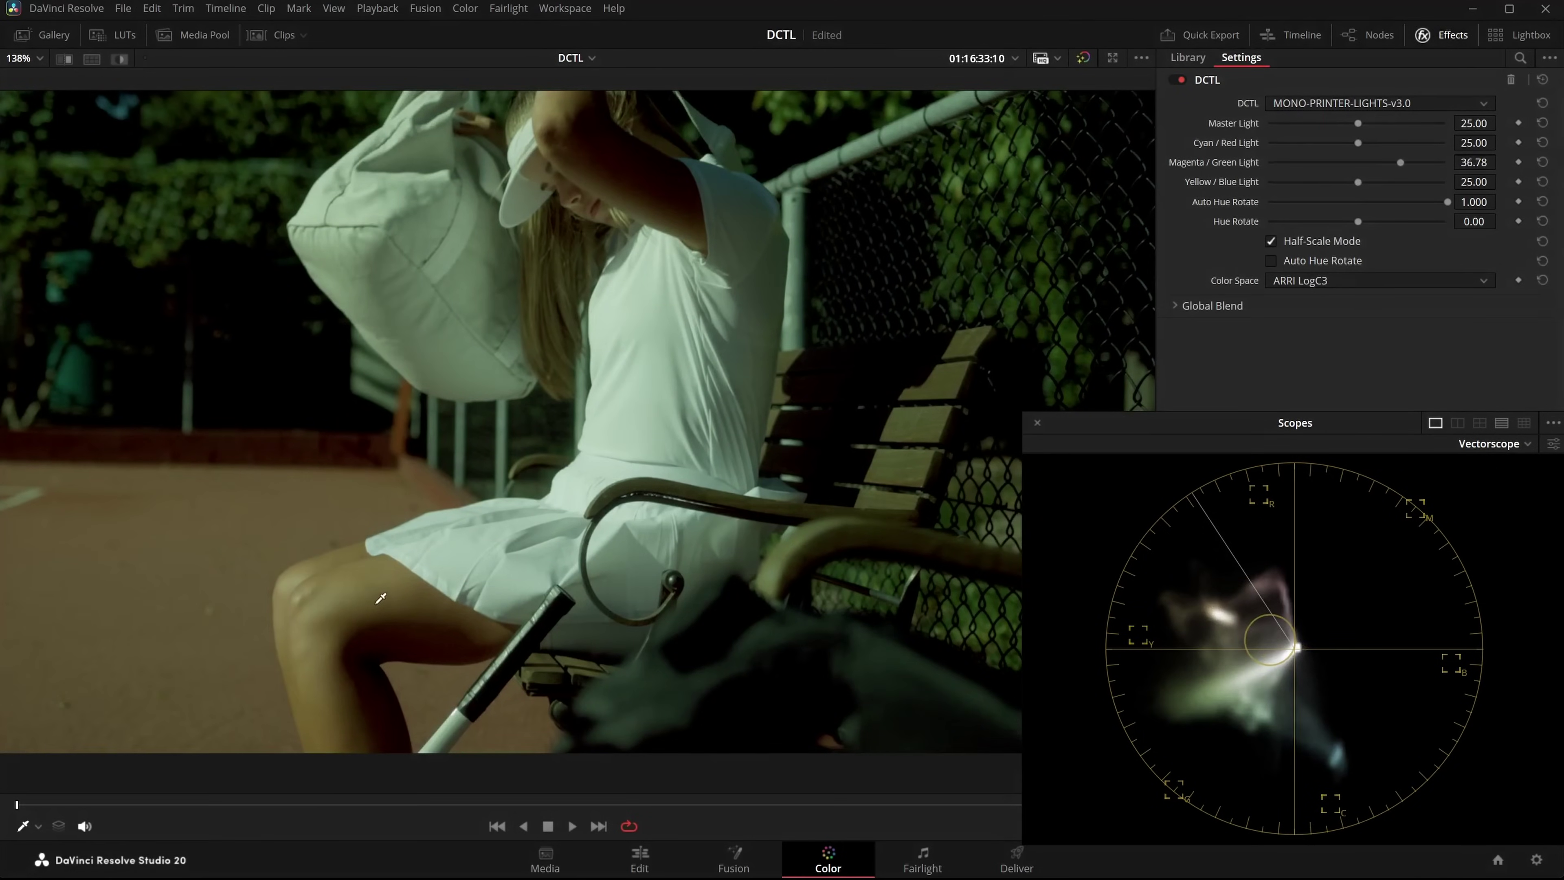
pyautogui.scroll(2, 339, 709)
pyautogui.hotkey('shift', 'd')
pyautogui.hotkey('shift', 'd')
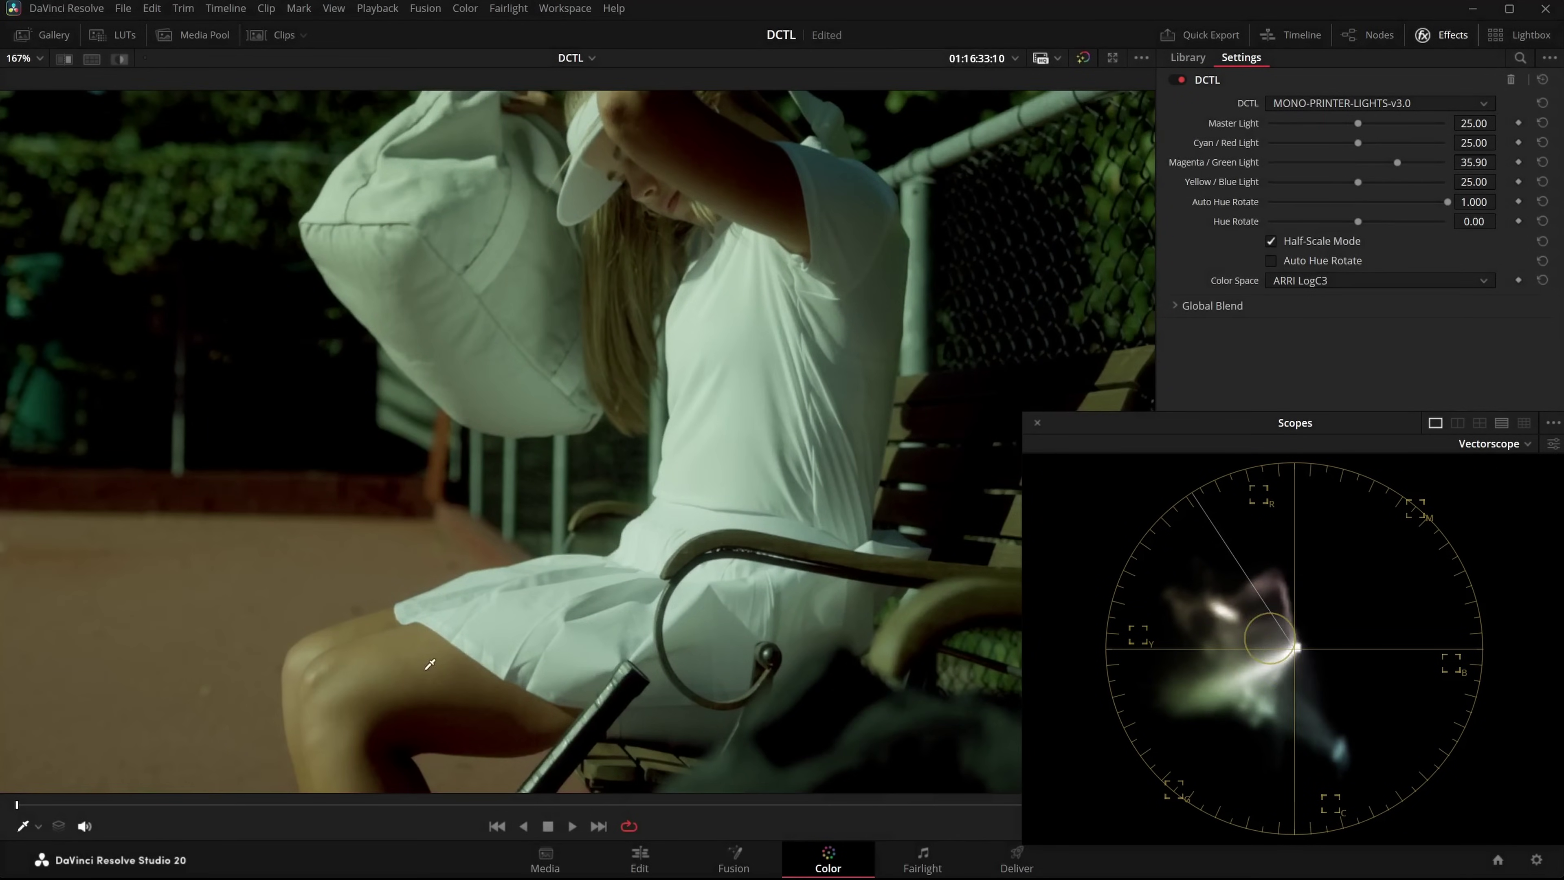
pyautogui.click(1289, 262)
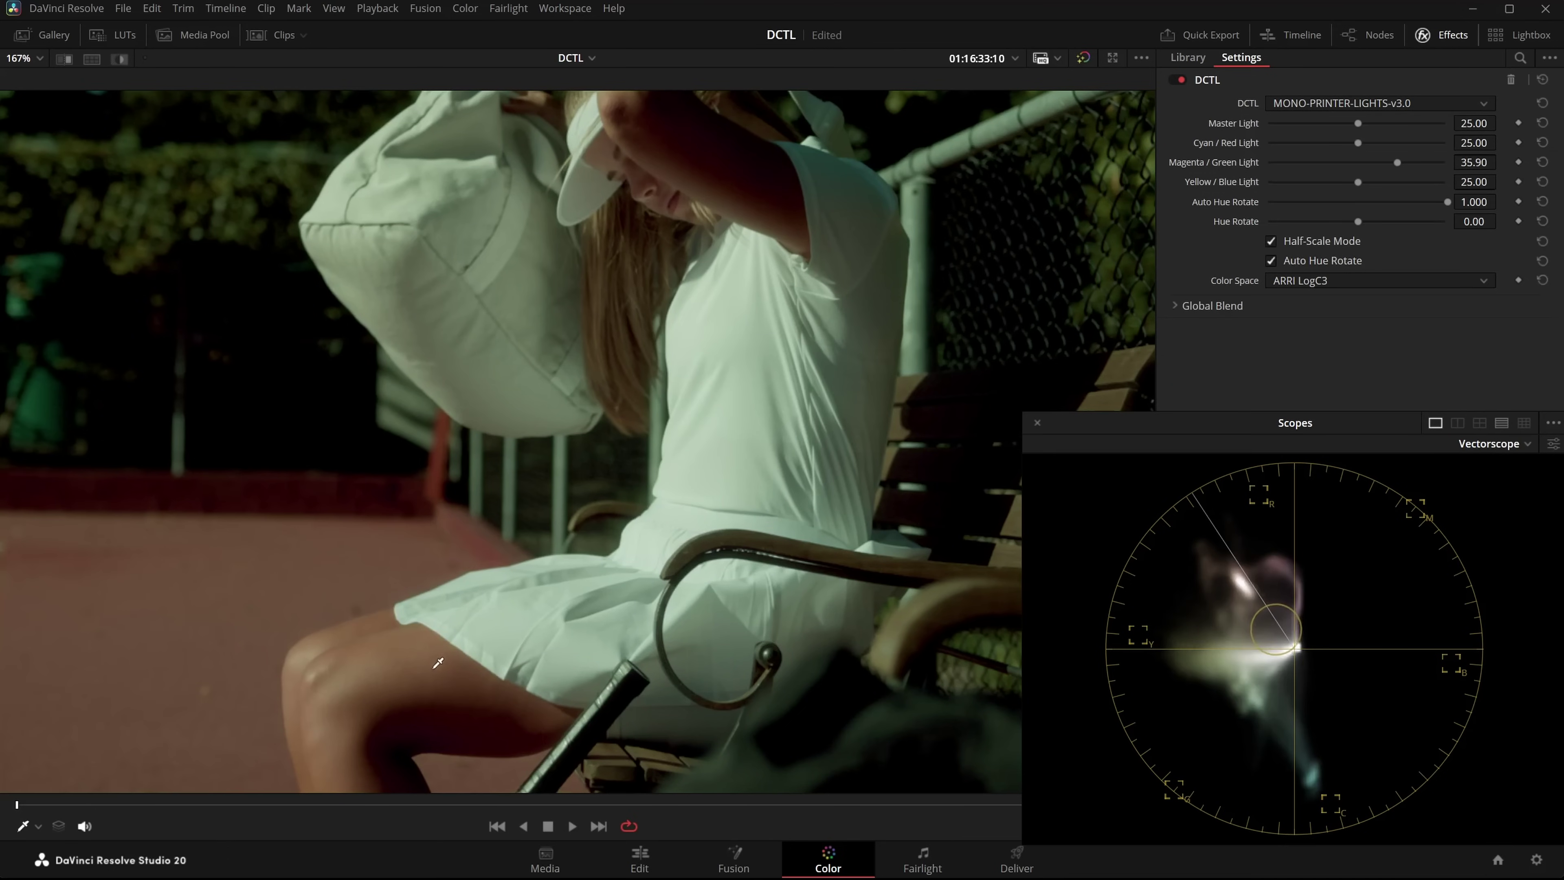
pyautogui.scroll(-2, 754, 479)
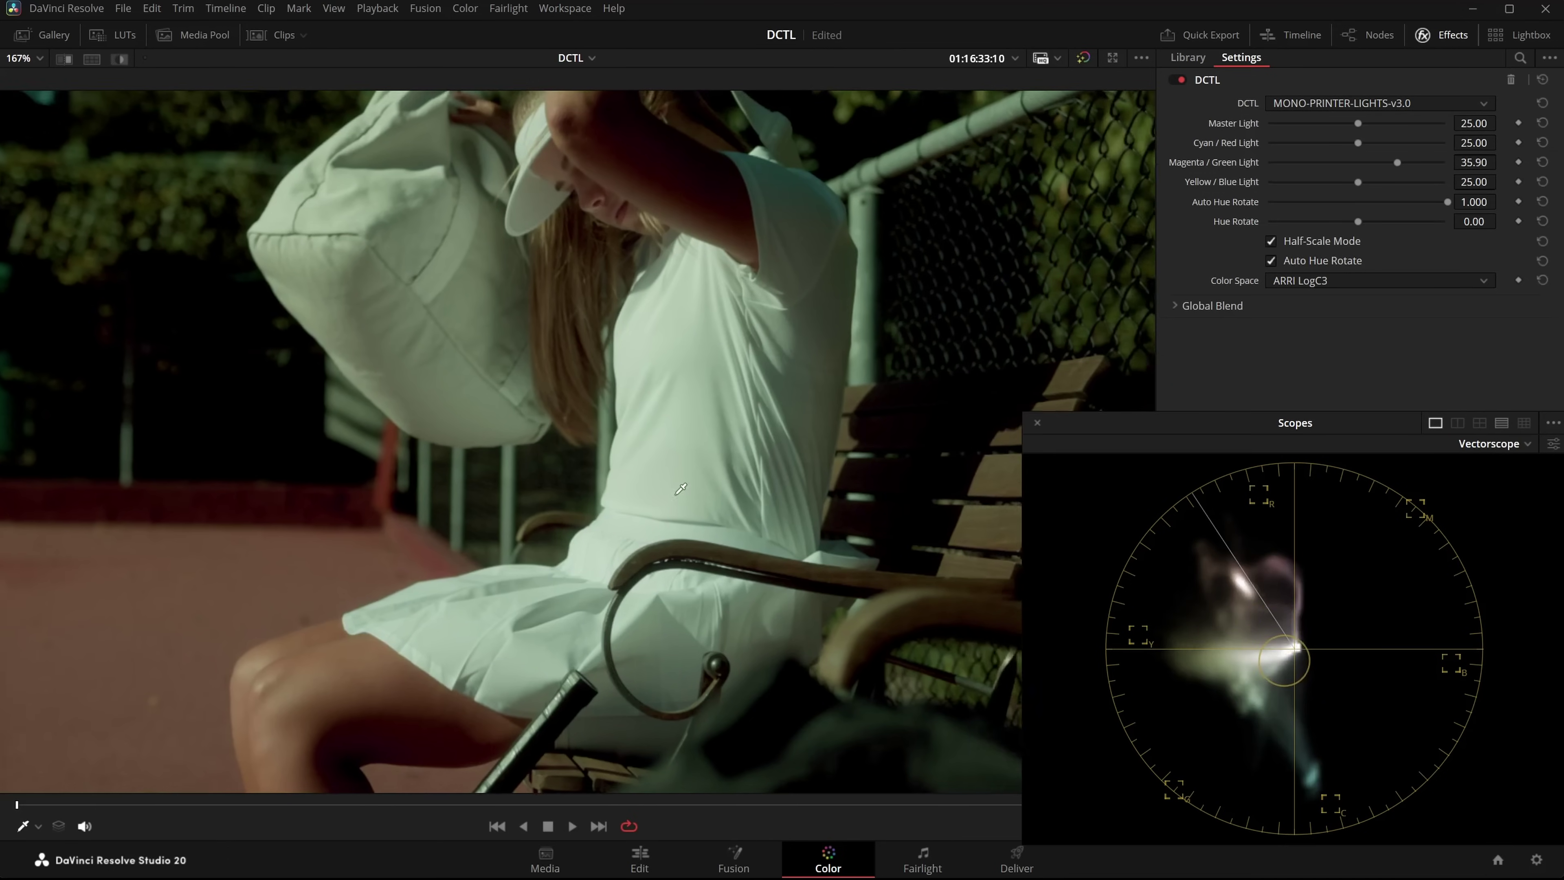
pyautogui.moveTo(1397, 162)
pyautogui.mouseDown()
pyautogui.moveTo(1358, 166)
pyautogui.moveTo(1411, 167)
pyautogui.moveTo(1362, 169)
pyautogui.moveTo(1404, 178)
pyautogui.moveTo(1364, 181)
pyautogui.mouseUp()
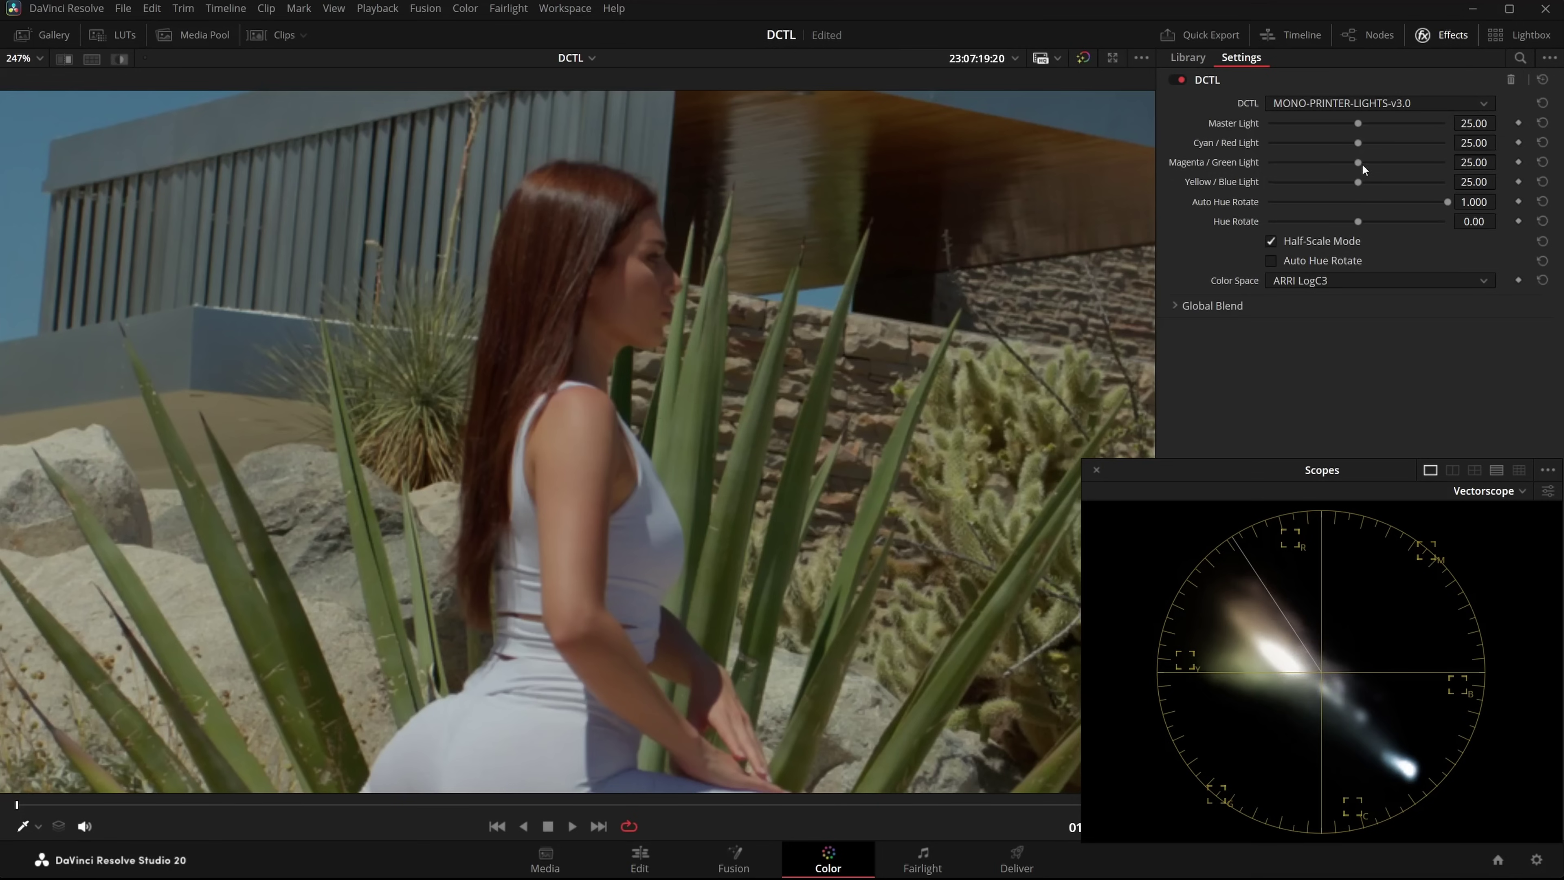
# - Trial Yellow / Blue Light values, keep Auto Hue Rotate on at 1.000, and settle Yellow / Blue at 25.33
pyautogui.moveTo(1358, 181); pyautogui.dragTo(1404, 187)
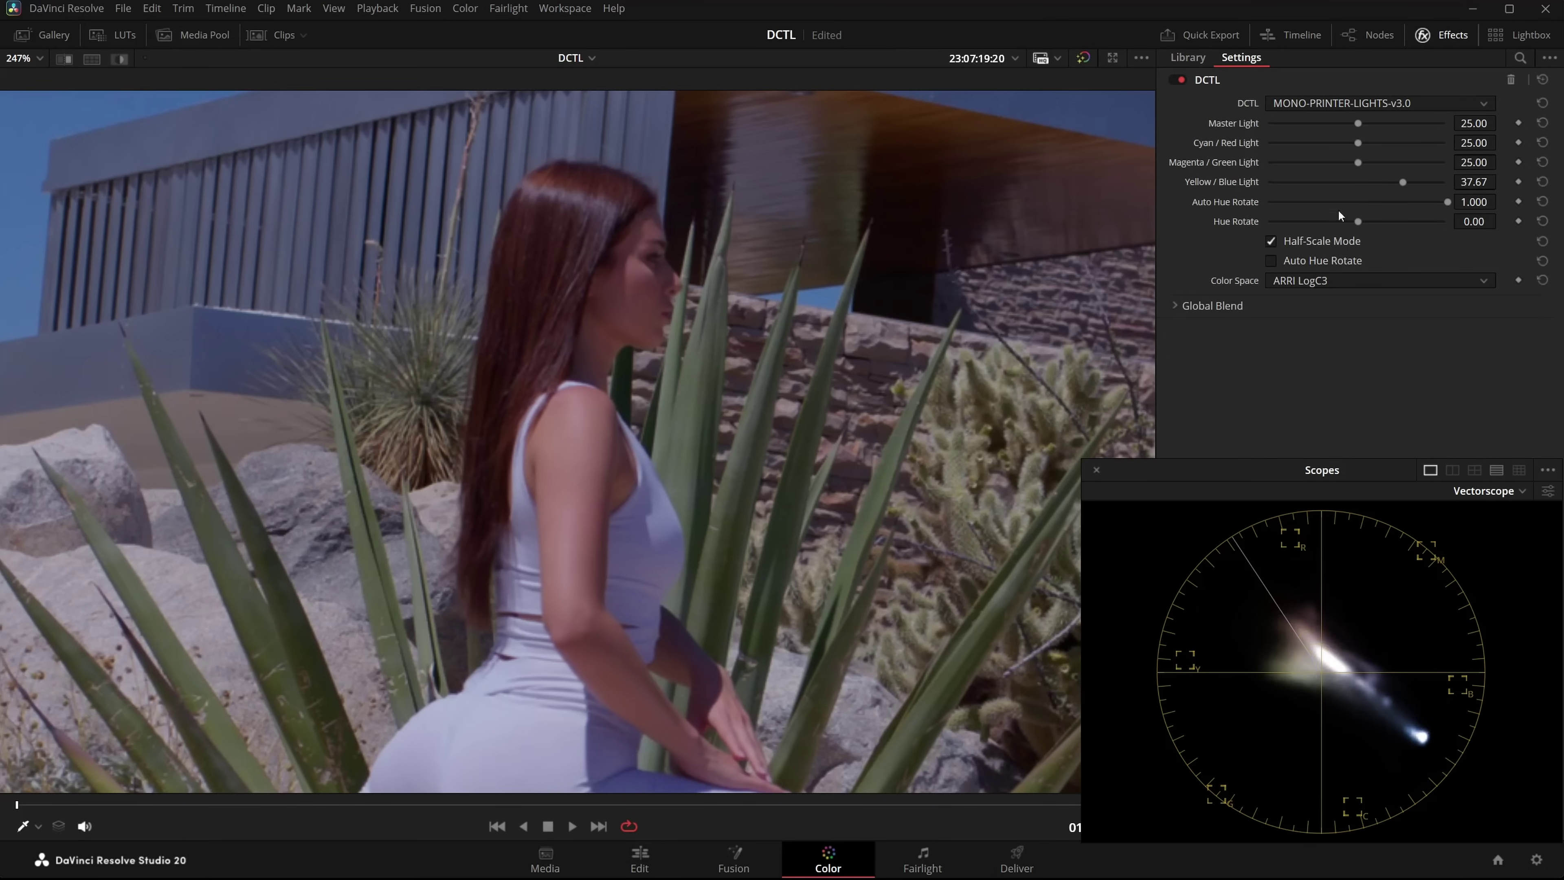
pyautogui.moveTo(1403, 182)
pyautogui.mouseDown()
pyautogui.moveTo(1360, 182)
pyautogui.moveTo(1396, 185)
pyautogui.mouseUp()
pyautogui.click(1292, 262)
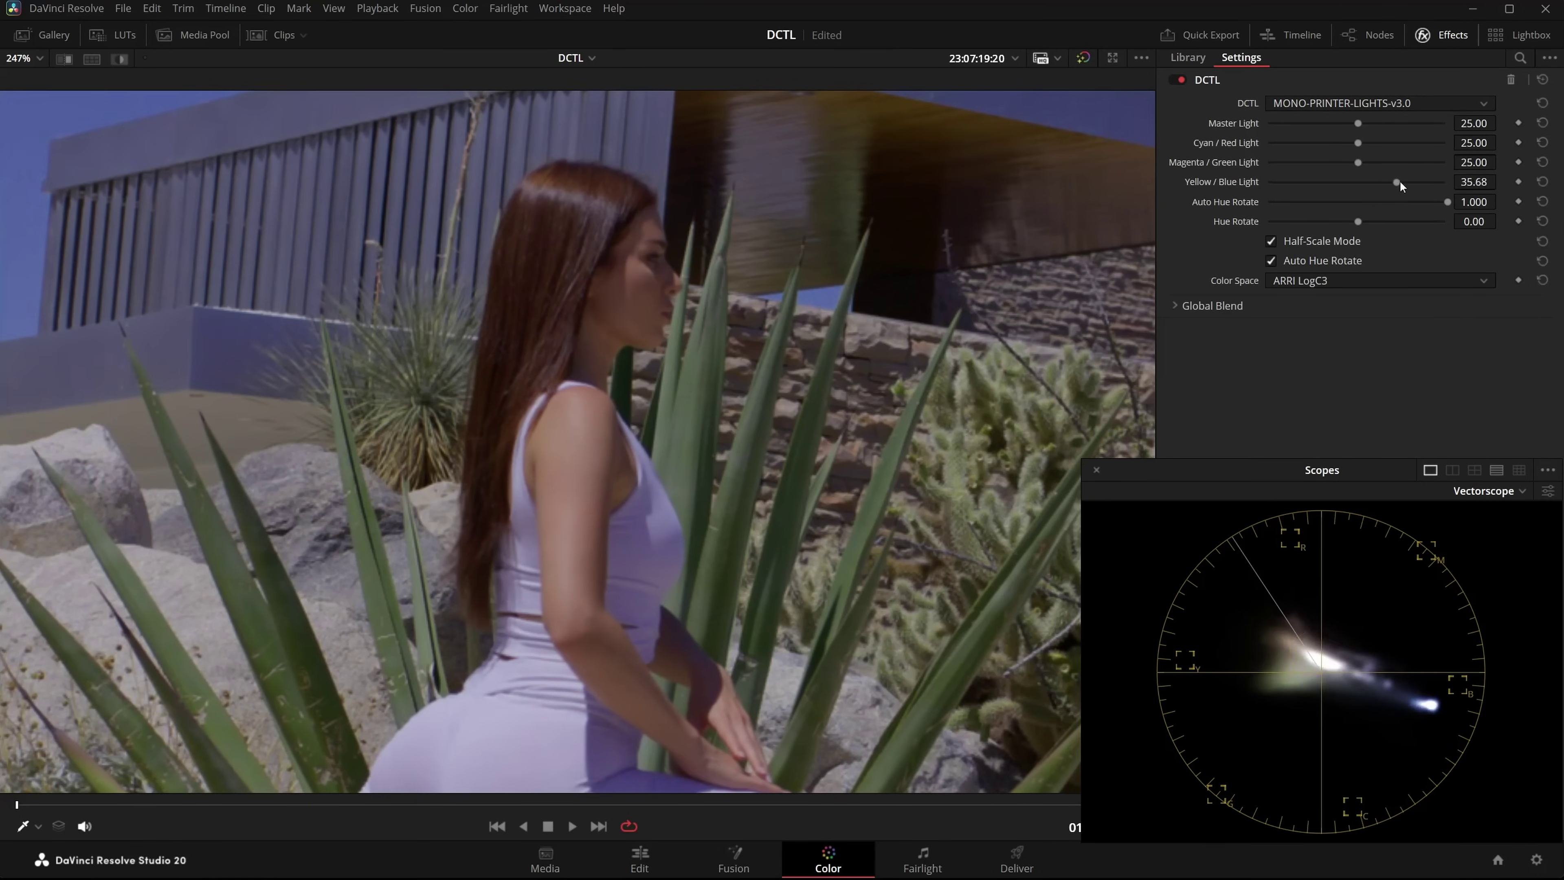
pyautogui.moveTo(1397, 184); pyautogui.dragTo(1341, 184)
pyautogui.moveTo(1448, 202); pyautogui.dragTo(1371, 202)
pyautogui.hotkey('ctrl', 'z')
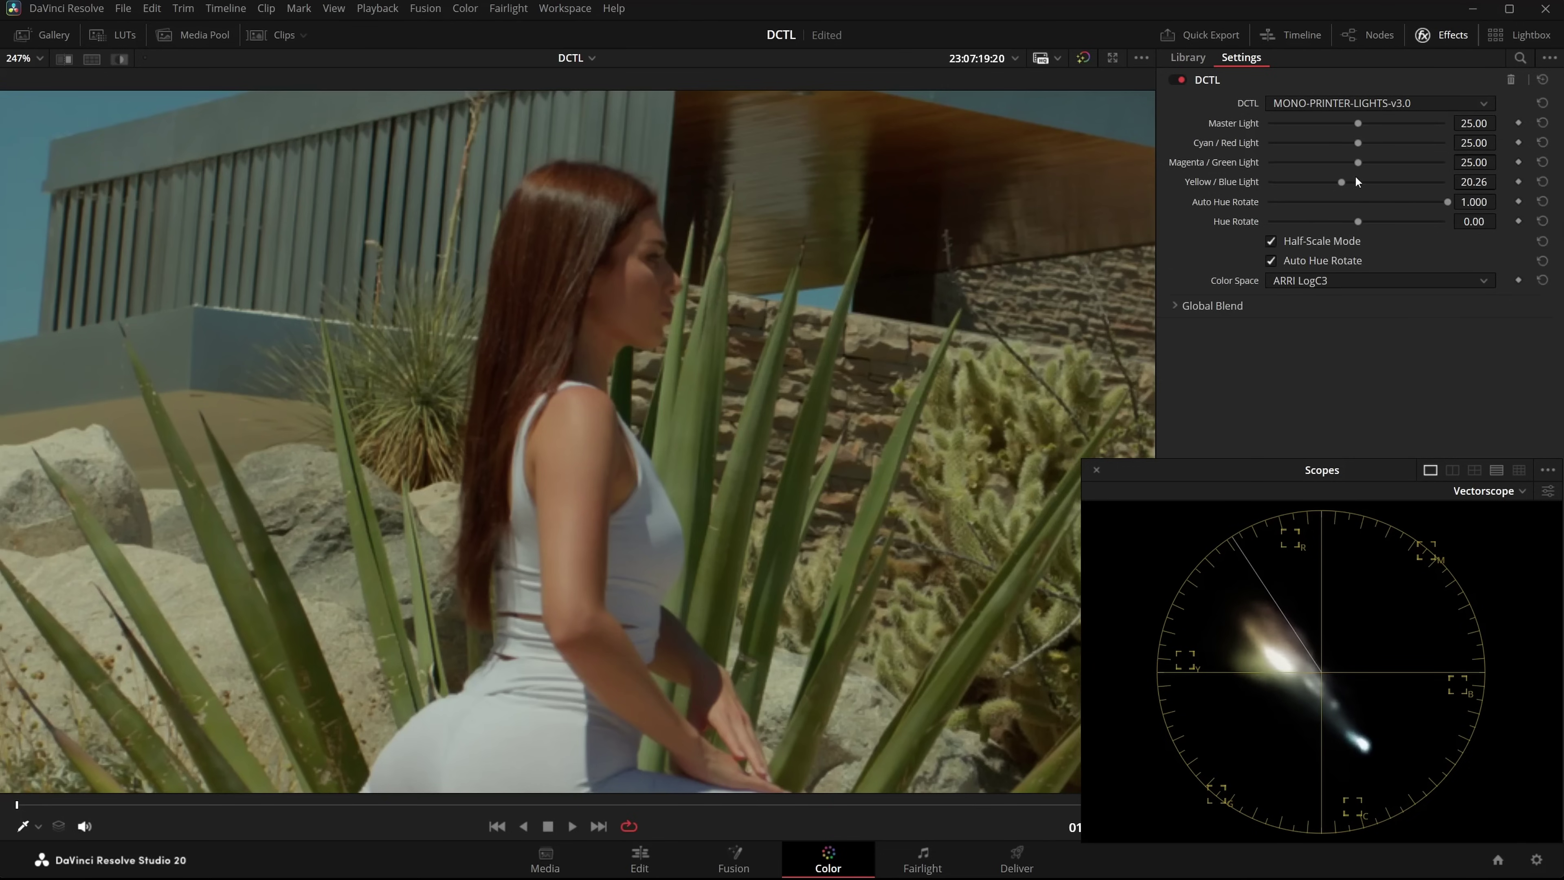
pyautogui.moveTo(1344, 179); pyautogui.dragTo(1360, 183)
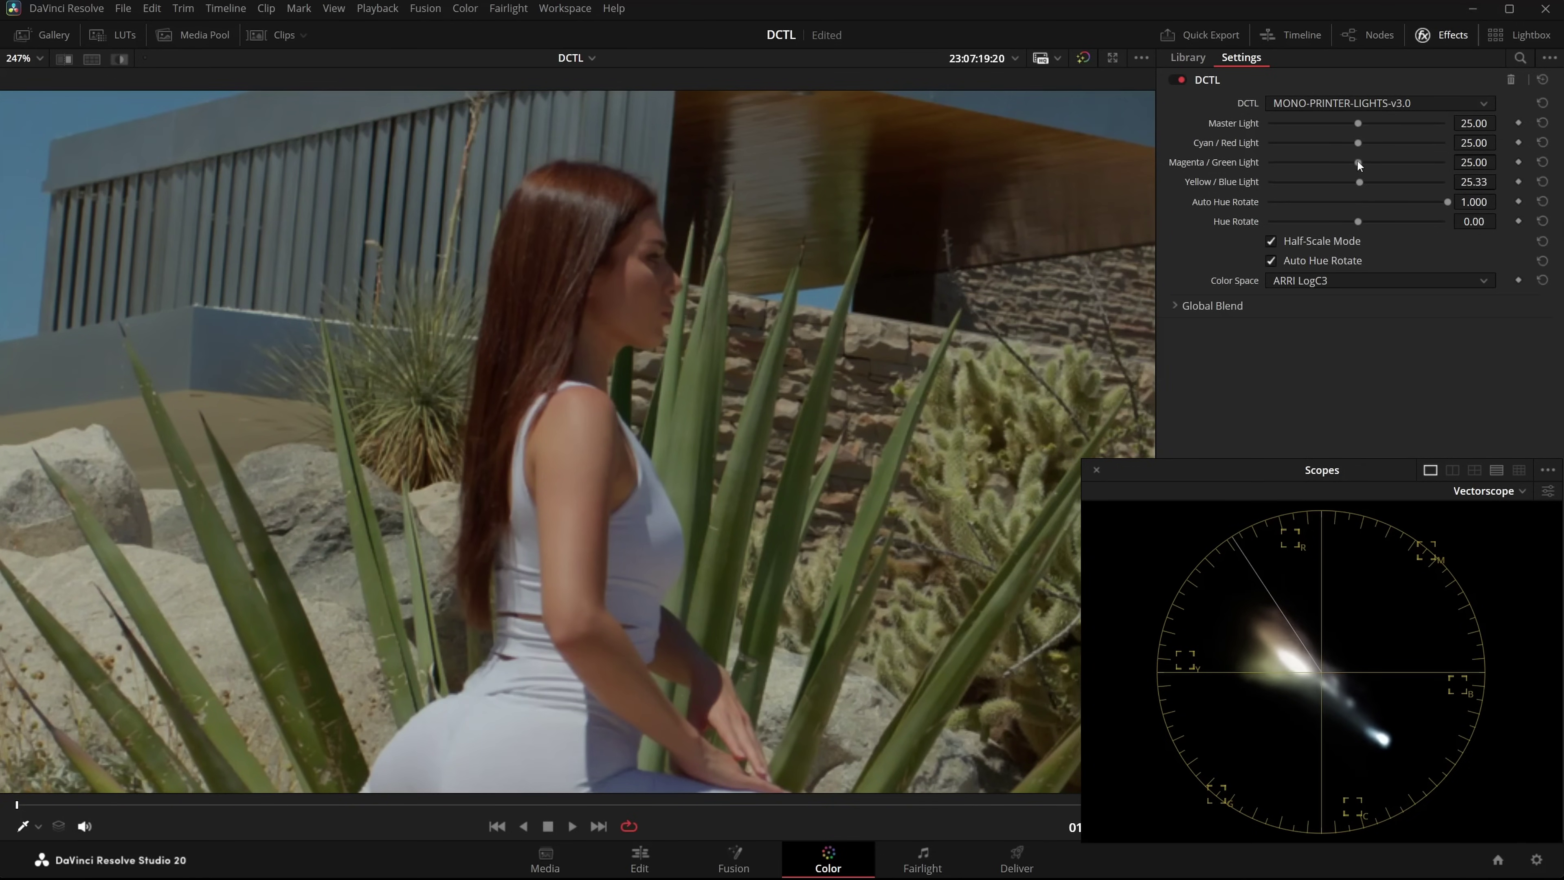
# - Raise Magenta / Green Light to about 33.9 for a teal cast and sweep Auto Hue Rotate strength from 0 upward
pyautogui.moveTo(1358, 161)
pyautogui.mouseDown()
pyautogui.moveTo(1410, 164)
pyautogui.moveTo(1377, 168)
pyautogui.moveTo(1397, 167)
pyautogui.mouseUp()
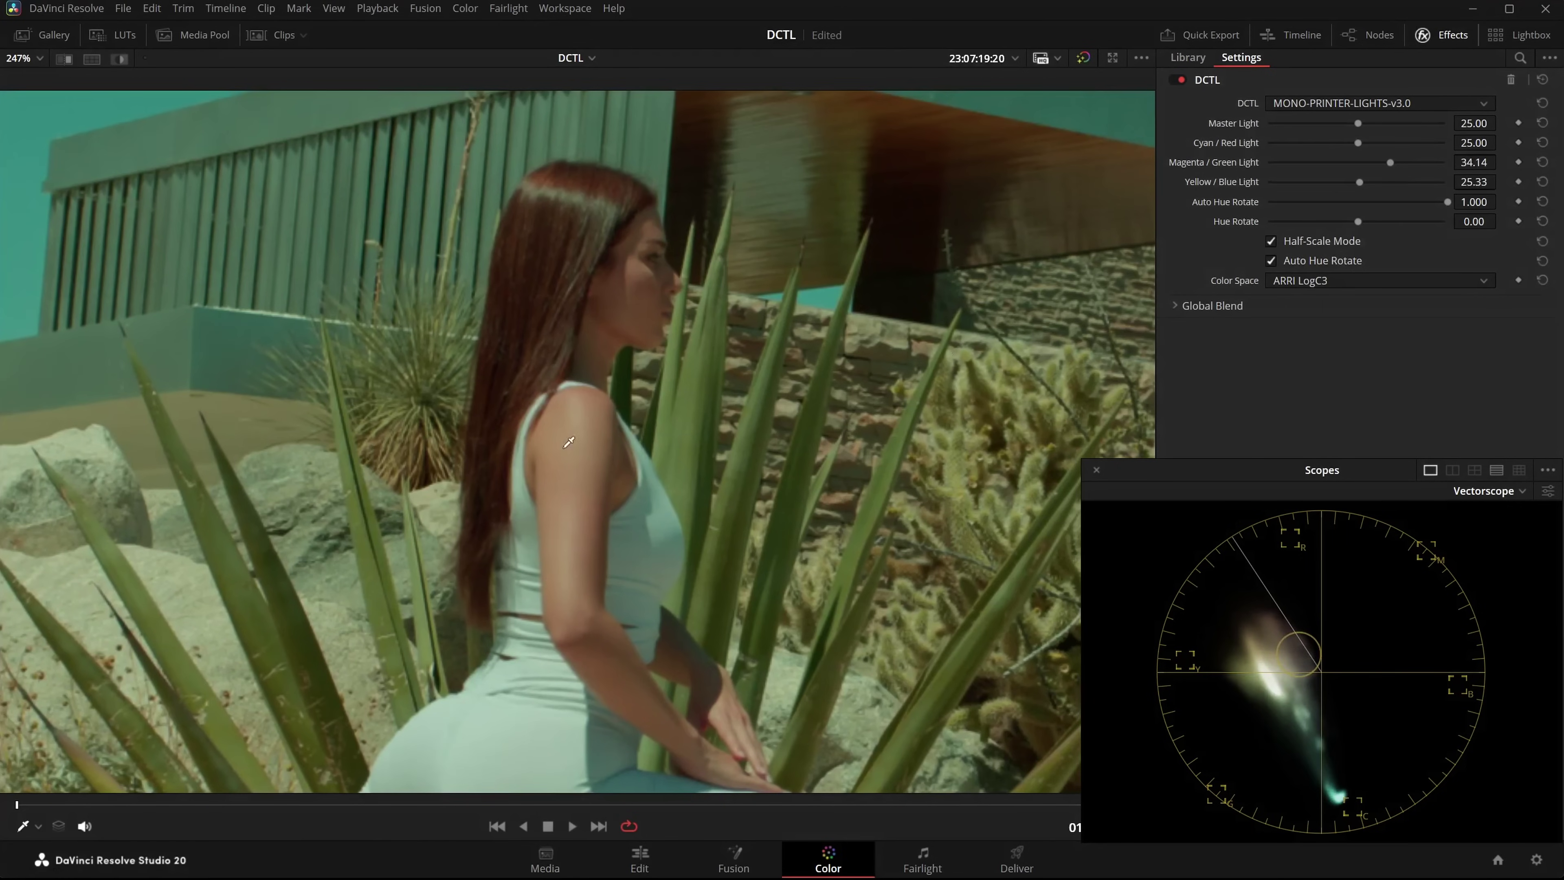
pyautogui.scroll(-2, 745, 150)
pyautogui.moveTo(1387, 161); pyautogui.dragTo(1361, 164)
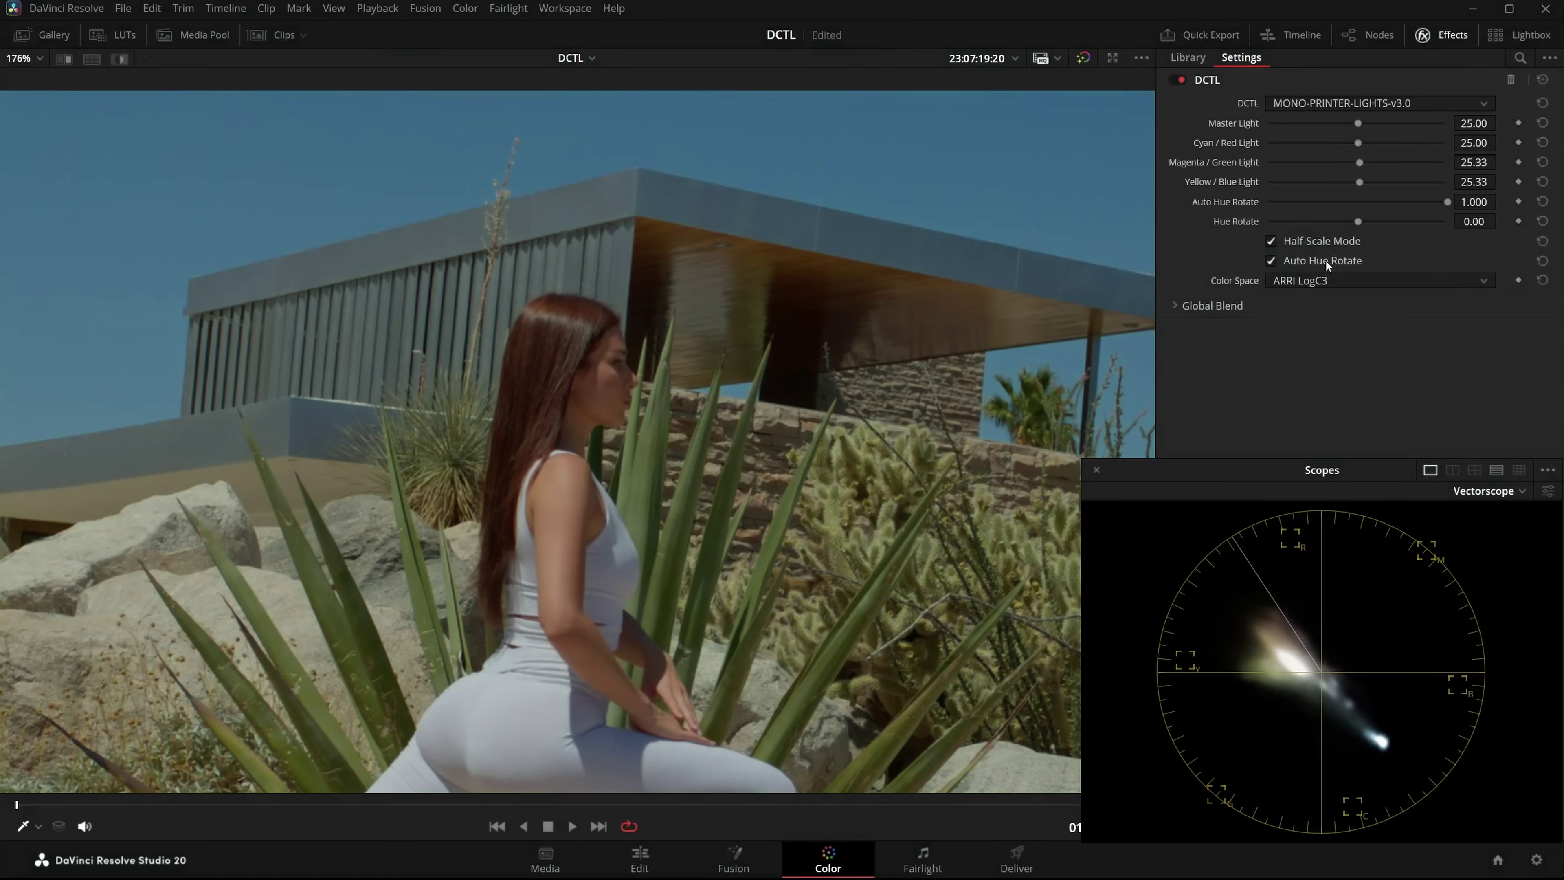
pyautogui.moveTo(1360, 164); pyautogui.dragTo(1390, 168)
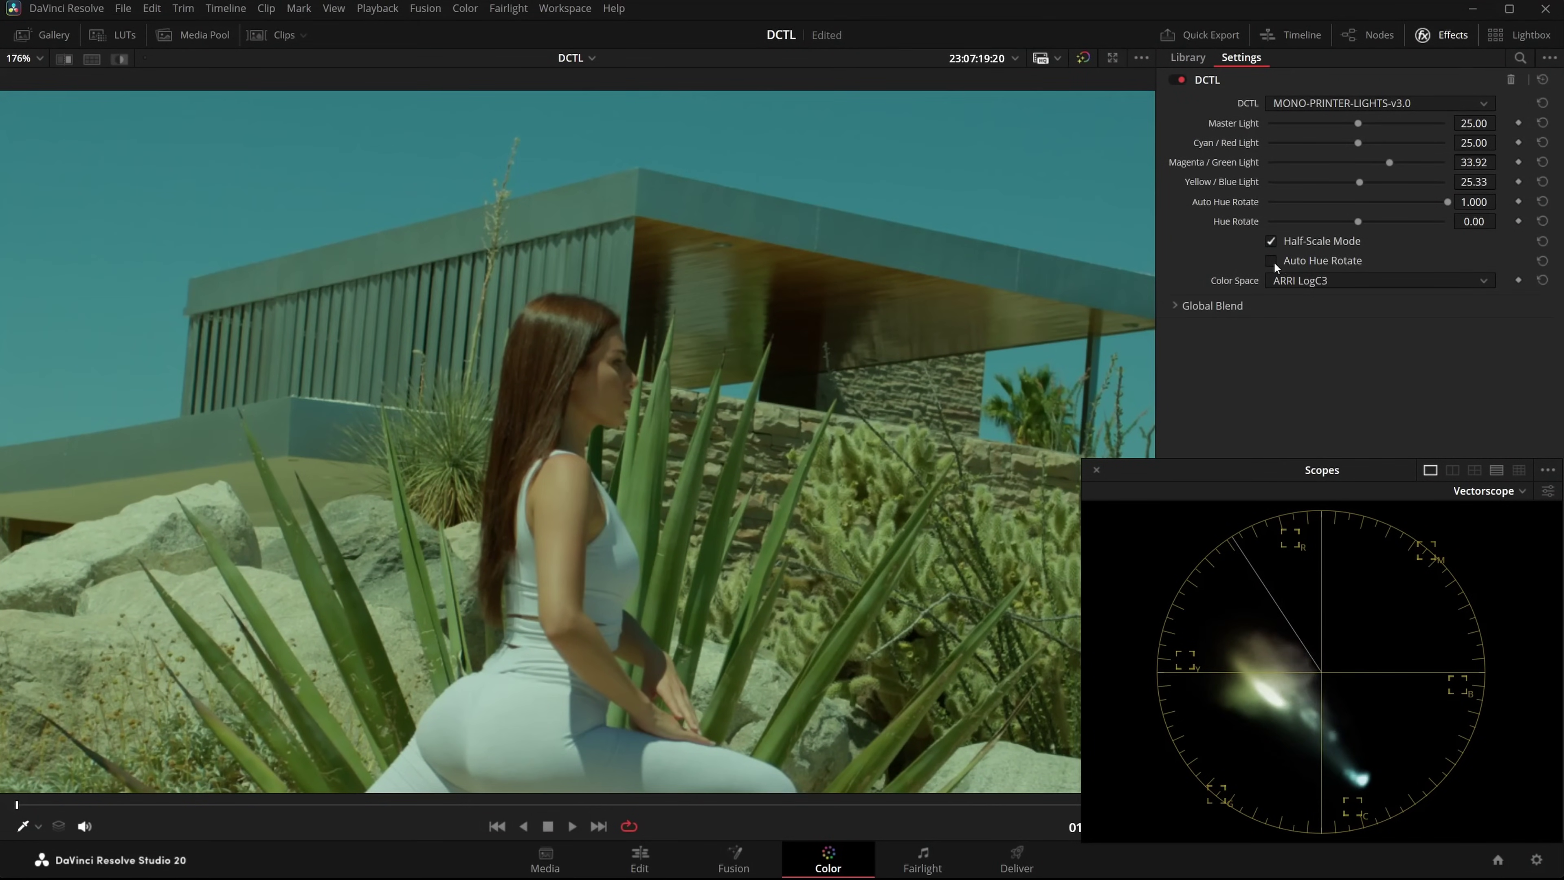
pyautogui.click(1271, 260)
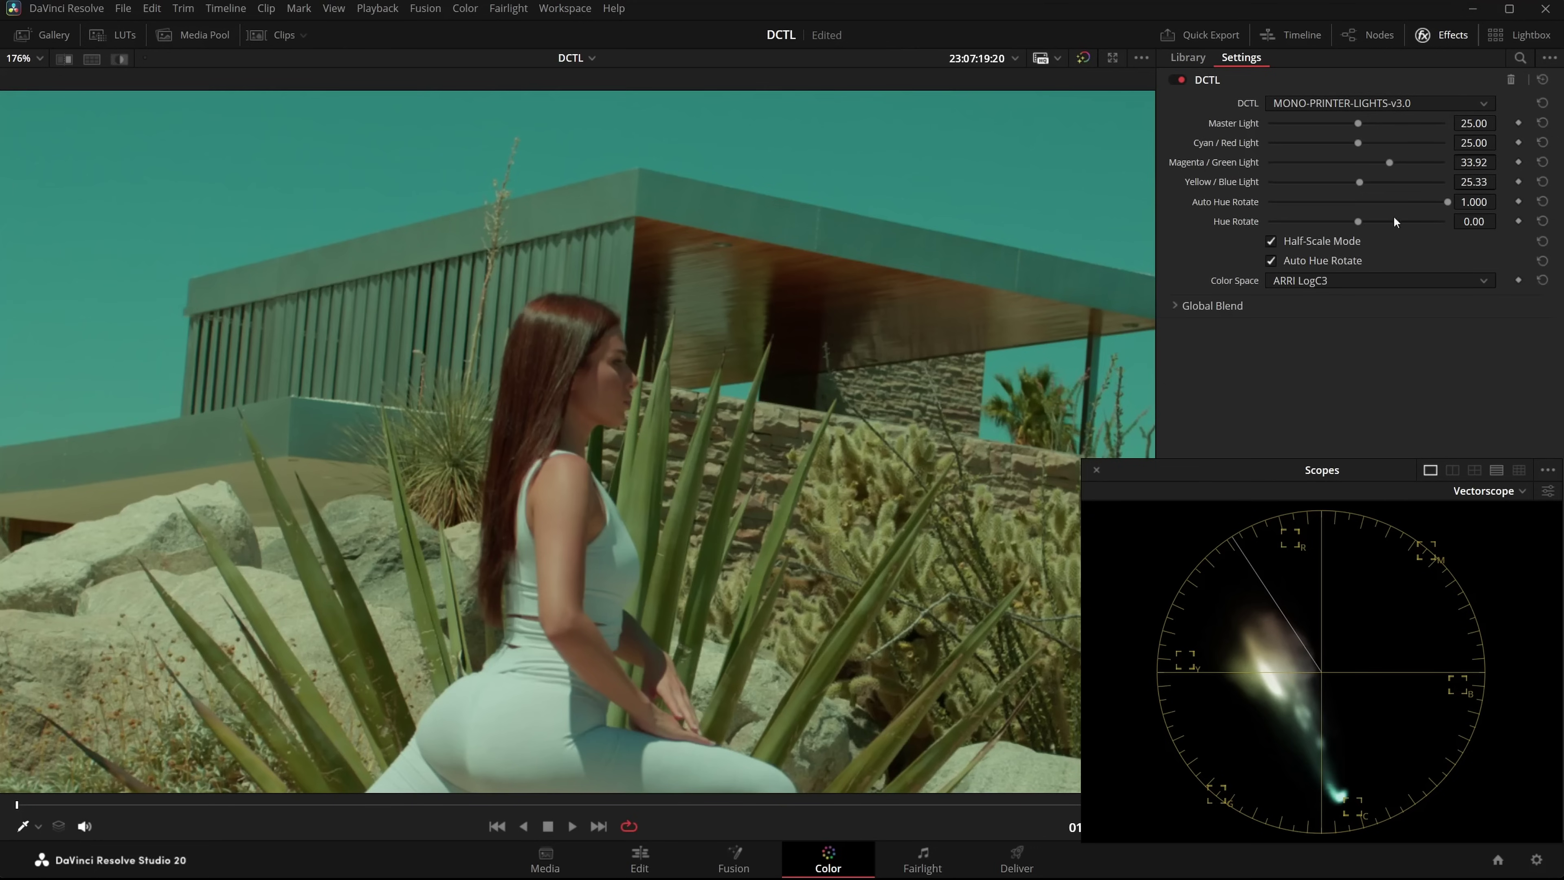
pyautogui.moveTo(1446, 201); pyautogui.dragTo(1234, 222)
pyautogui.moveTo(1331, 215)
pyautogui.mouseDown()
pyautogui.moveTo(1504, 219)
pyautogui.moveTo(1229, 243)
pyautogui.moveTo(1447, 235)
pyautogui.moveTo(1379, 235)
pyautogui.mouseUp()
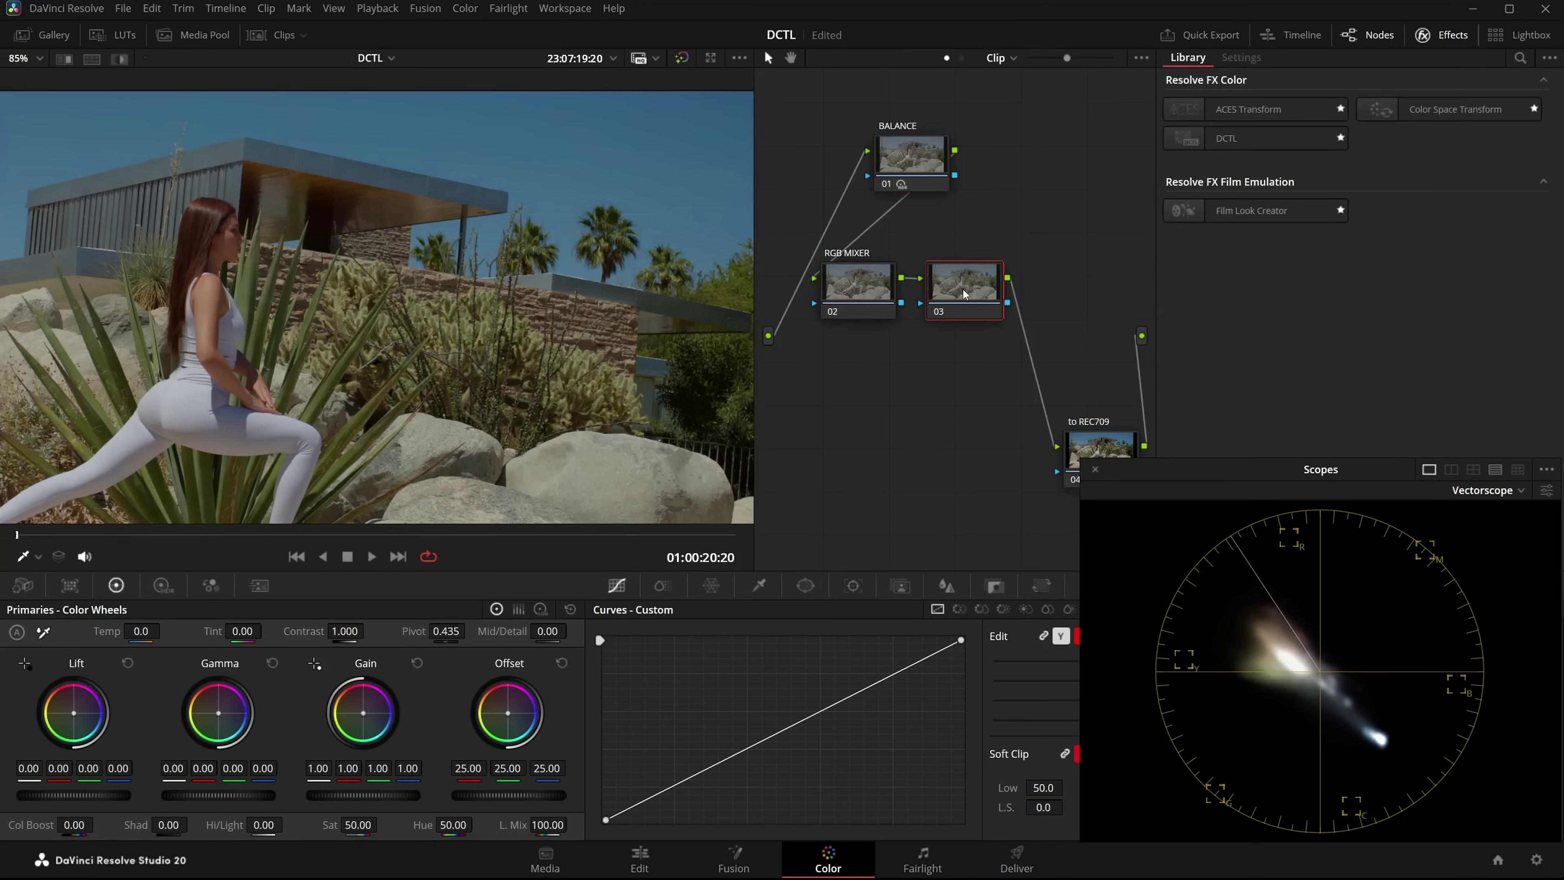
# - Set node 03's gamma to Linear, move it below RGB MIXER, and add a serial node labelled HUE
pyautogui.rightClick(967, 298)
pyautogui.moveTo(1062, 505)
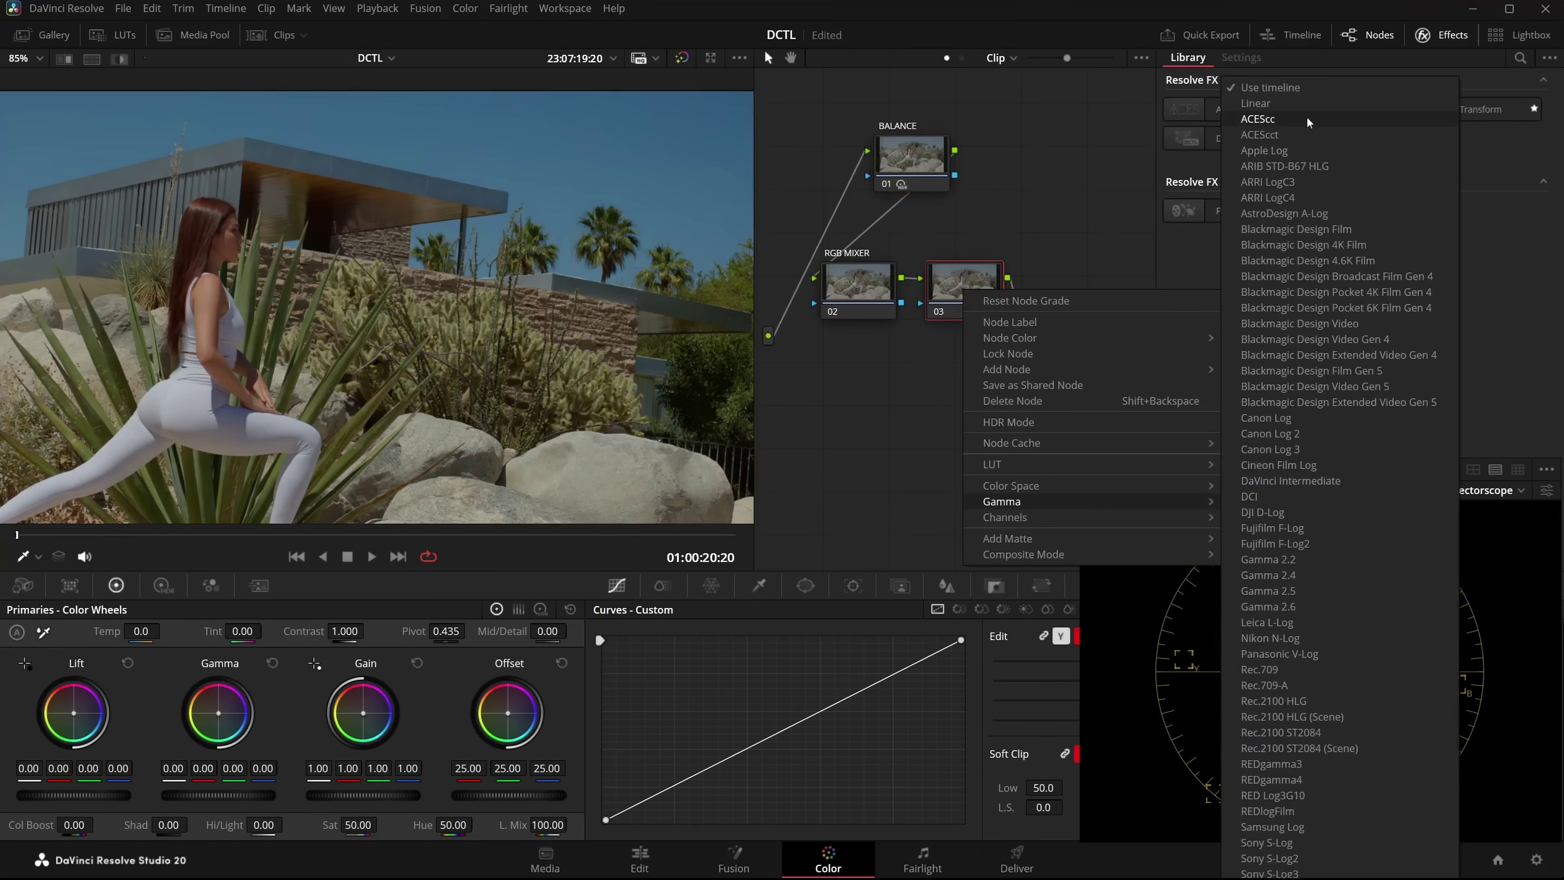
pyautogui.click(1295, 105)
pyautogui.moveTo(964, 280); pyautogui.dragTo(865, 394)
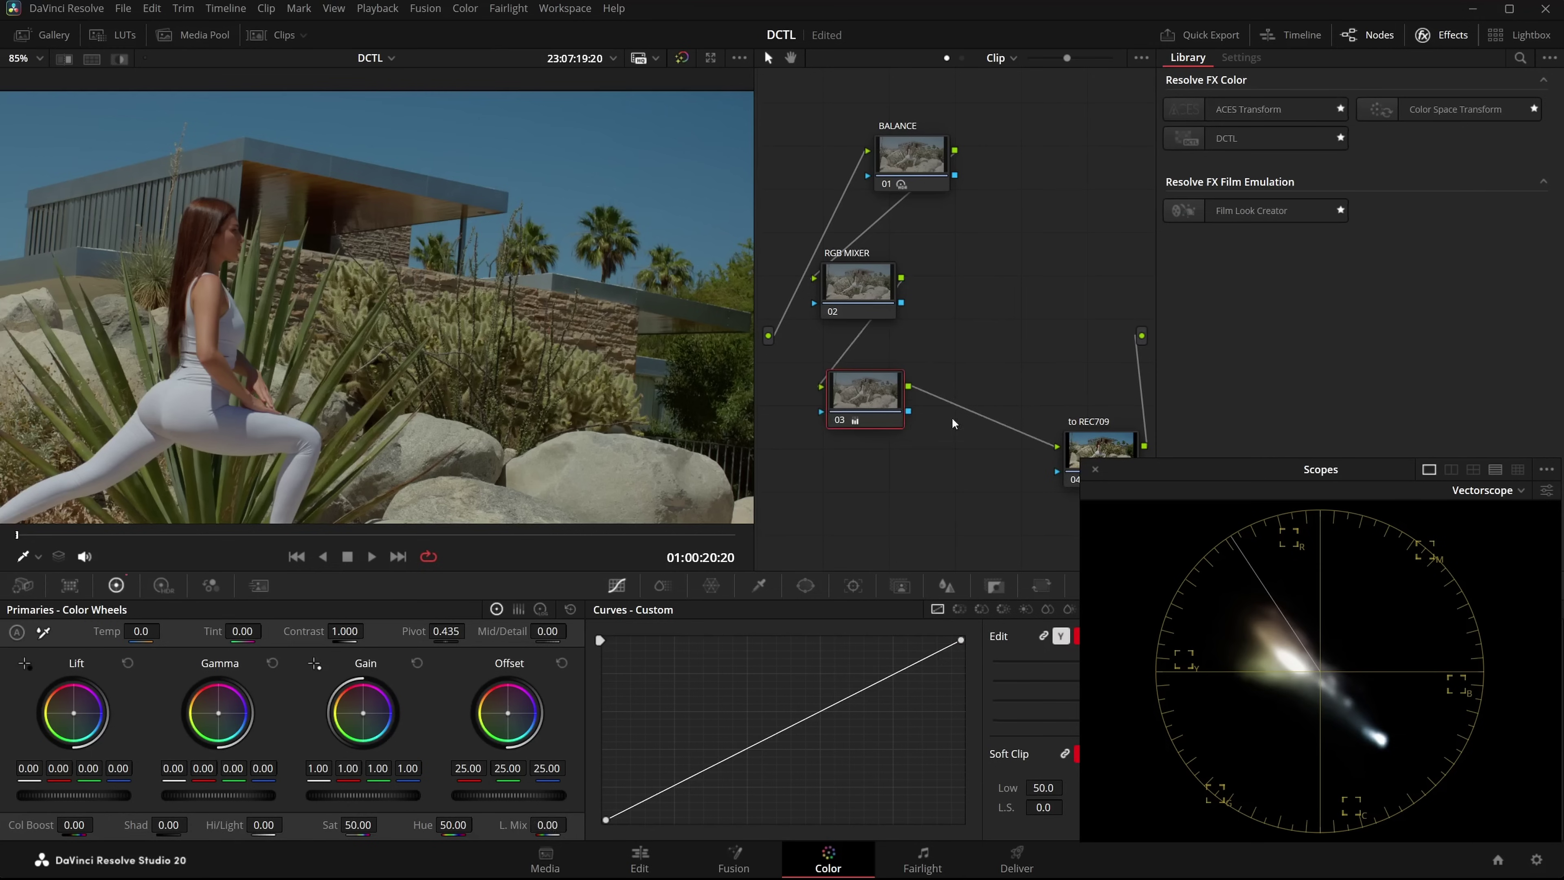
pyautogui.hotkey('alt', 's')
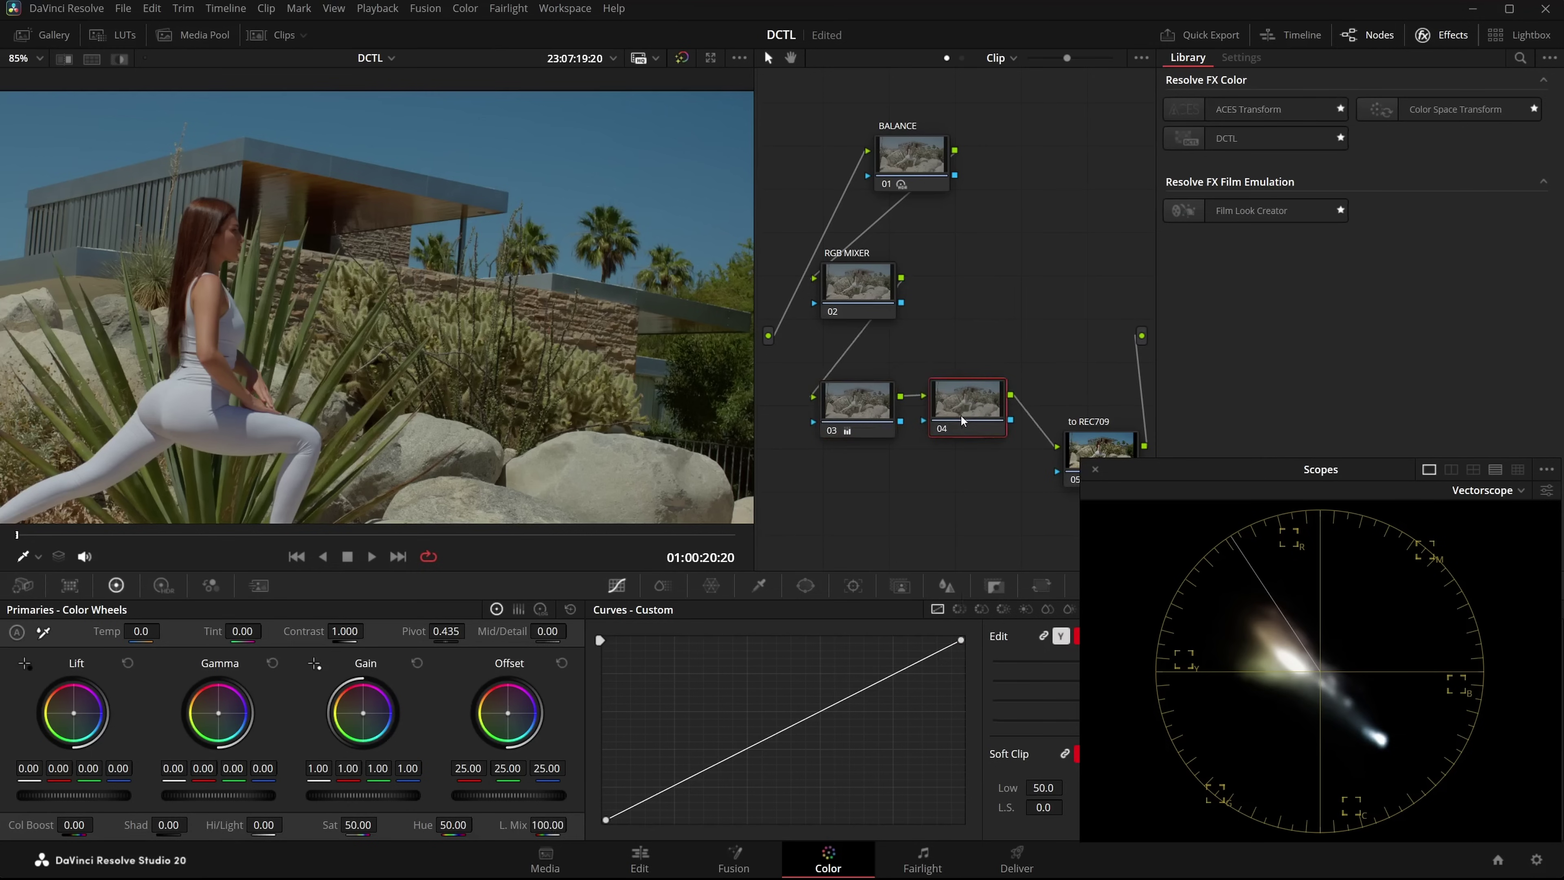
pyautogui.write('HUE')
pyautogui.press('Return')
# - Tint node 03's gain toward teal-green and rotate the HUE node's hue to 49.20
pyautogui.click(858, 403)
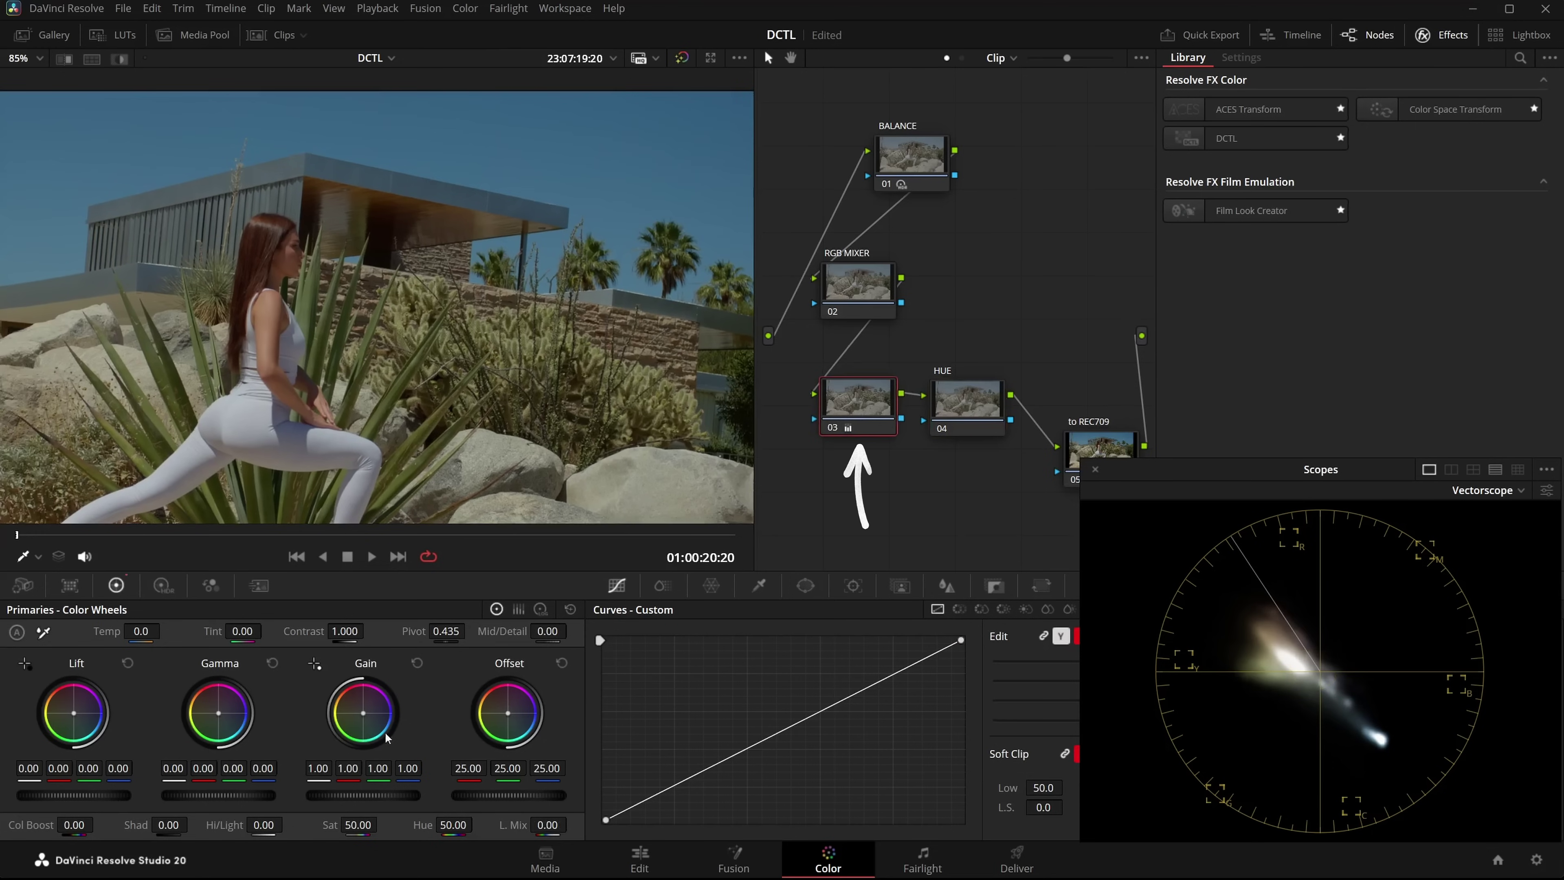
pyautogui.moveTo(389, 736); pyautogui.dragTo(376, 743)
pyautogui.scroll(2, 490, 368)
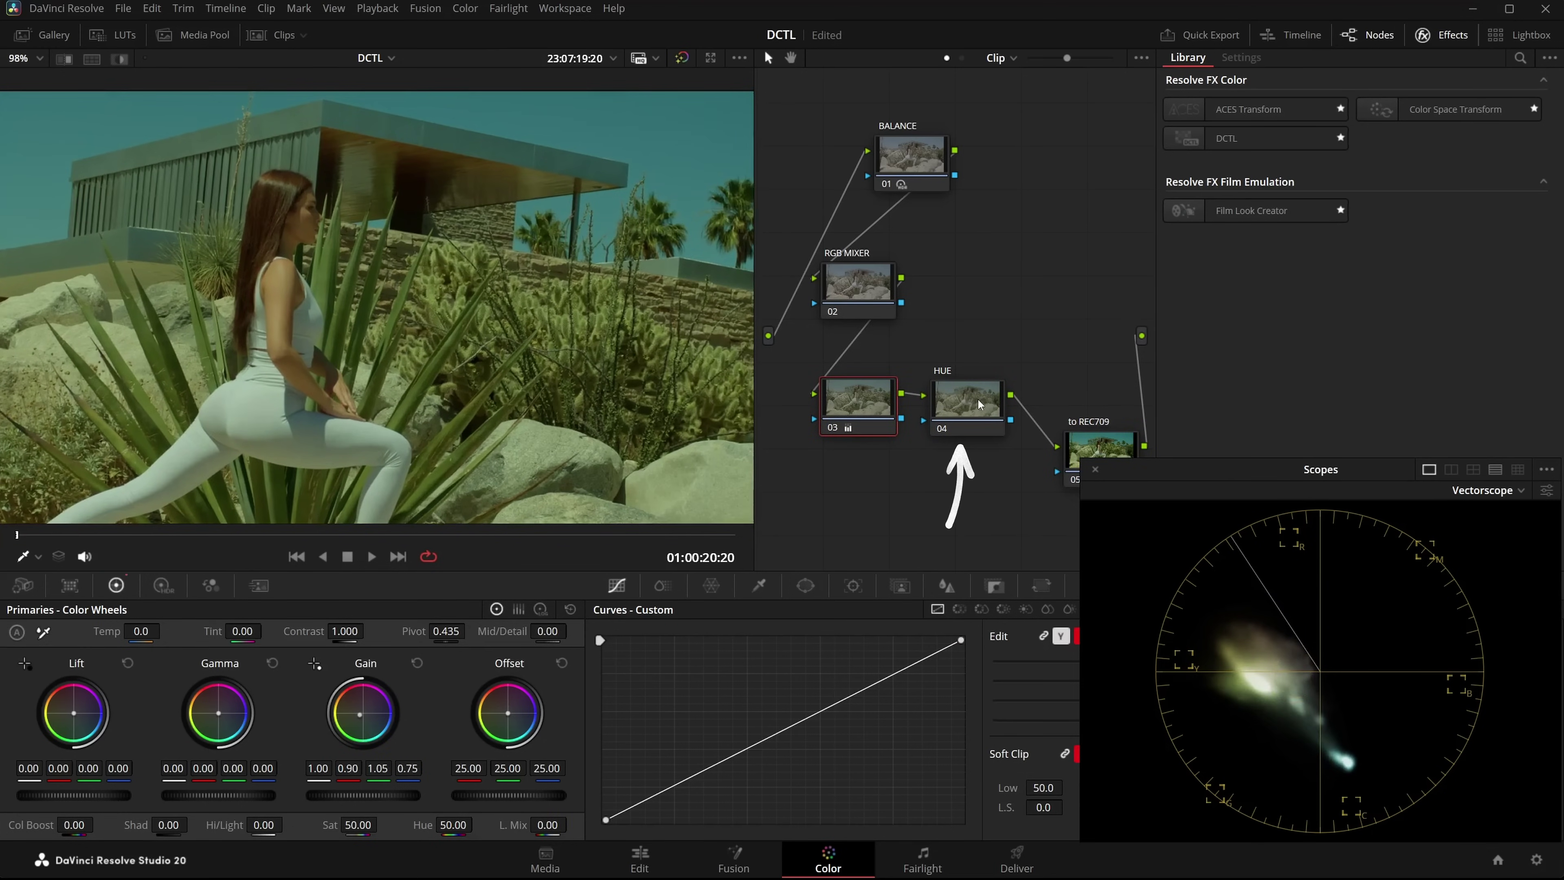
pyautogui.click(964, 407)
pyautogui.moveTo(452, 826); pyautogui.dragTo(474, 826)
pyautogui.click(852, 407)
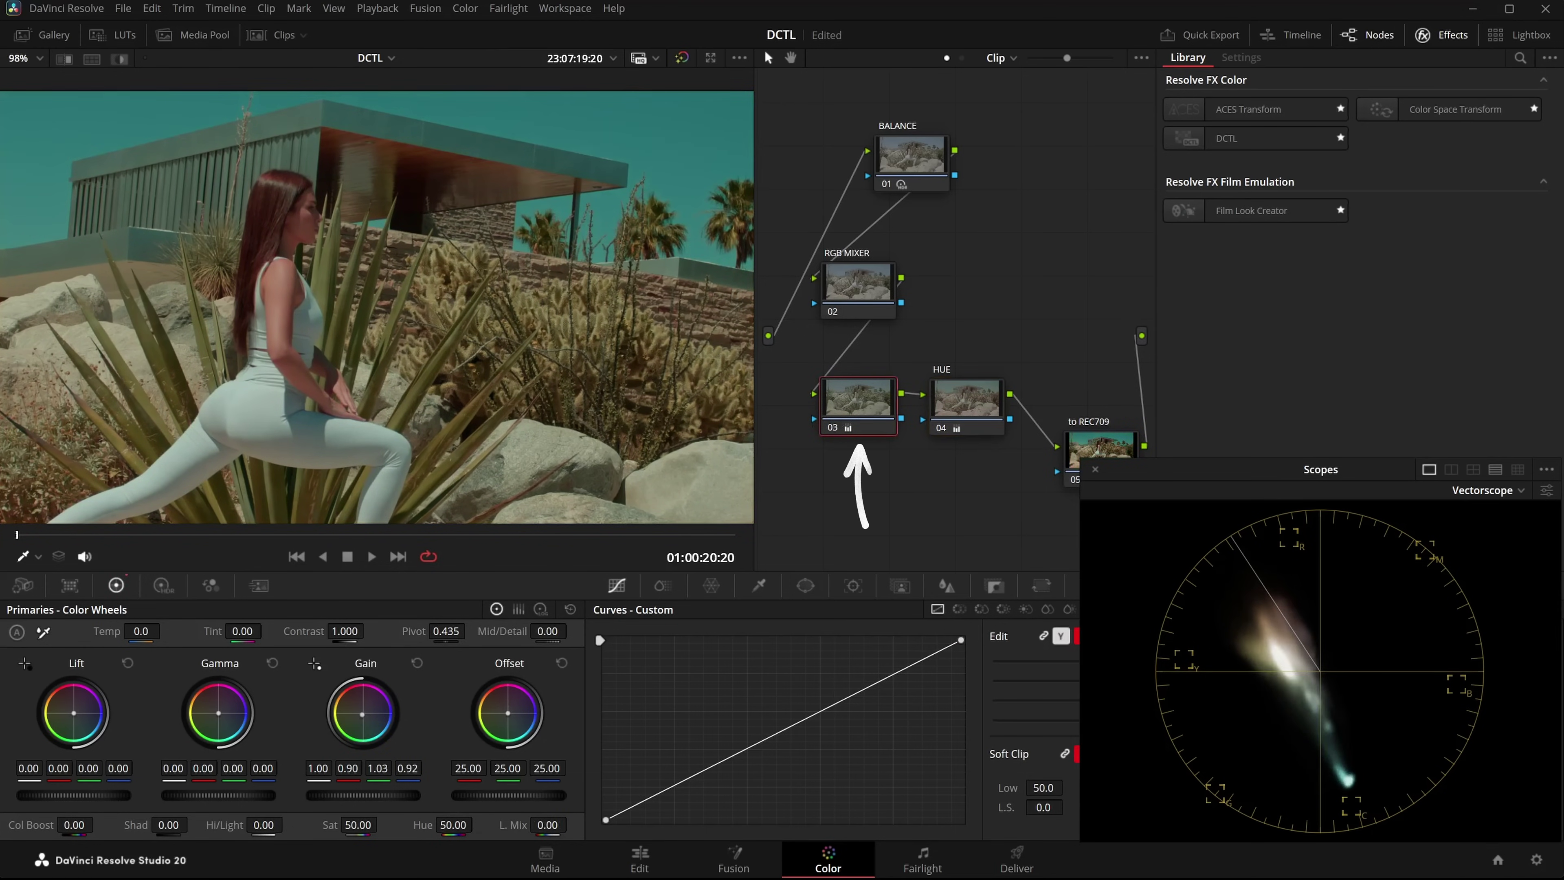
pyautogui.click(964, 407)
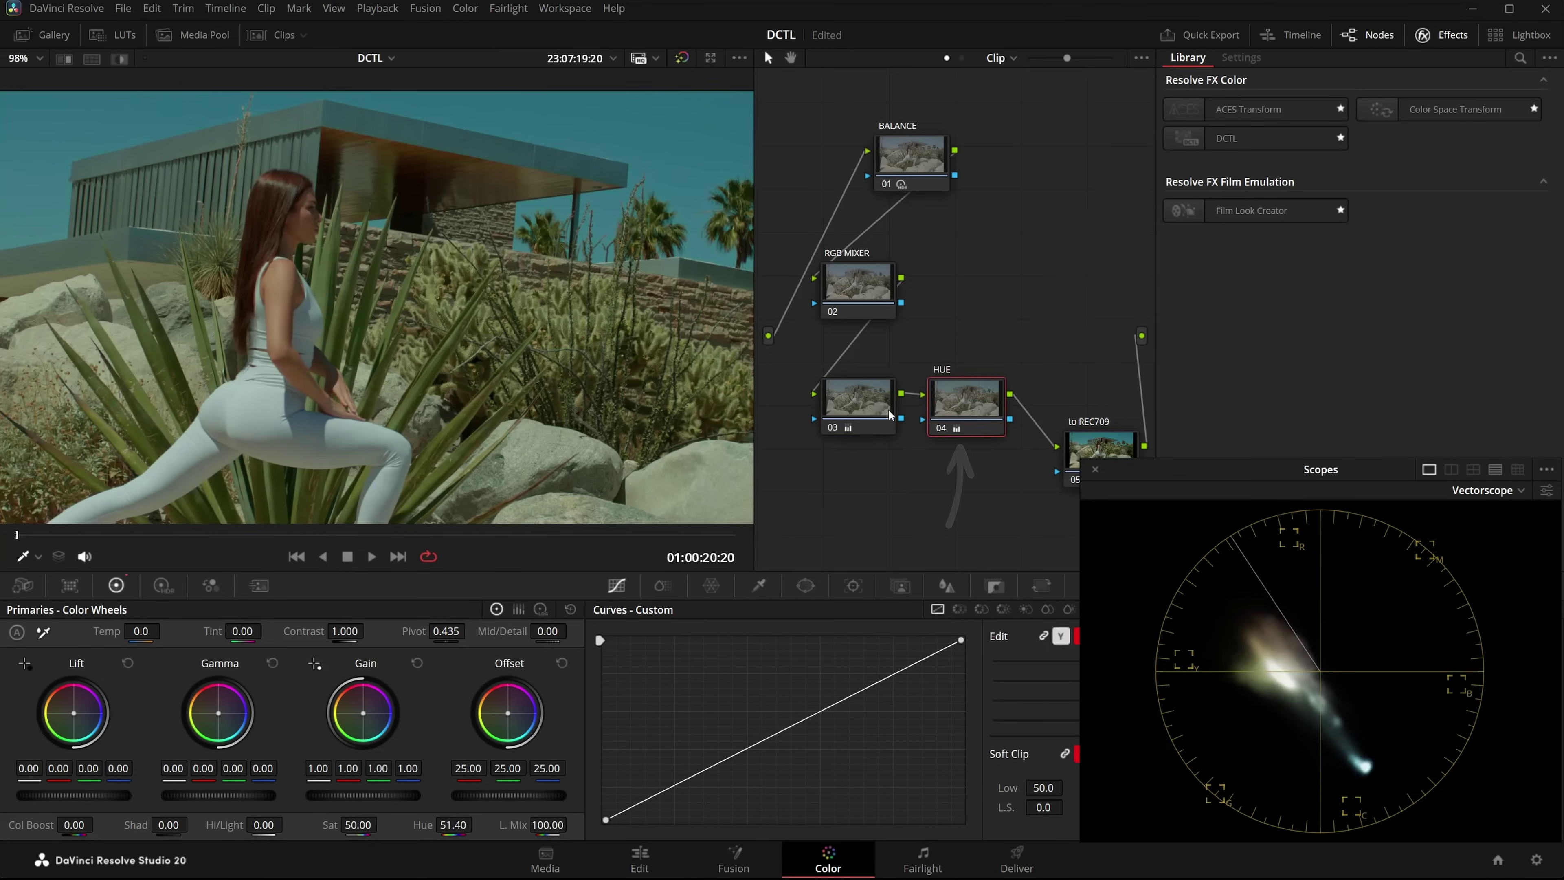
pyautogui.click(853, 406)
pyautogui.click(964, 407)
pyautogui.moveTo(453, 825); pyautogui.dragTo(445, 825)
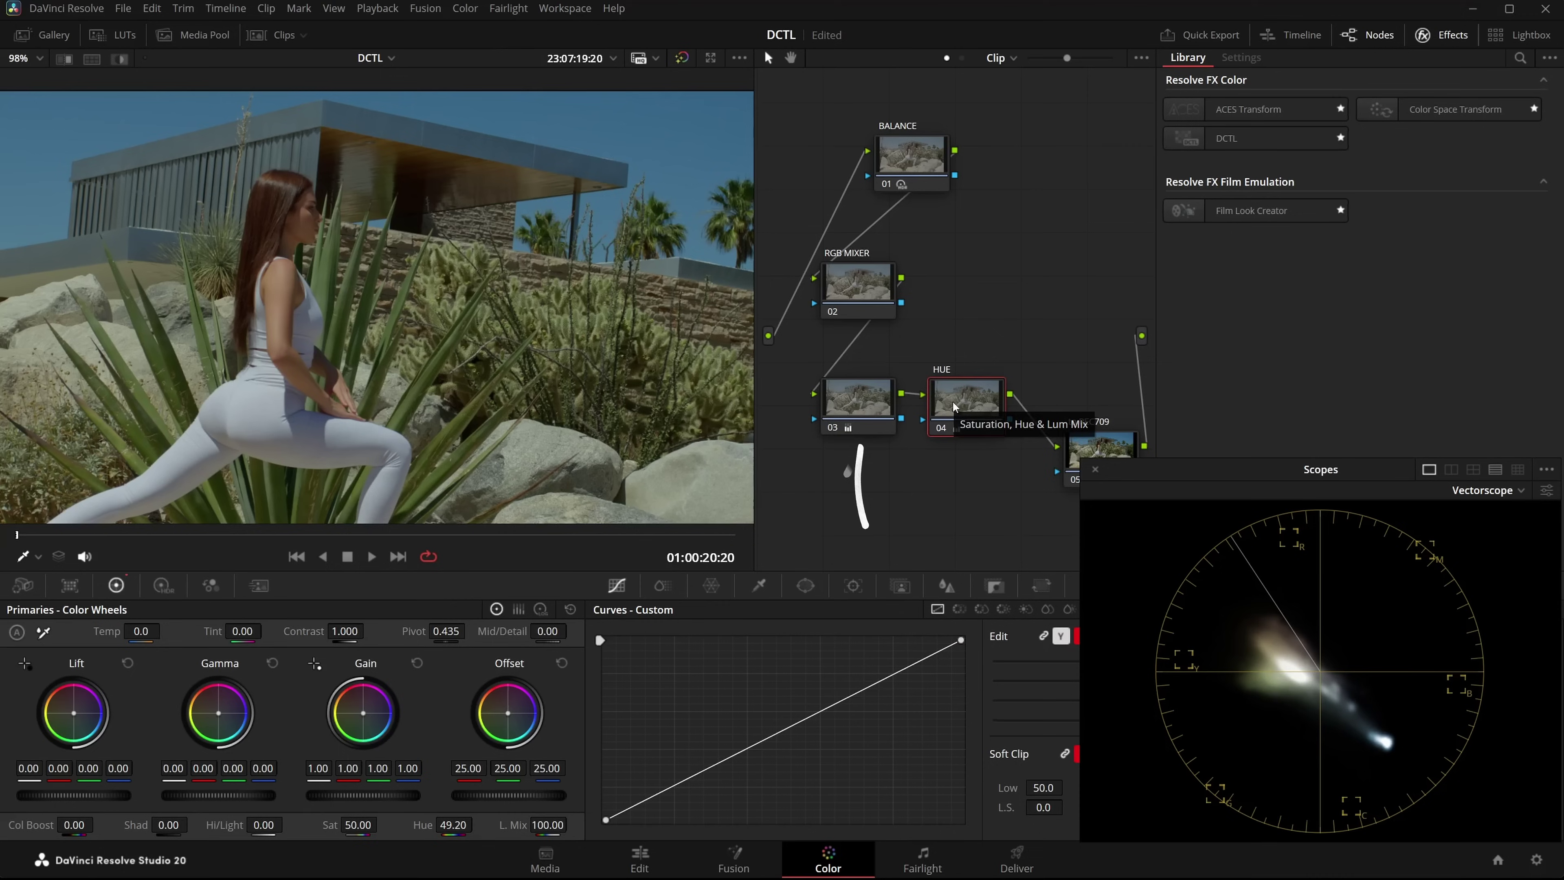
# - Add a serial node after RGB MIXER and apply the DCTL effect to it
pyautogui.click(857, 283)
pyautogui.hotkey('alt', 's')
pyautogui.moveTo(1248, 158); pyautogui.dragTo(1056, 269)
# - Load MONO-PRINTER-LIGHTS-v3.0 on the new node and set Magenta / Green Light to 26.87
pyautogui.click(1482, 104)
pyautogui.click(1342, 227)
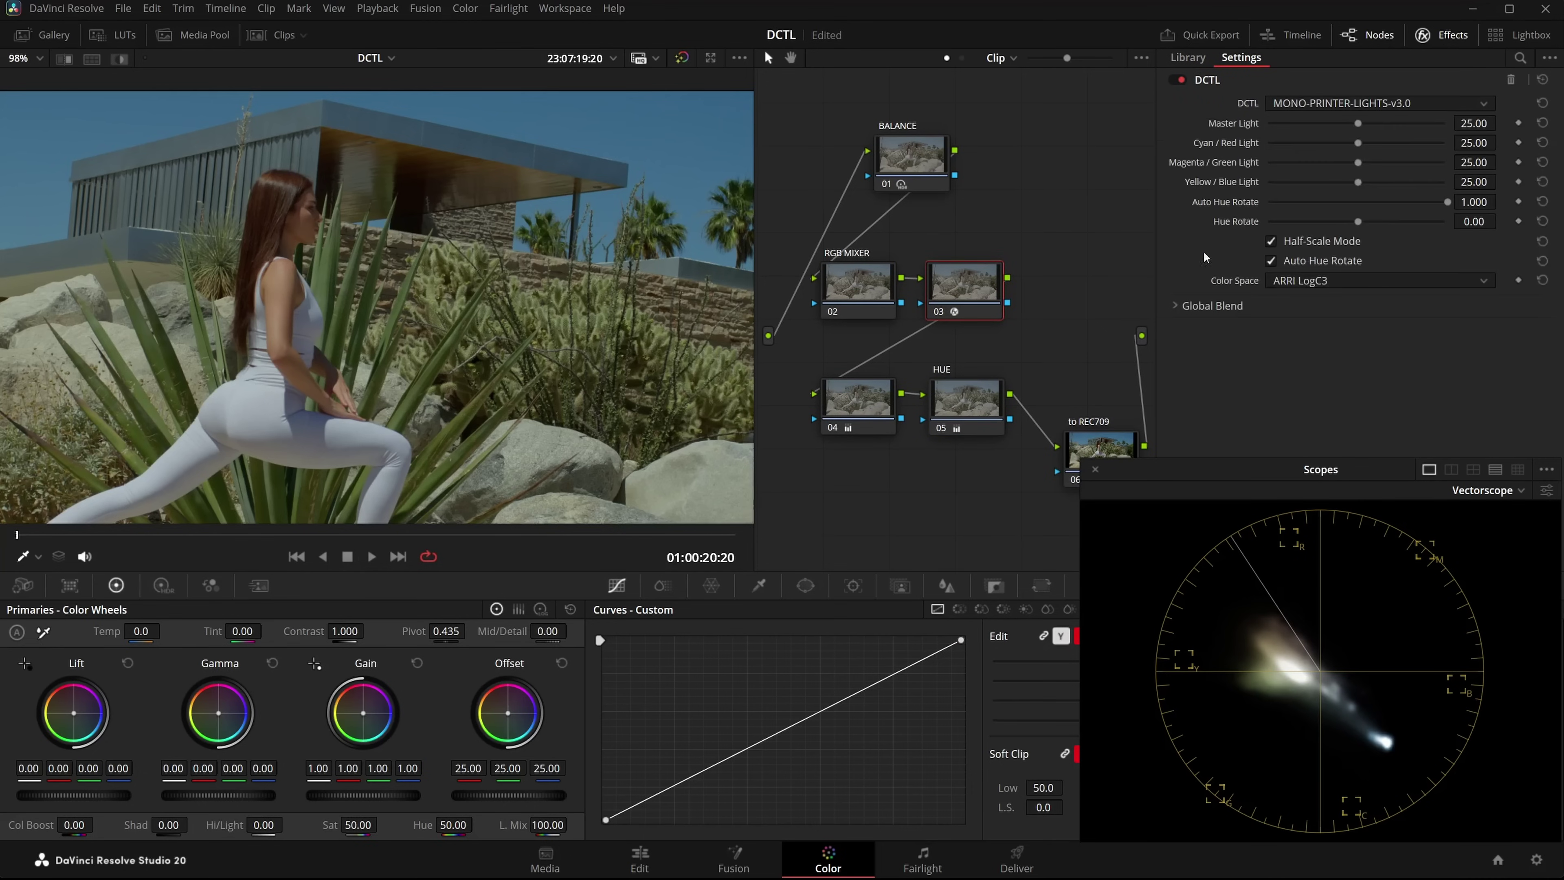
pyautogui.moveTo(941, 303); pyautogui.dragTo(946, 302)
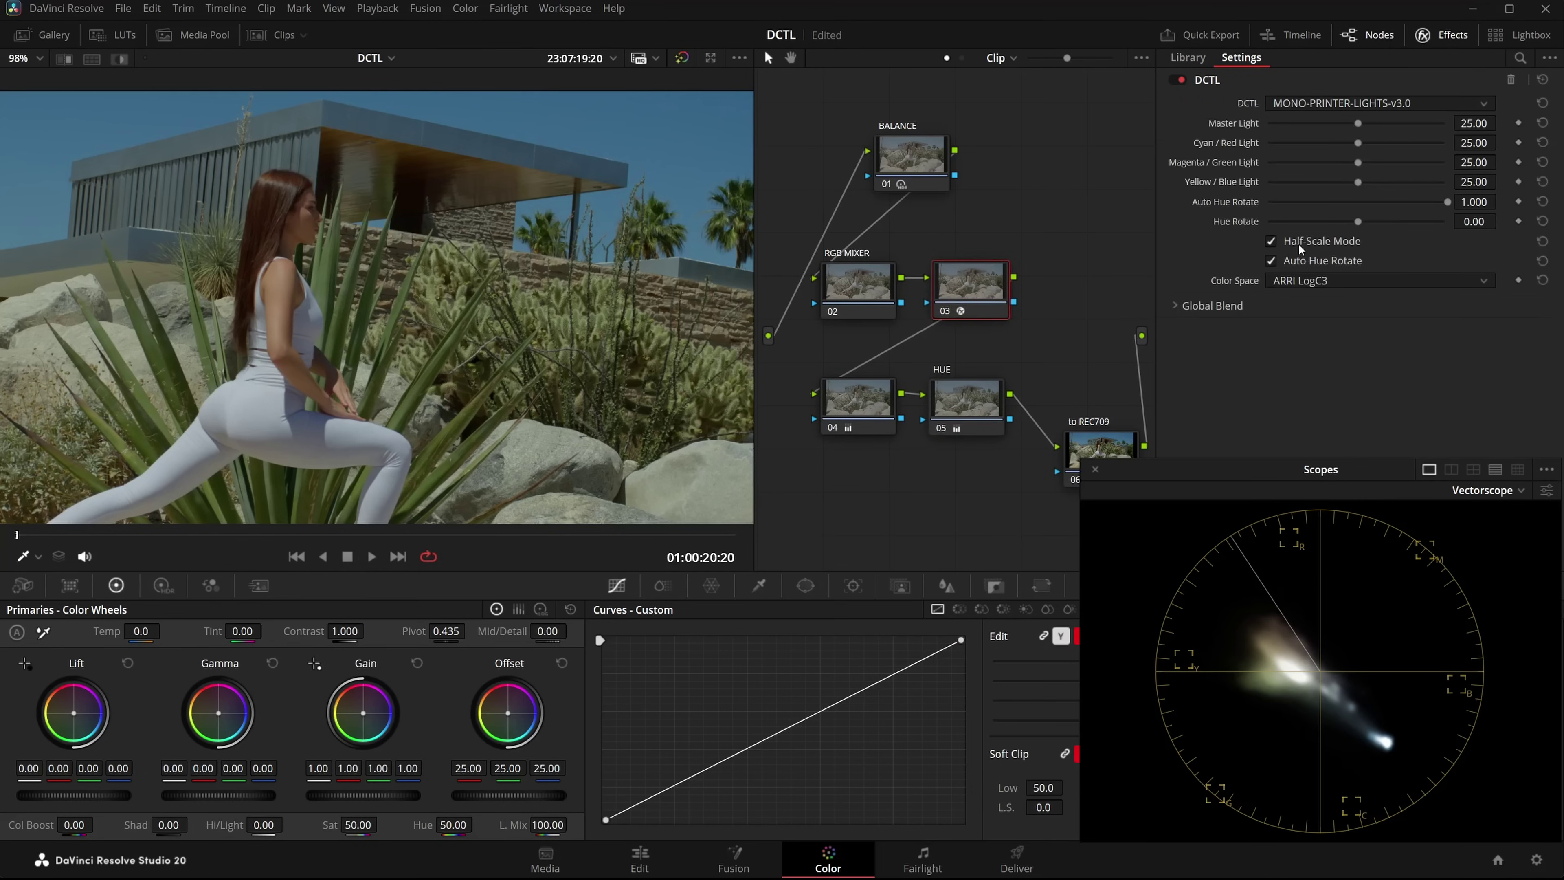
pyautogui.moveTo(1358, 167); pyautogui.dragTo(1374, 219)
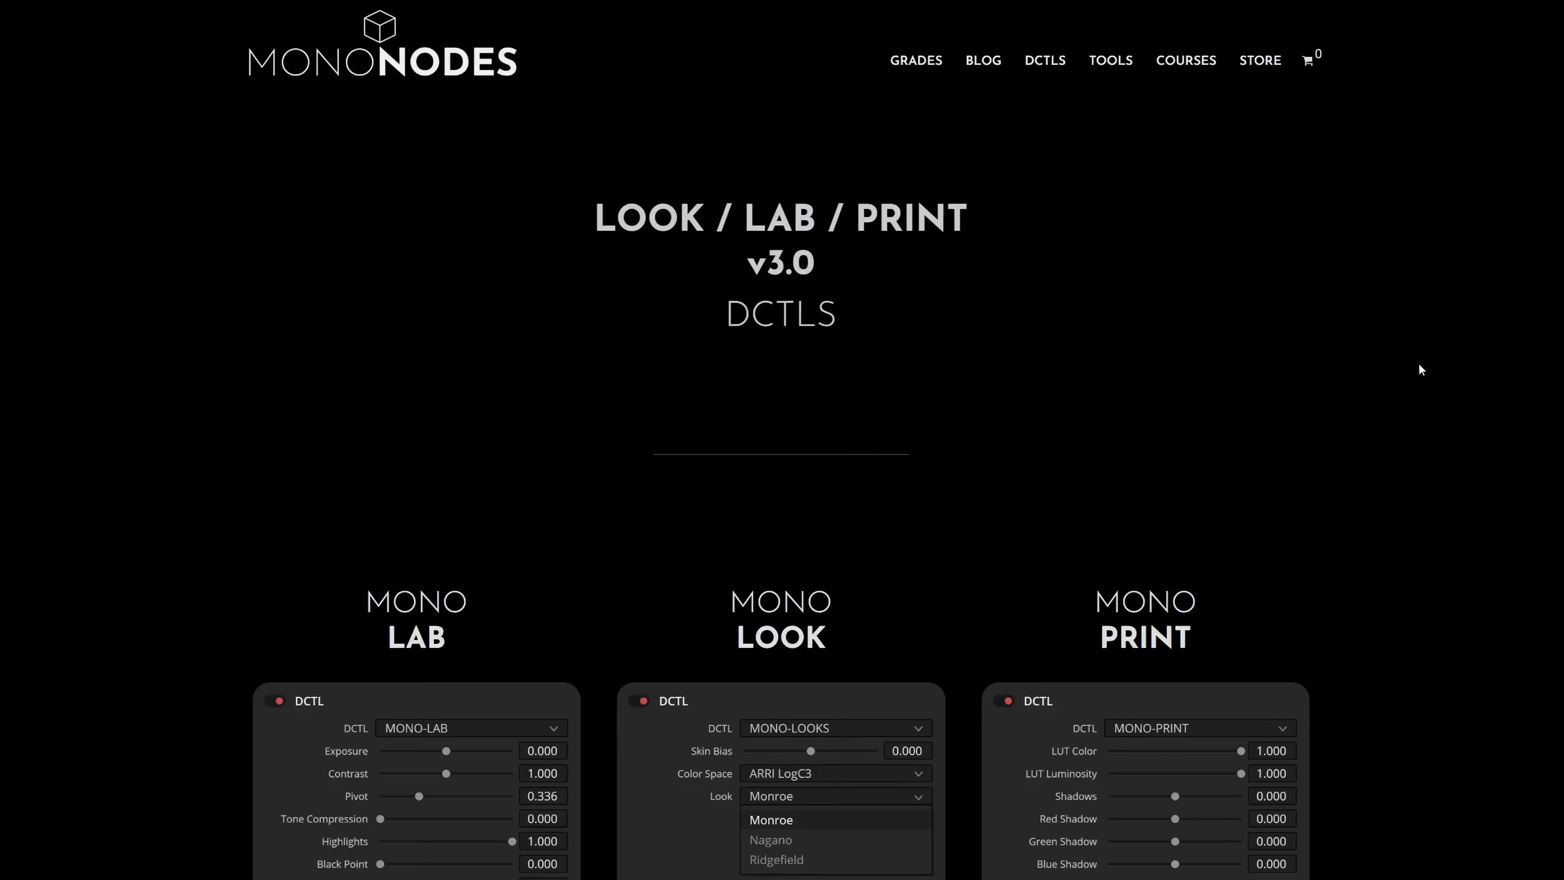
# - Scroll the LOOK / LAB / PRINT v3.0 page through its Printer Lights section
pyautogui.scroll(-12, 1420, 362)
pyautogui.scroll(-20, 1420, 454)
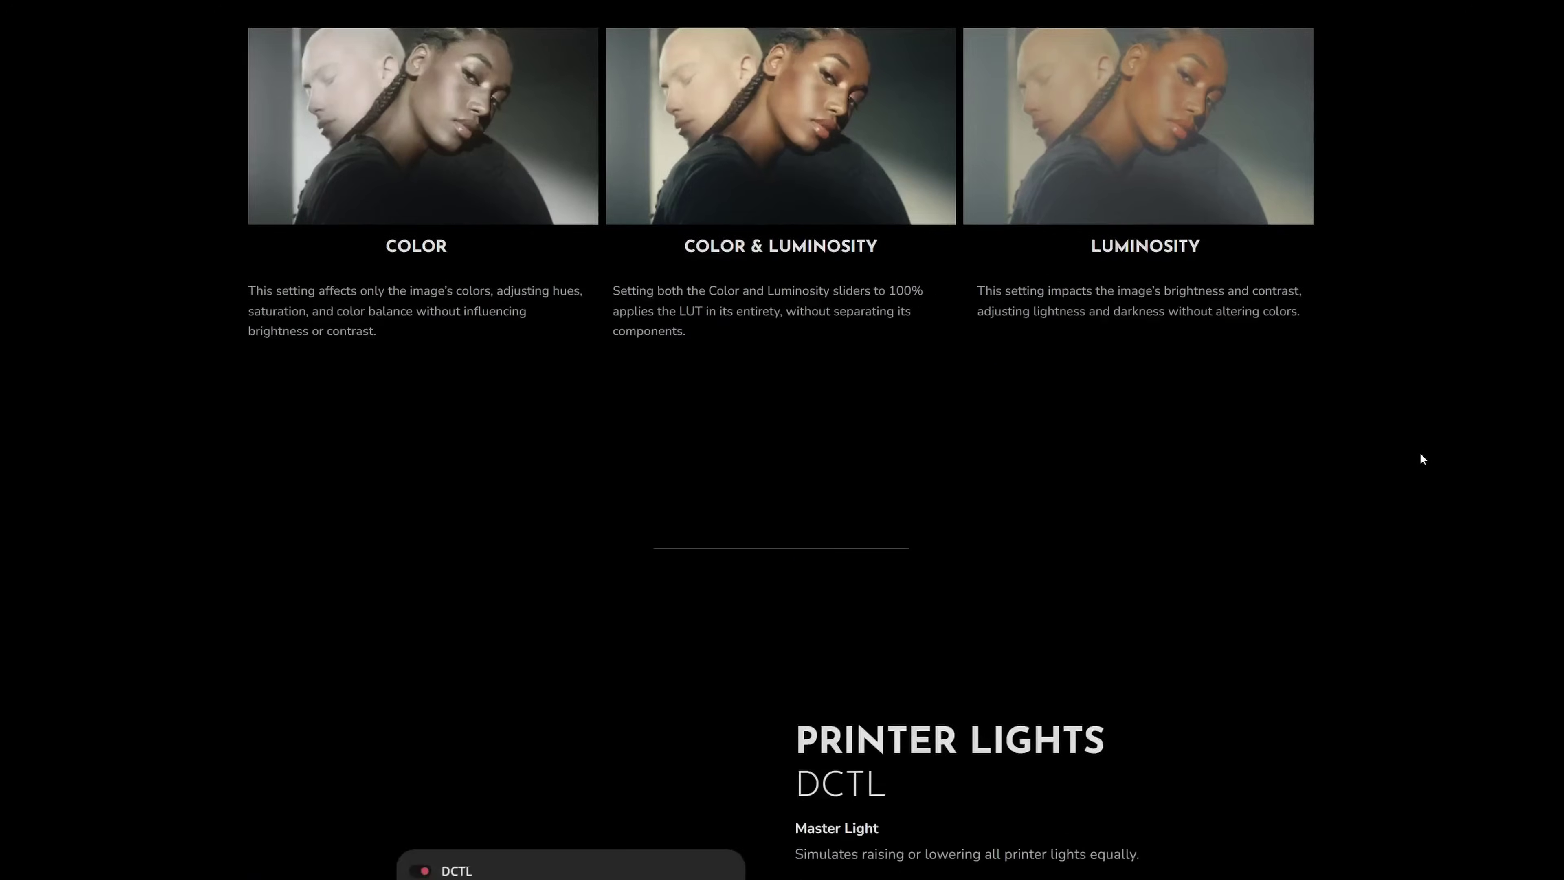
pyautogui.scroll(3, 1419, 459)
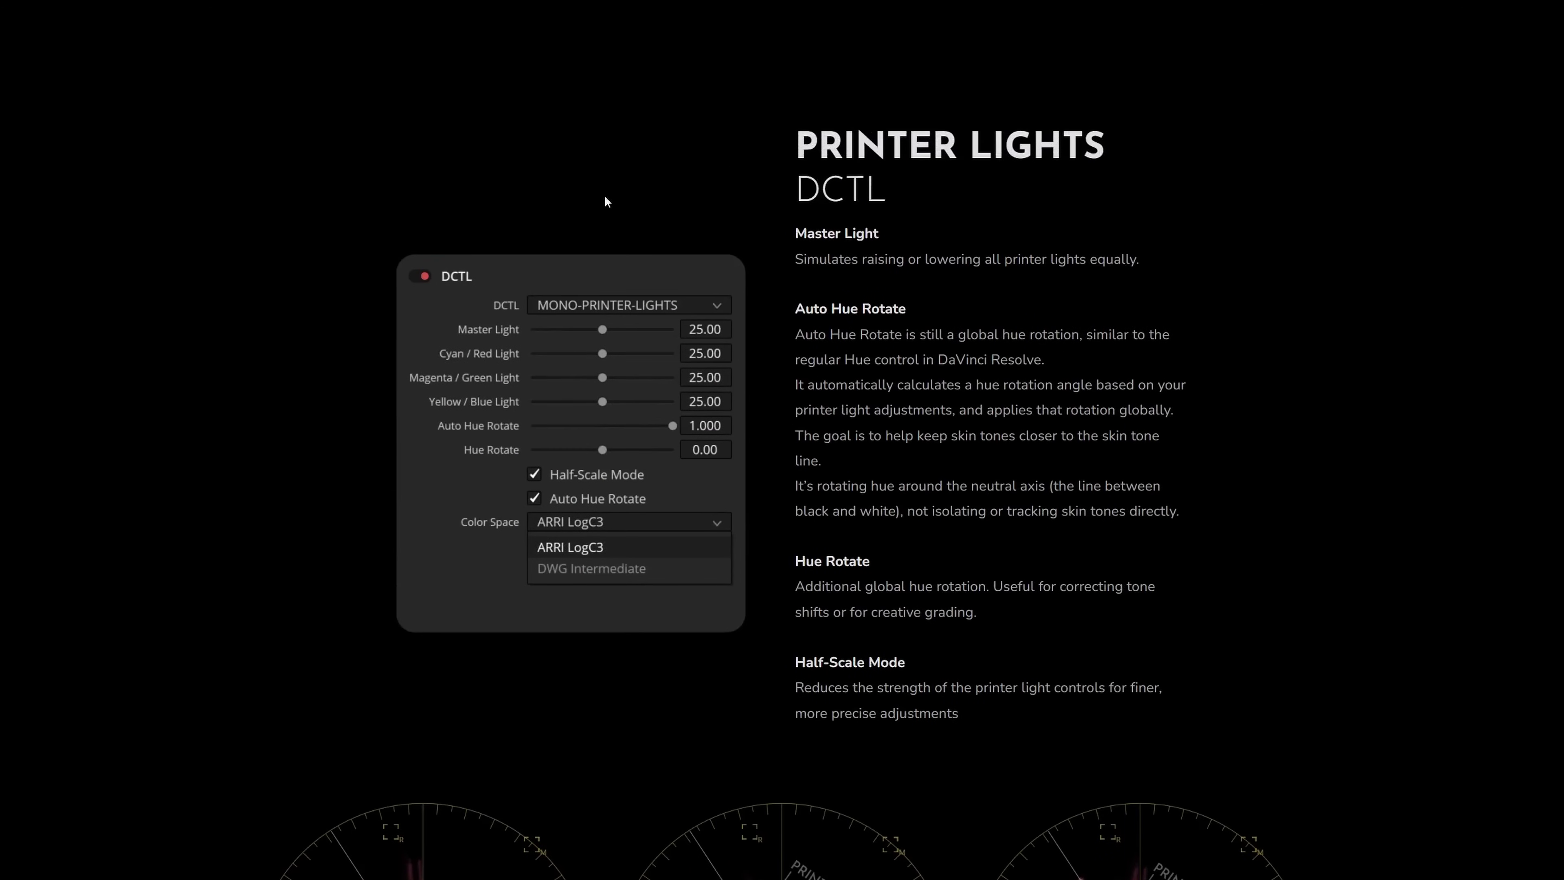